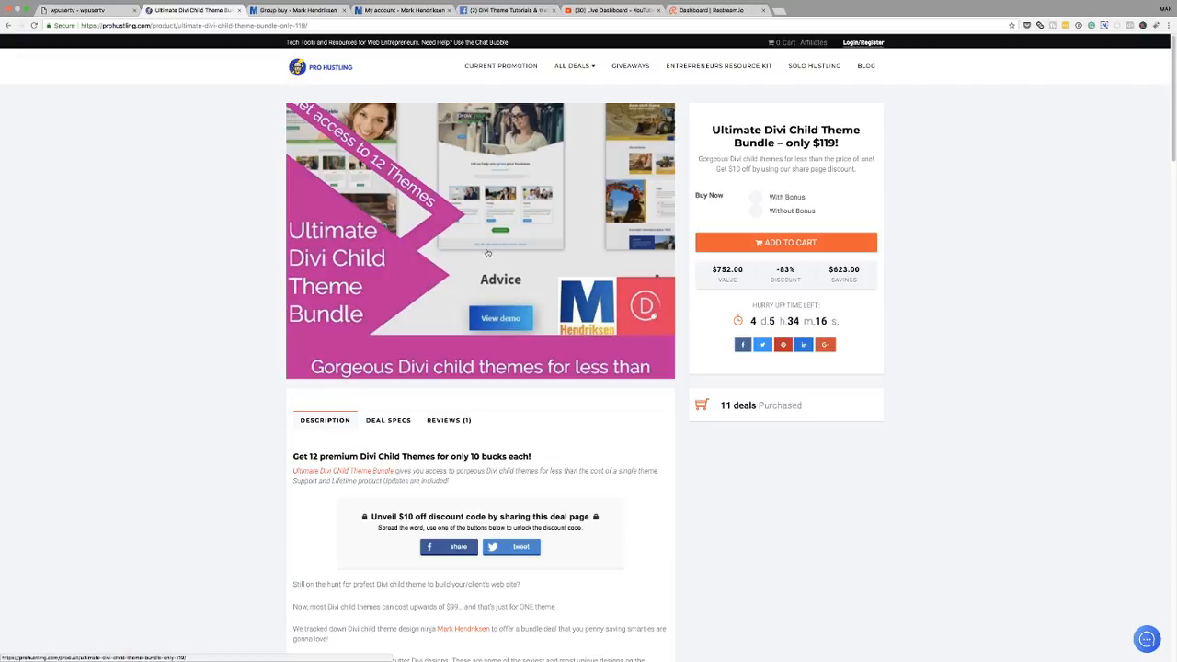
- Switch to the group buy page and browse the twelve Divi child themes included in the package
click(289, 20)
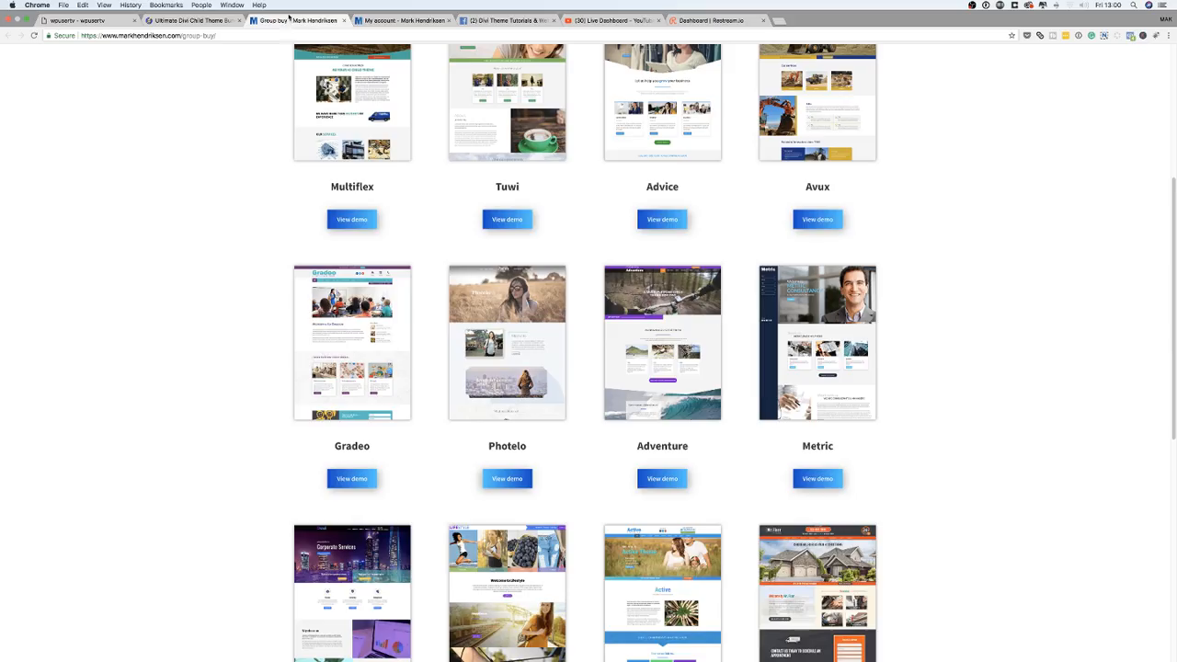
scroll(187, 439, up, 5)
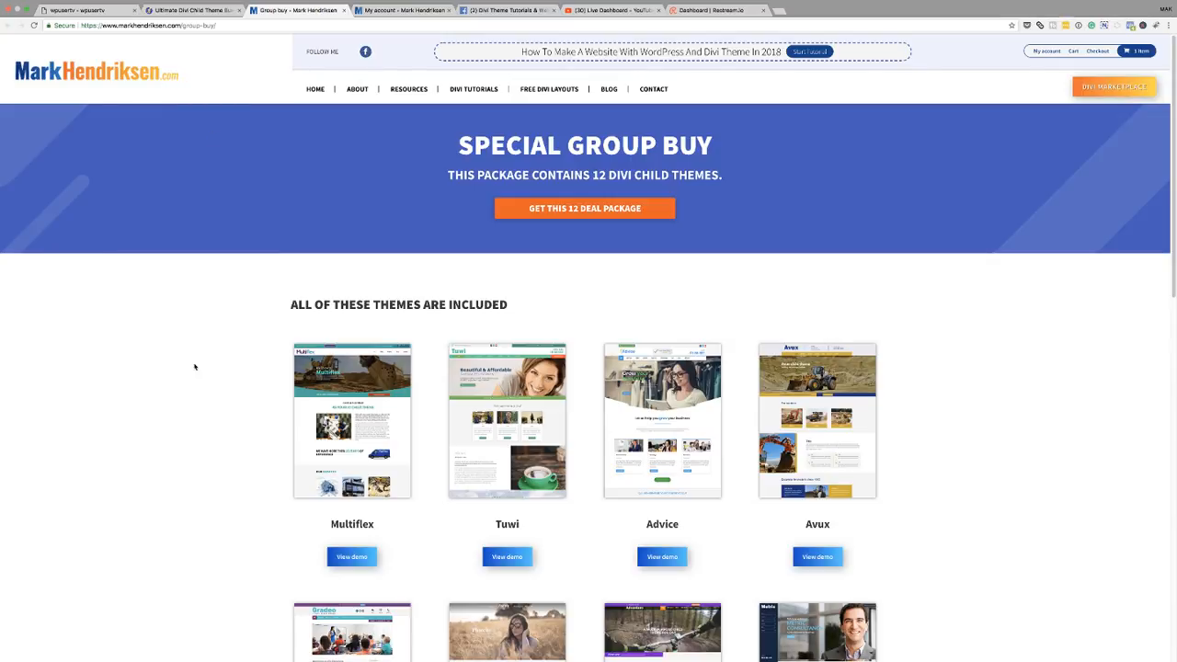
scroll(202, 365, down, 5)
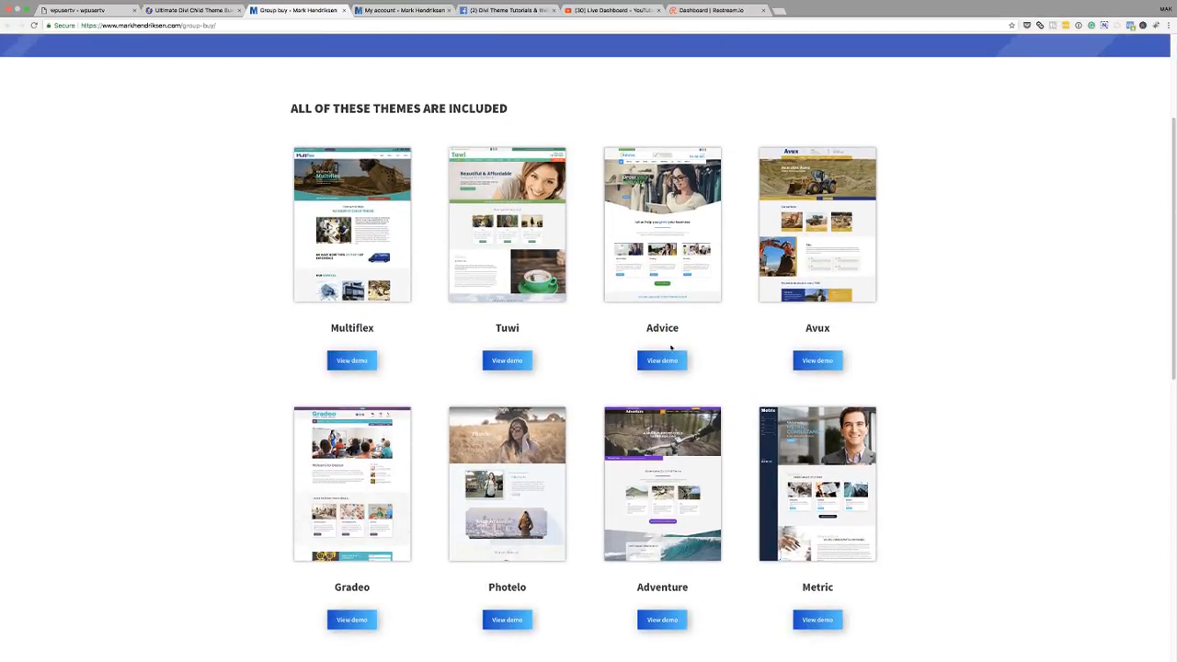
scroll(553, 373, down, 3)
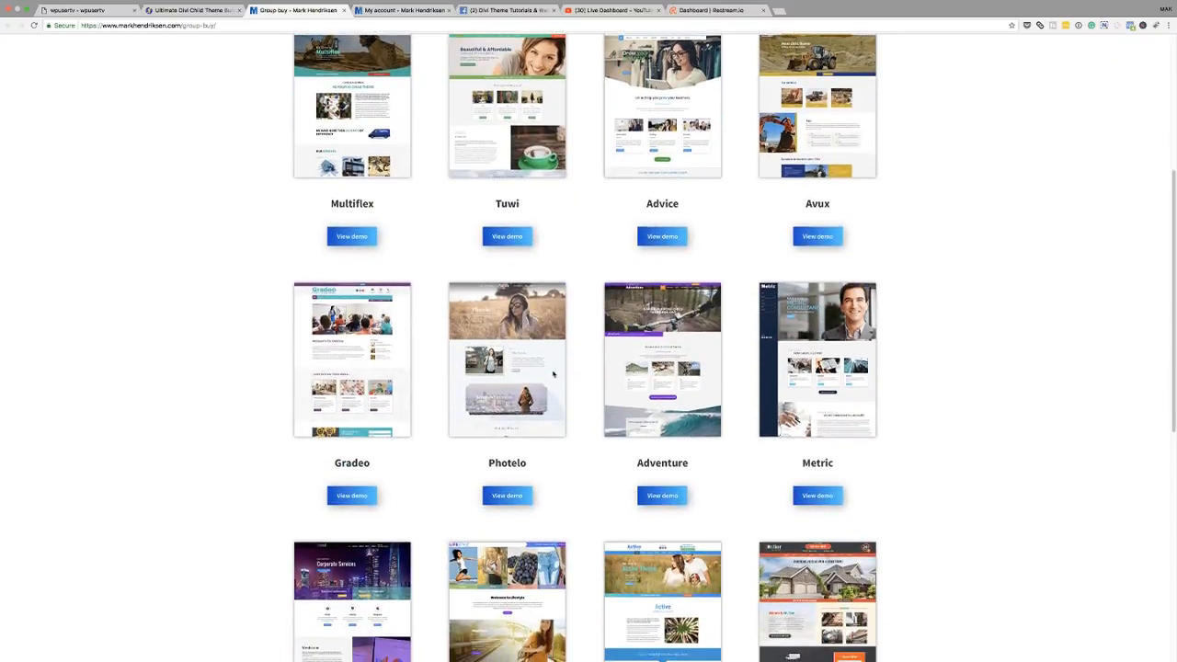
scroll(553, 374, down, 2)
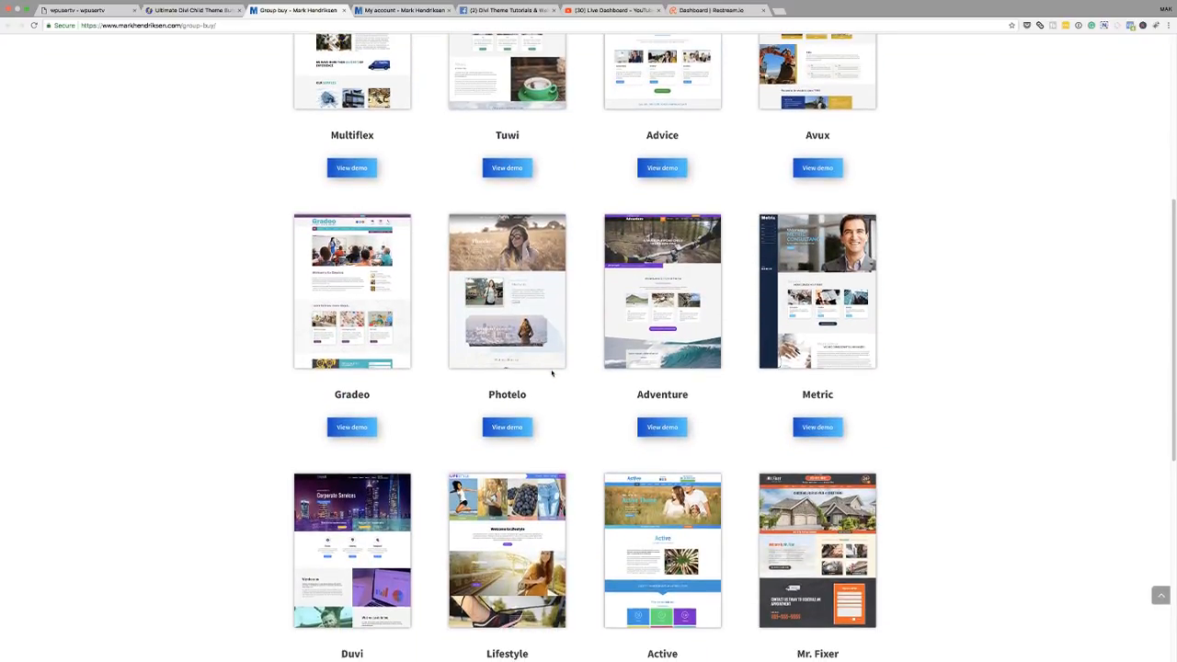
scroll(553, 374, down, 5)
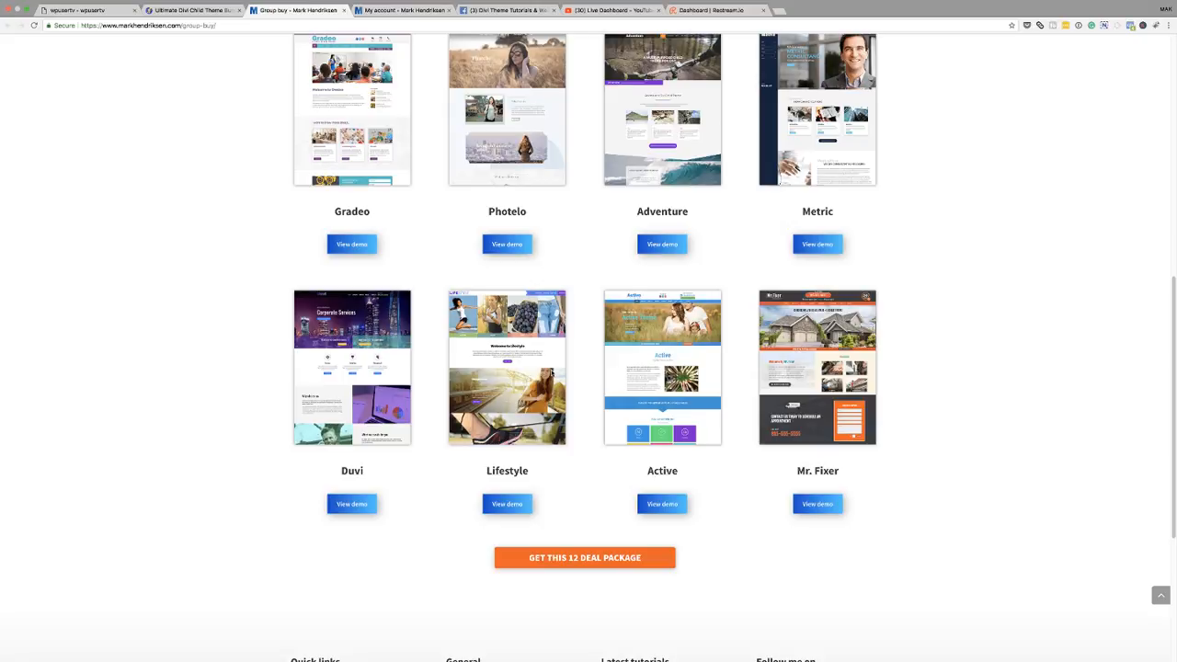
scroll(615, 365, up, 5)
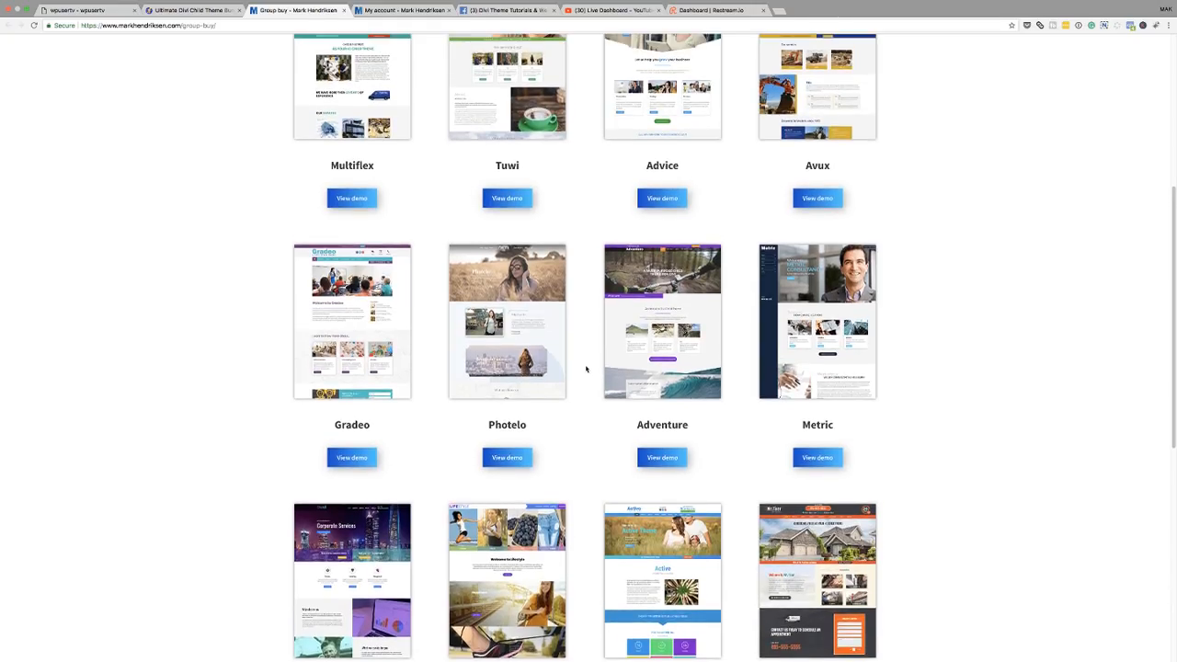
scroll(590, 372, up, 5)
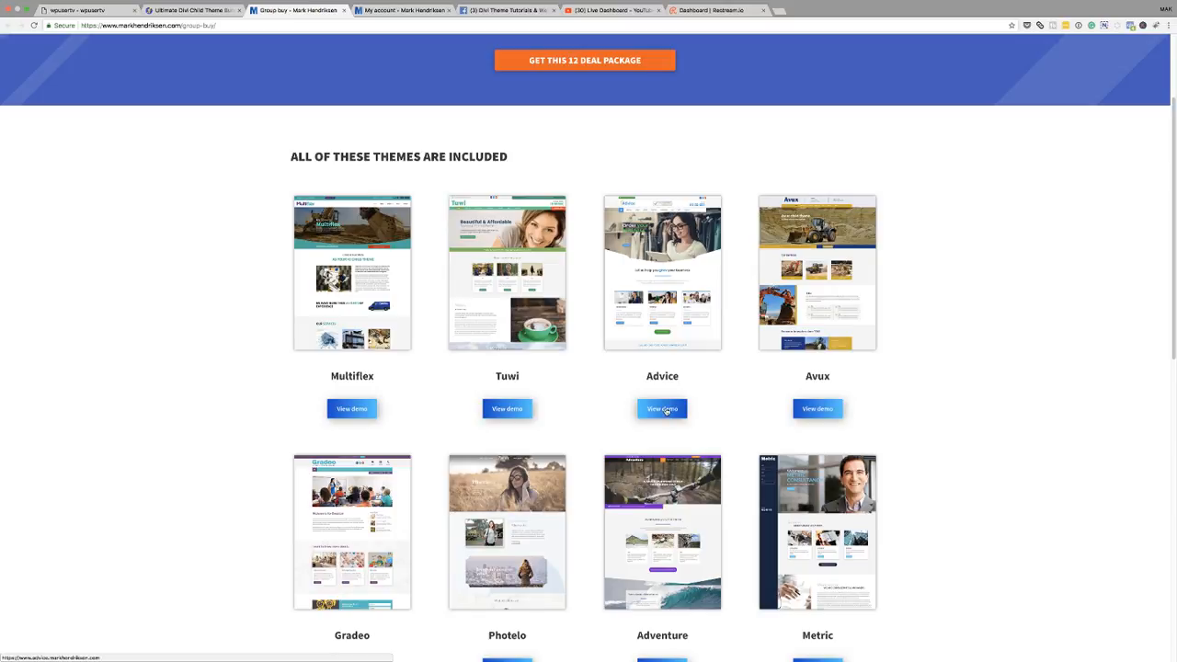
- Open the Advice theme demo and scroll through its homepage
click(664, 409)
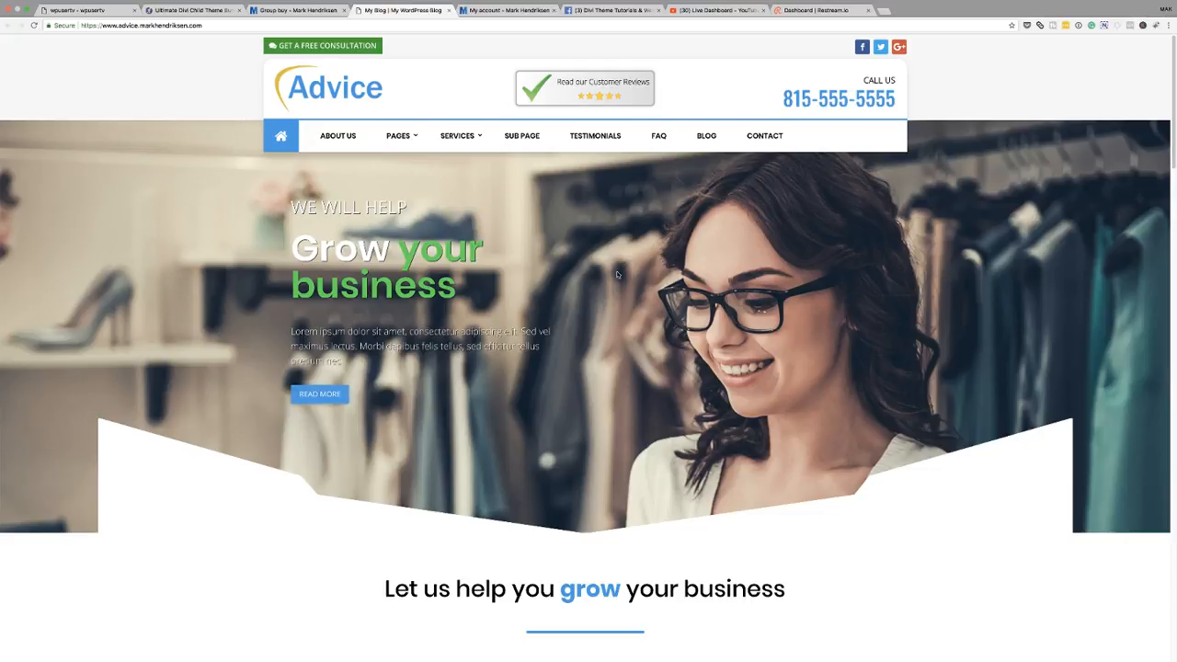
scroll(625, 277, down, 5)
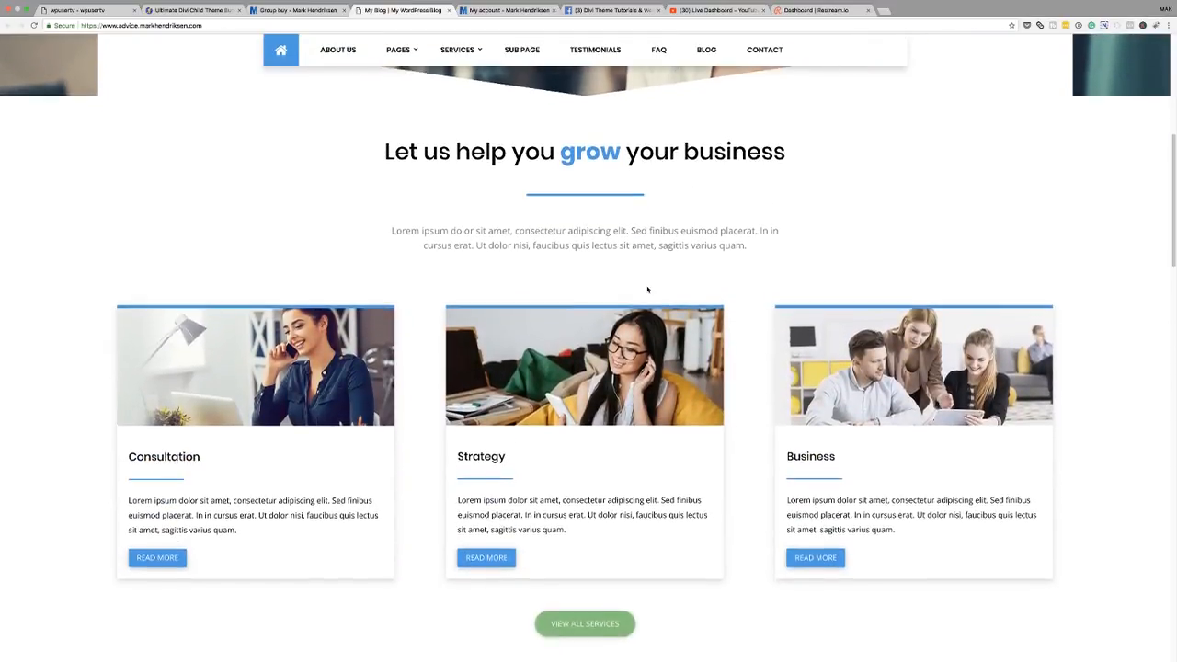
scroll(648, 290, down, 5)
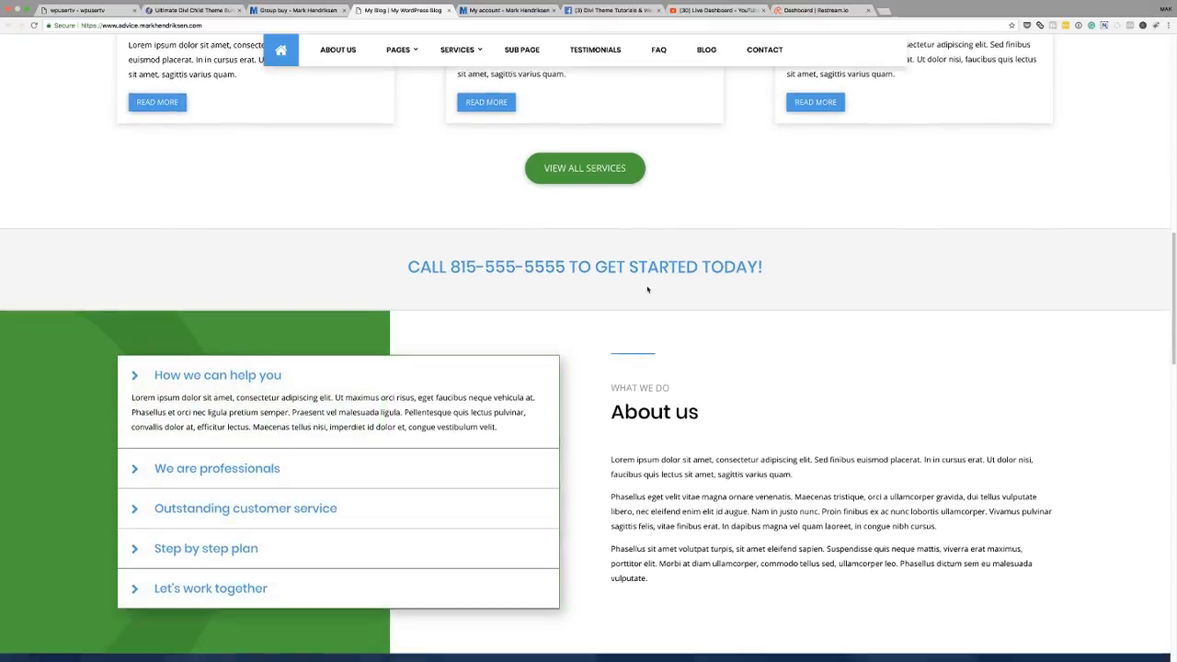
scroll(648, 290, down, 7)
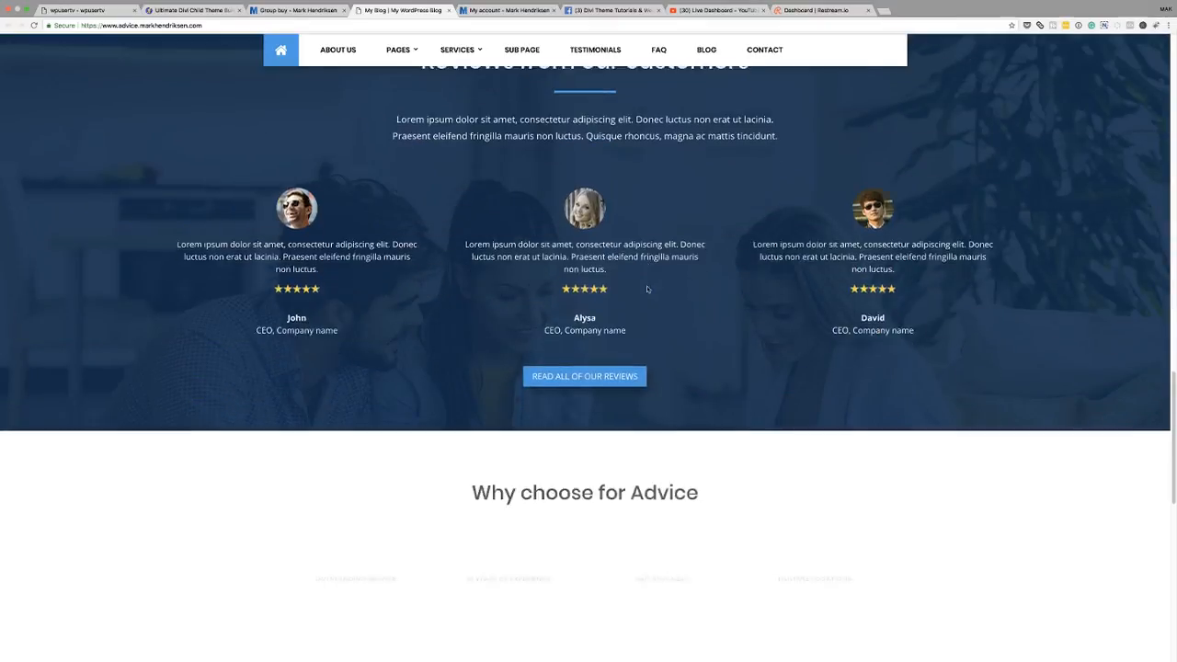
scroll(647, 290, down, 8)
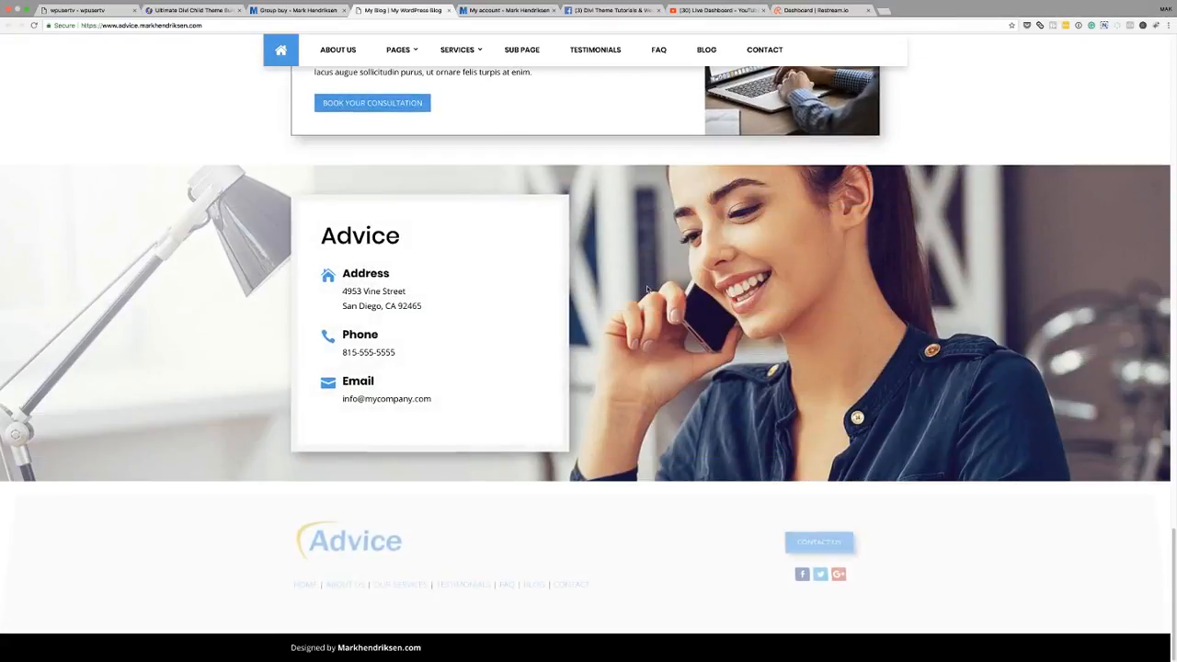
scroll(648, 290, up, 20)
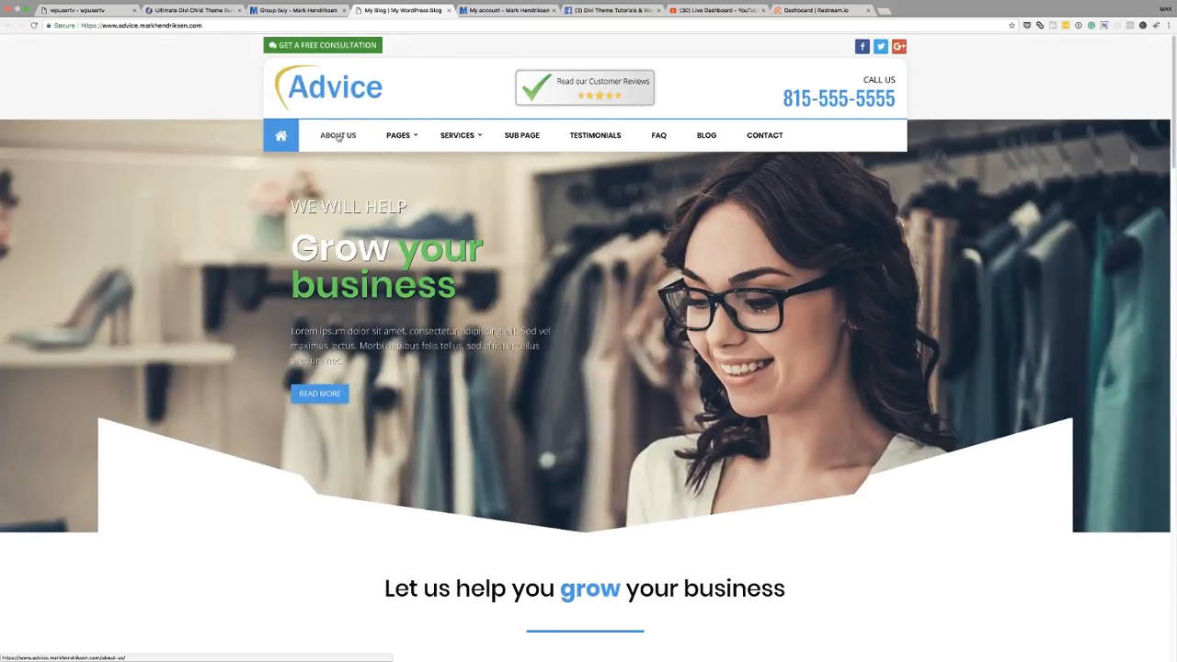
- Open the About Us page of the Advice demo and scroll through it
click(338, 136)
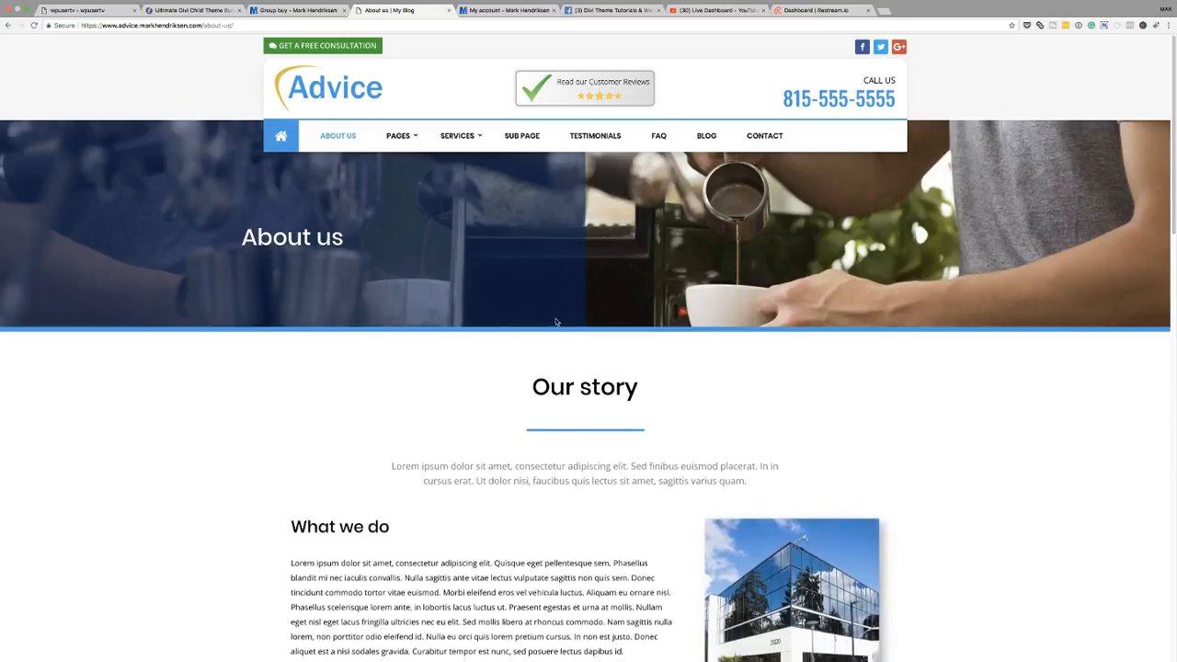
scroll(223, 398, down, 8)
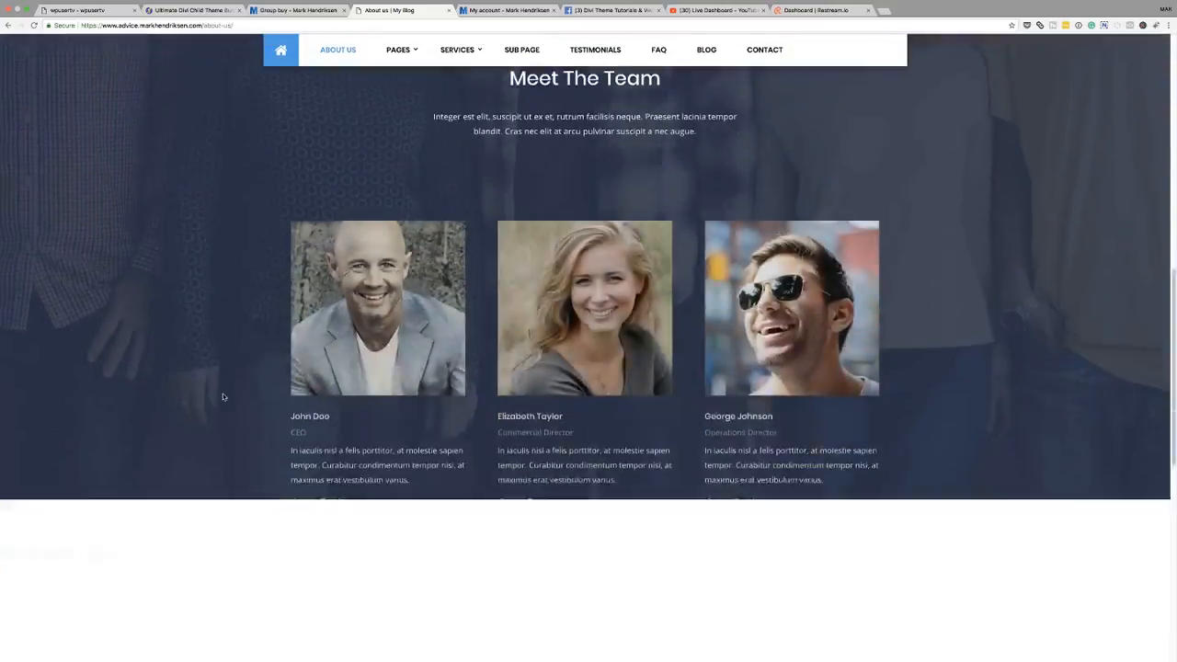
scroll(222, 397, down, 6)
scroll(222, 396, up, 5)
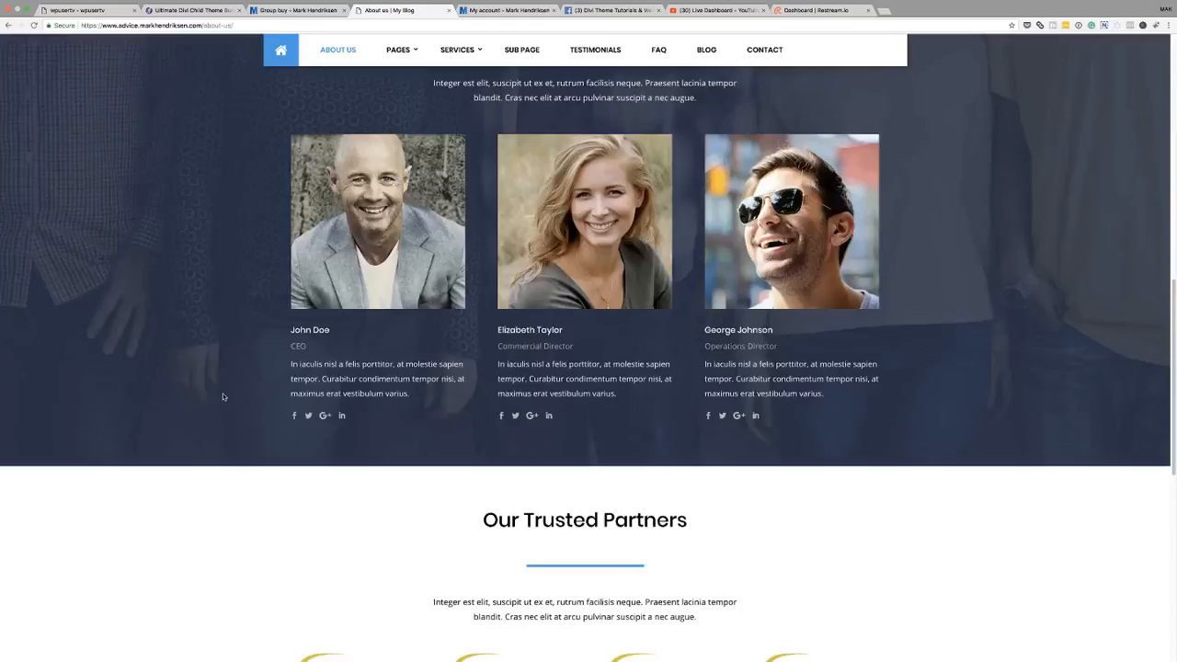
scroll(222, 397, up, 10)
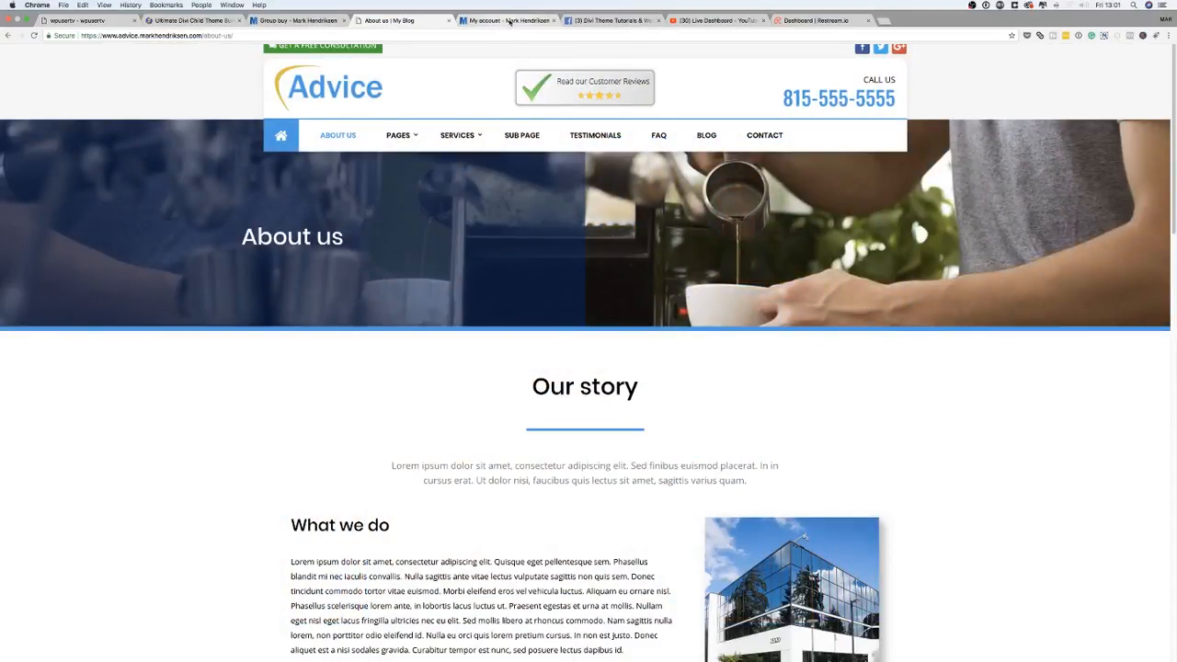
- Switch to the My Account downloads page, zoom in, and download the 12 package file
click(510, 21)
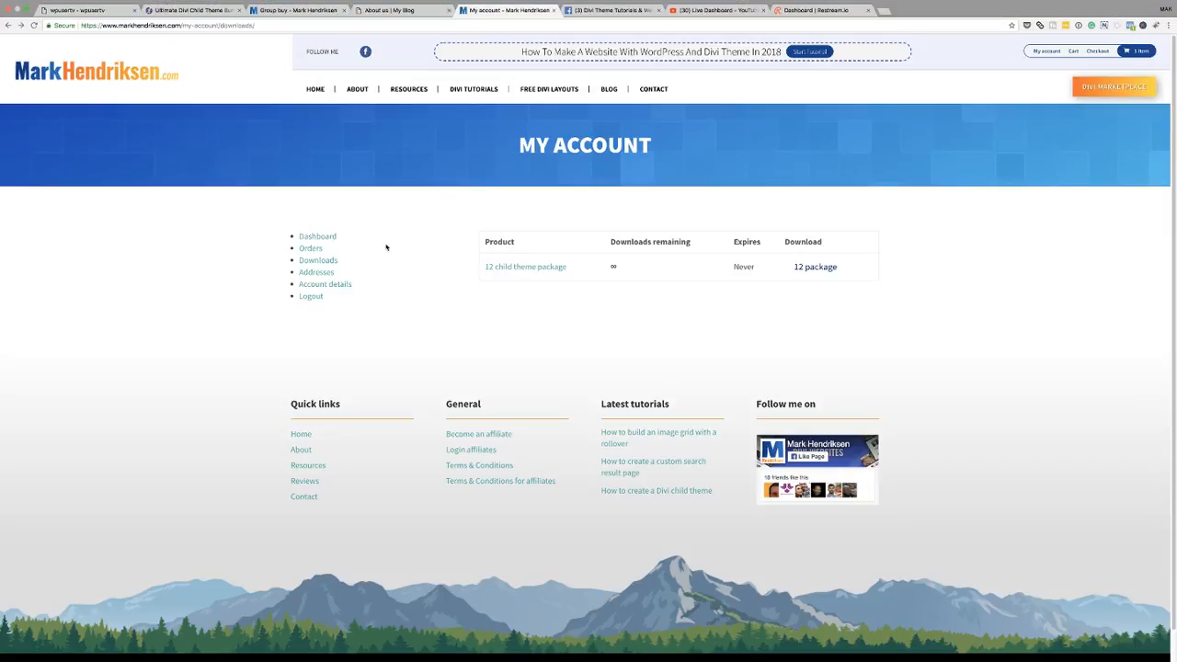
key(super+equal)
key(super+equal)
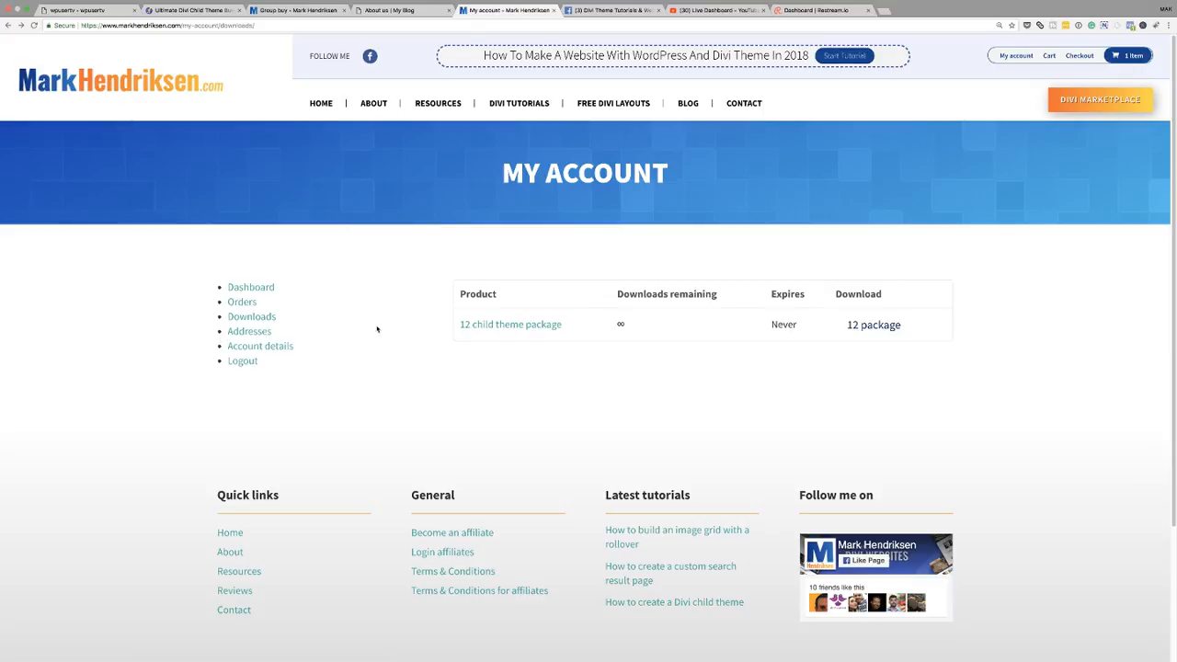
click(878, 328)
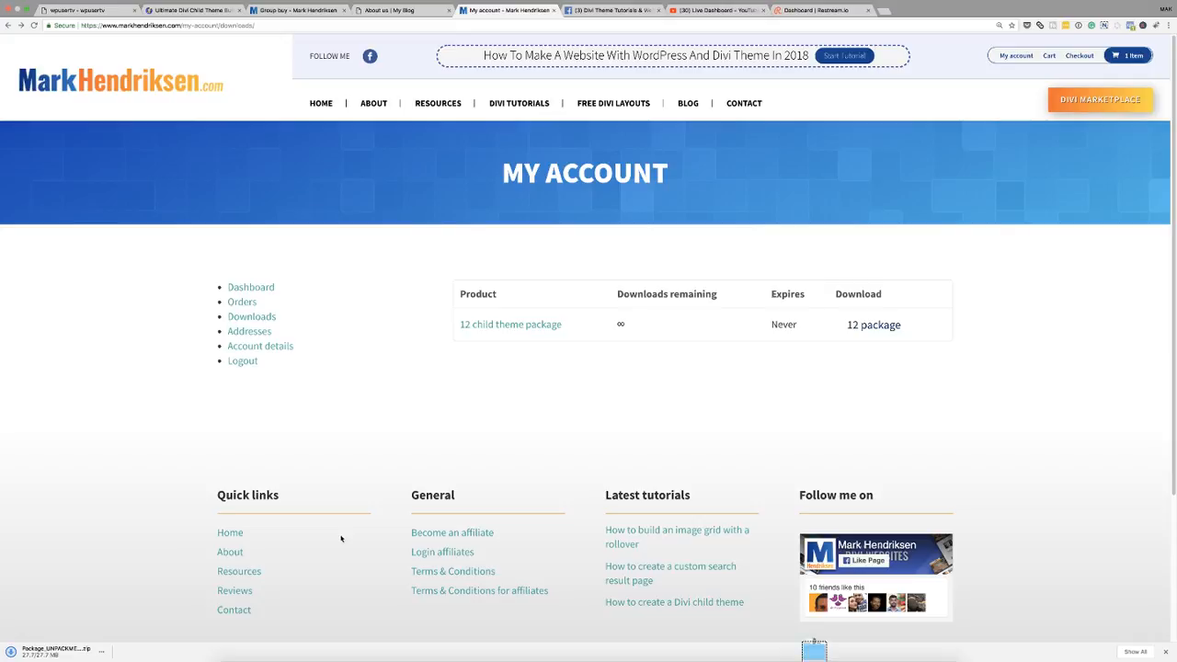
- Show the downloaded package zip in Finder and expand the Package_UNPACKME folder
click(103, 653)
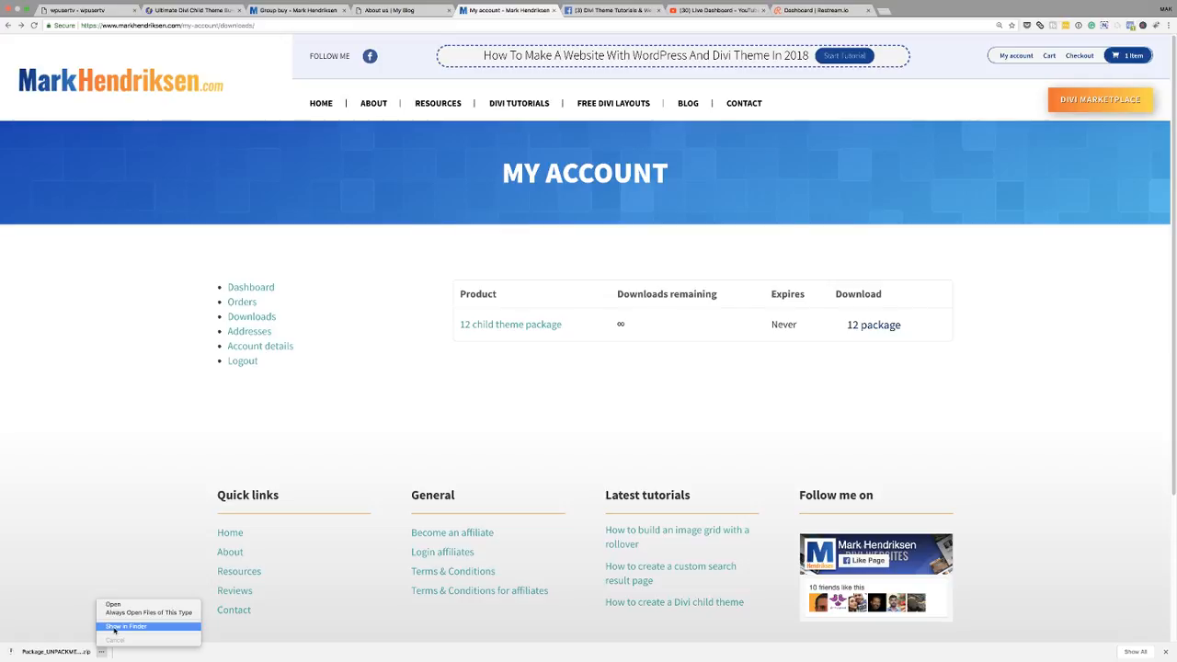
click(115, 630)
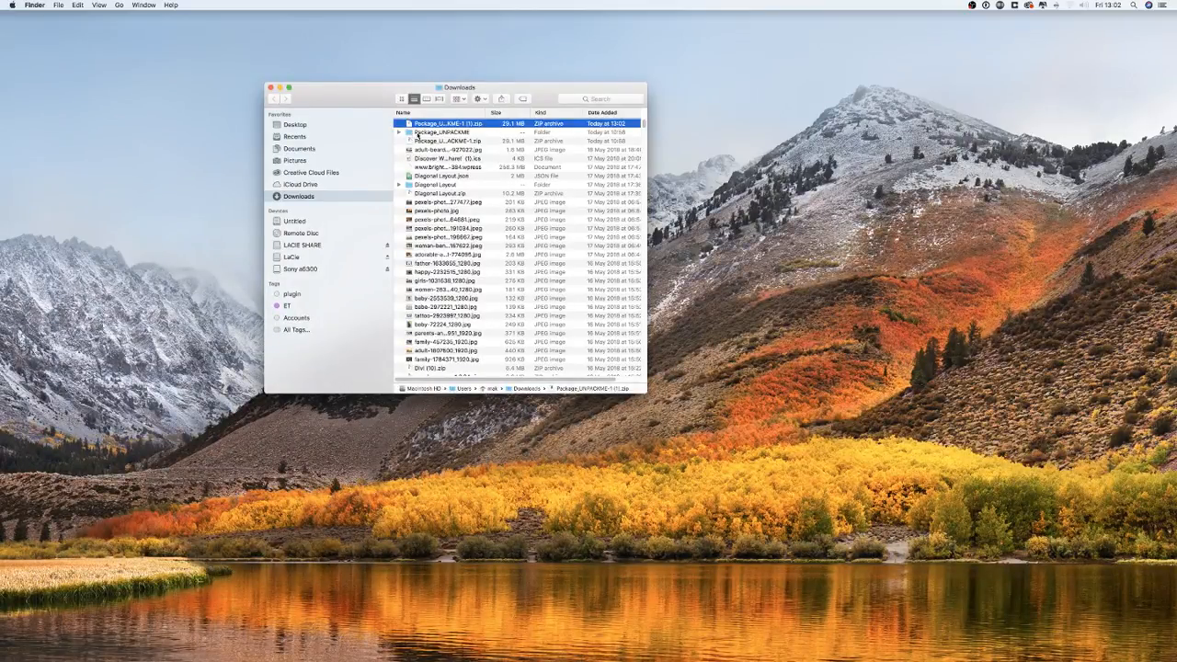
click(399, 133)
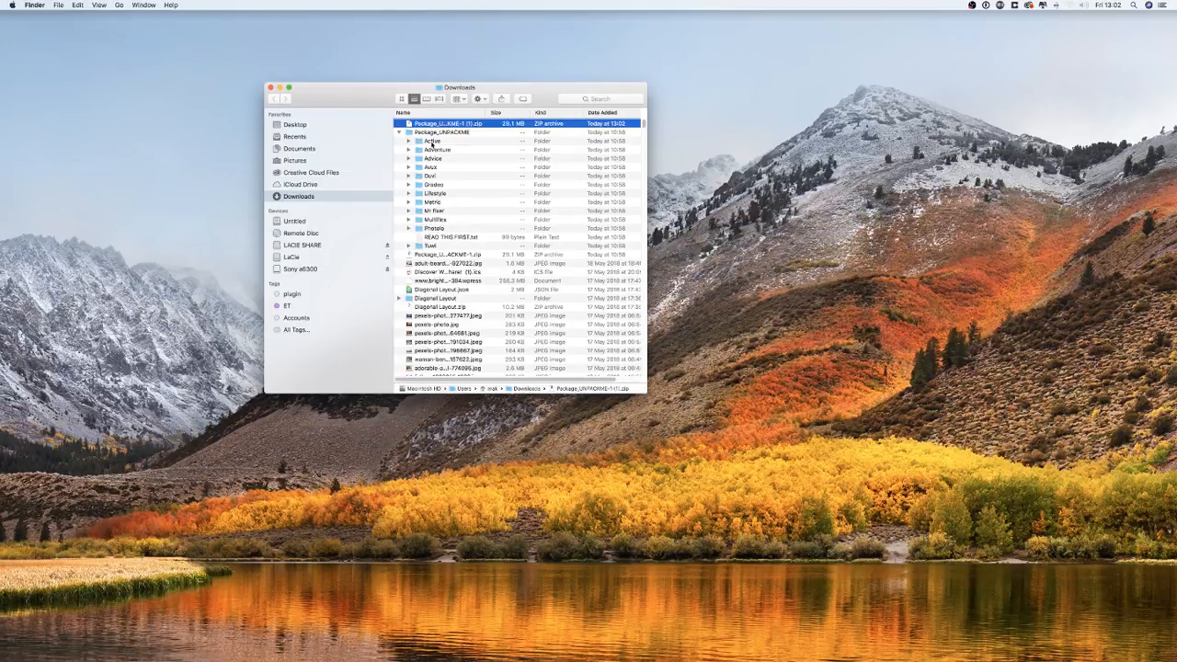
- Open the Lifestyle folder and extract Lifestyle Child Theme.zip, then expand the extracted folder
double_click(419, 195)
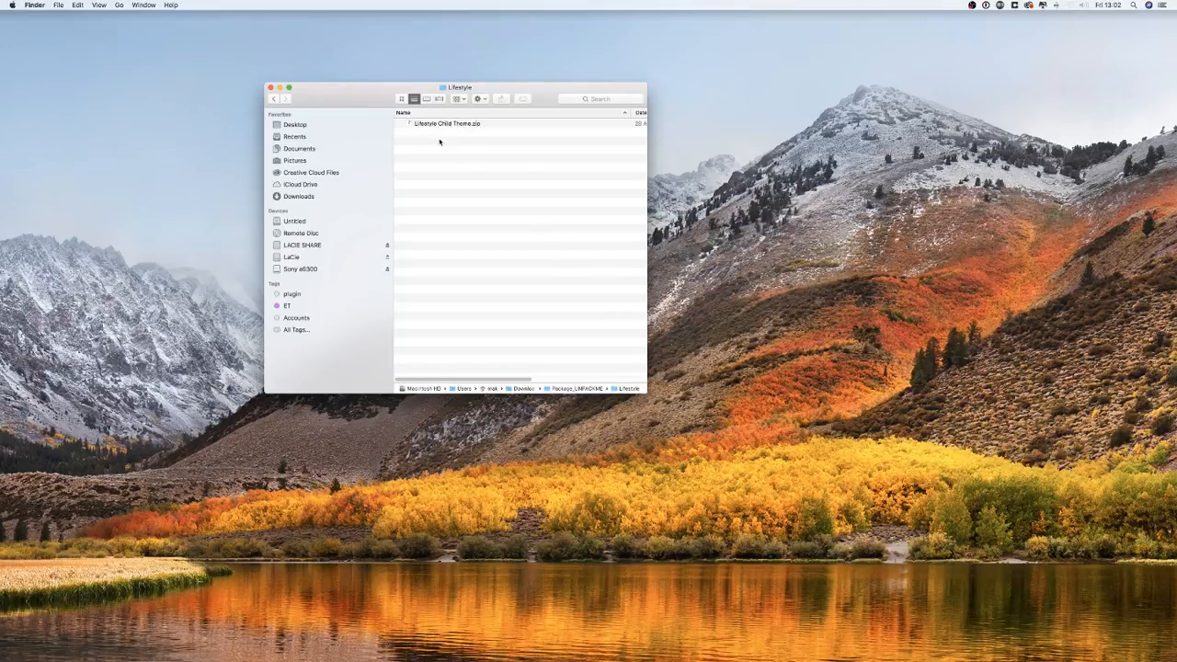
double_click(409, 126)
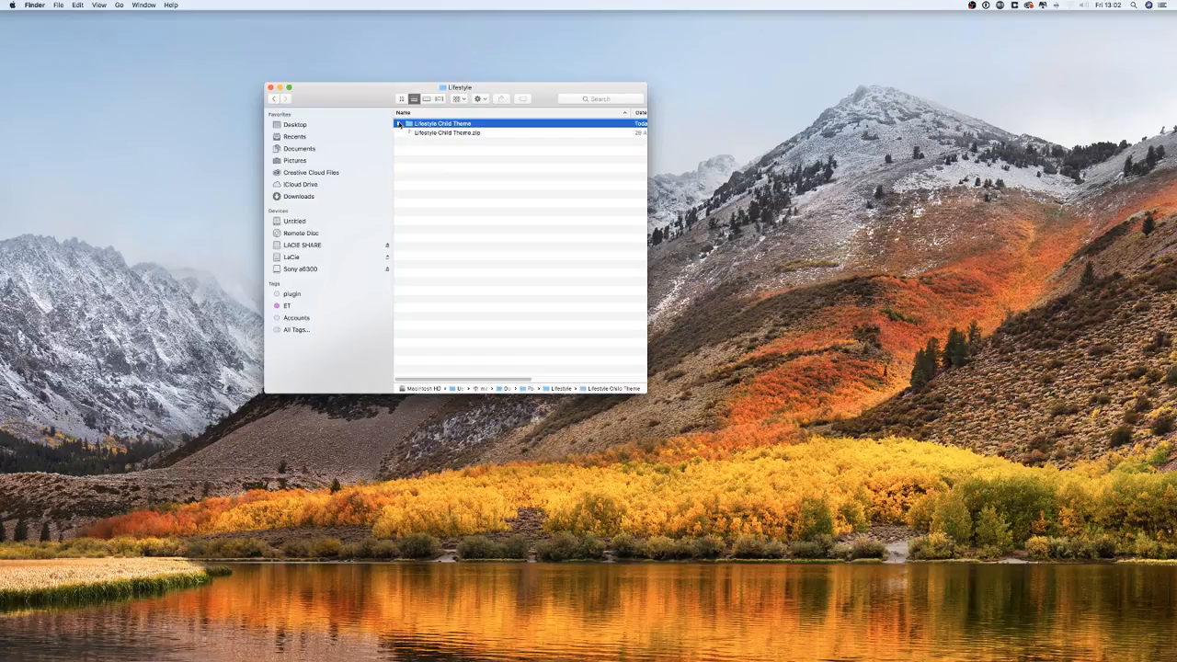
click(398, 125)
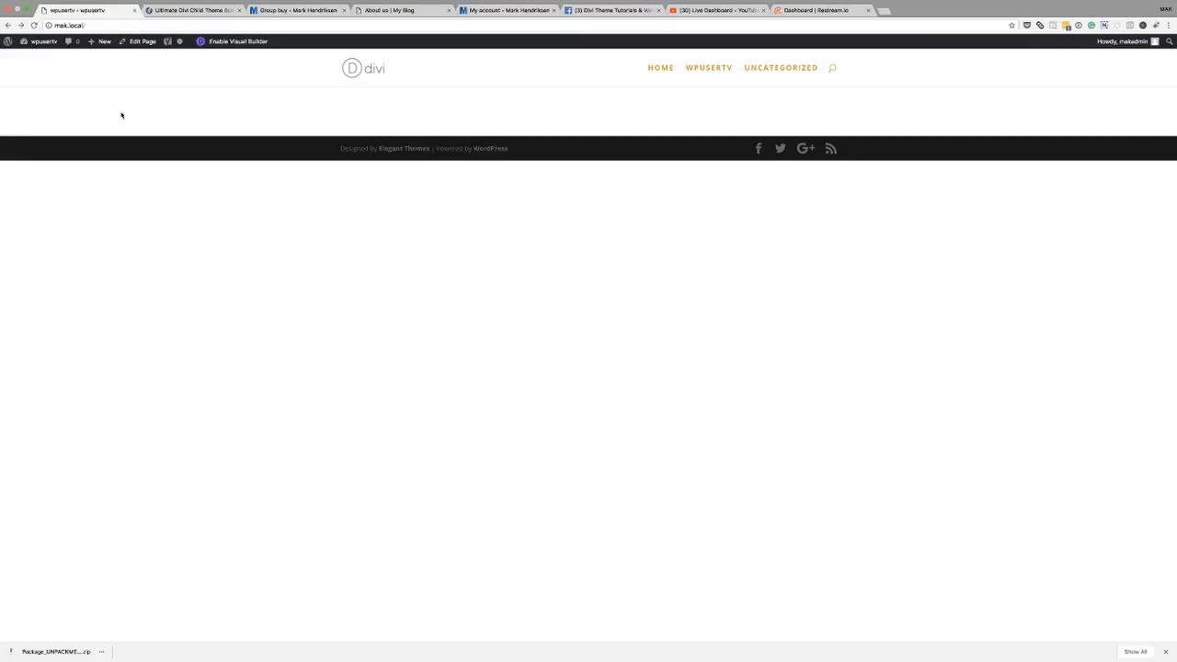
- Zoom in on the local WordPress site and open its admin Dashboard
key(super+equal)
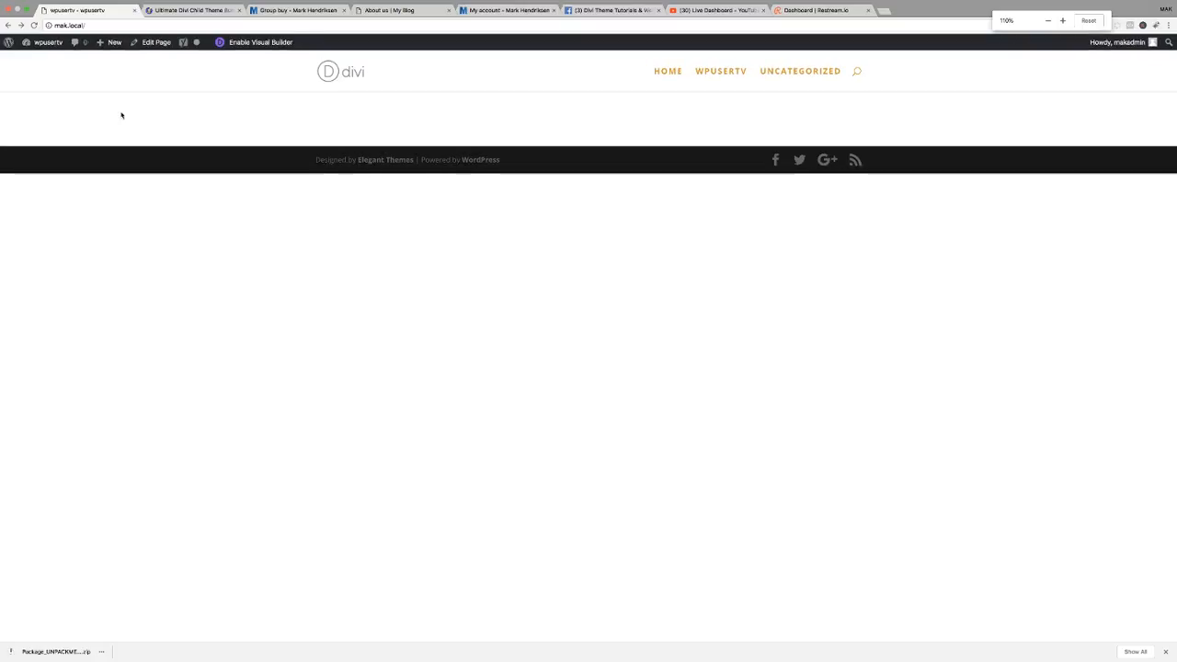
key(super+equal)
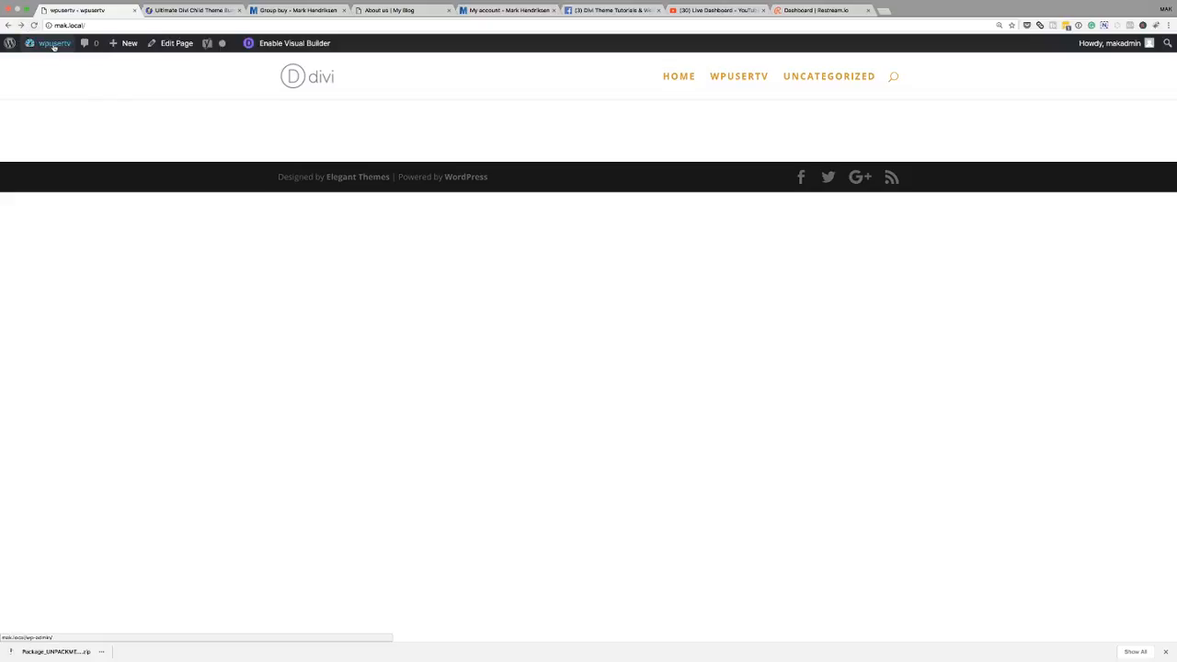
mouse_move(53, 44)
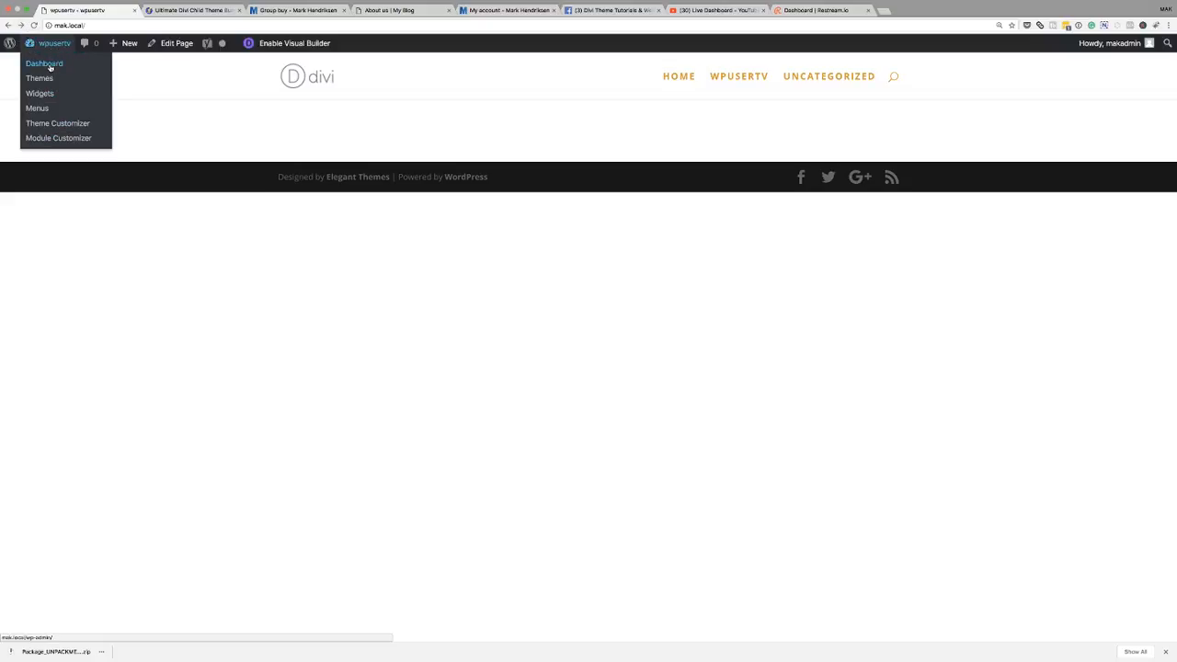
click(51, 66)
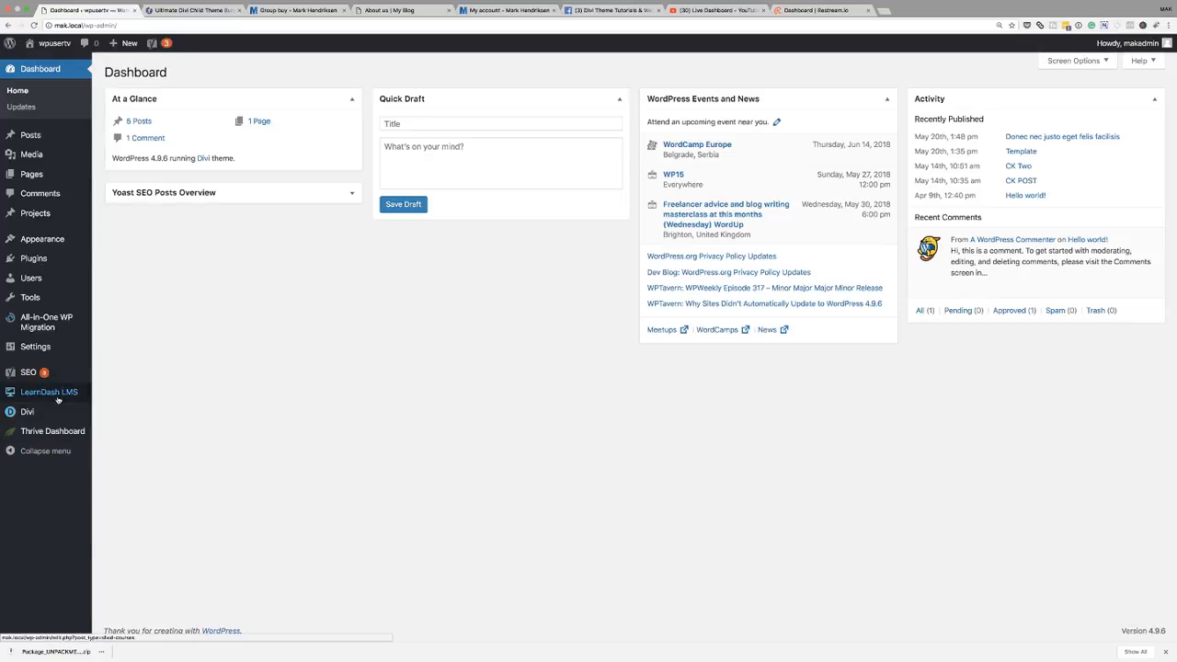
- Open the Divi Library layouts list
mouse_move(25, 414)
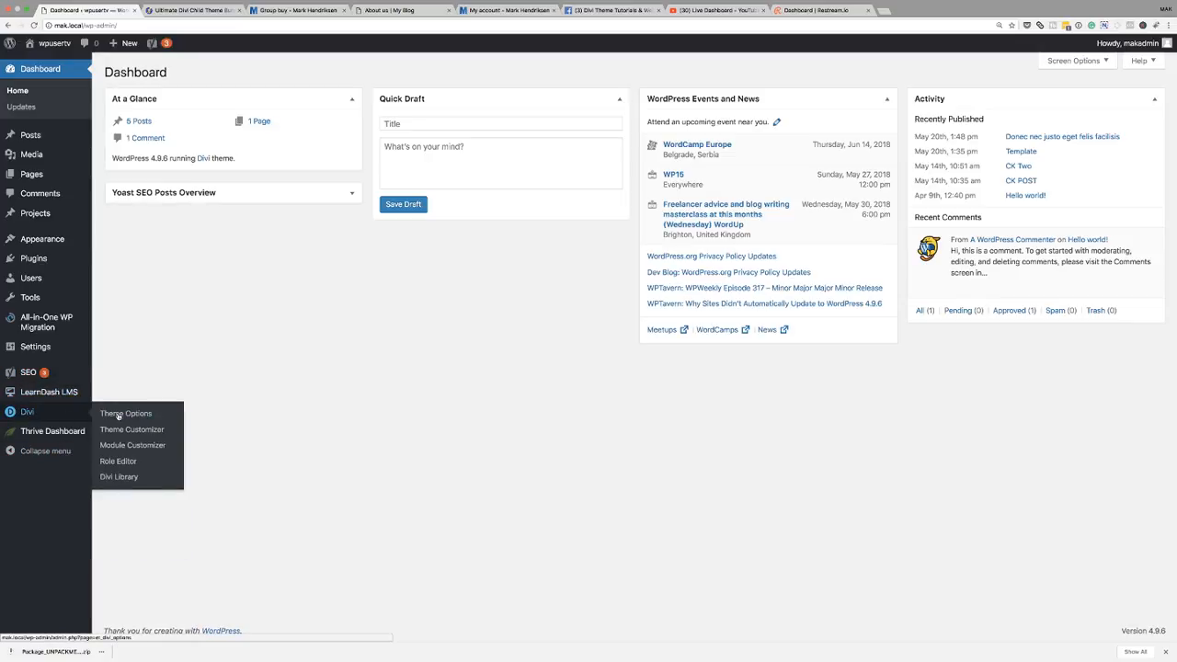
click(127, 476)
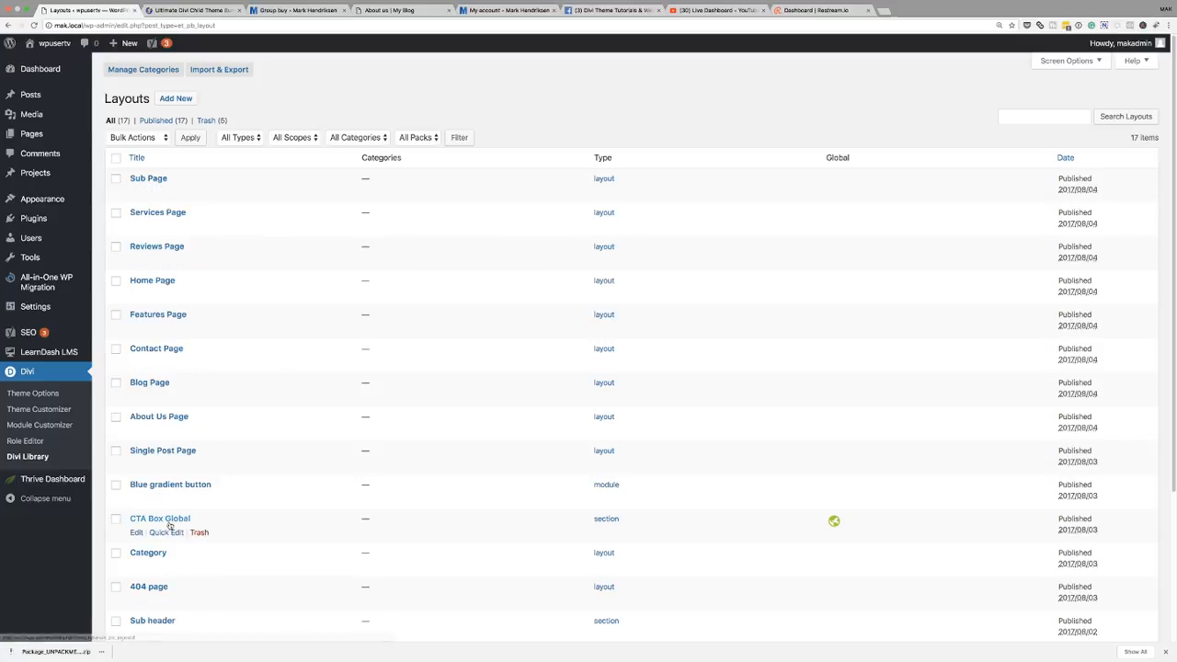
scroll(174, 525, down, 5)
scroll(172, 525, up, 5)
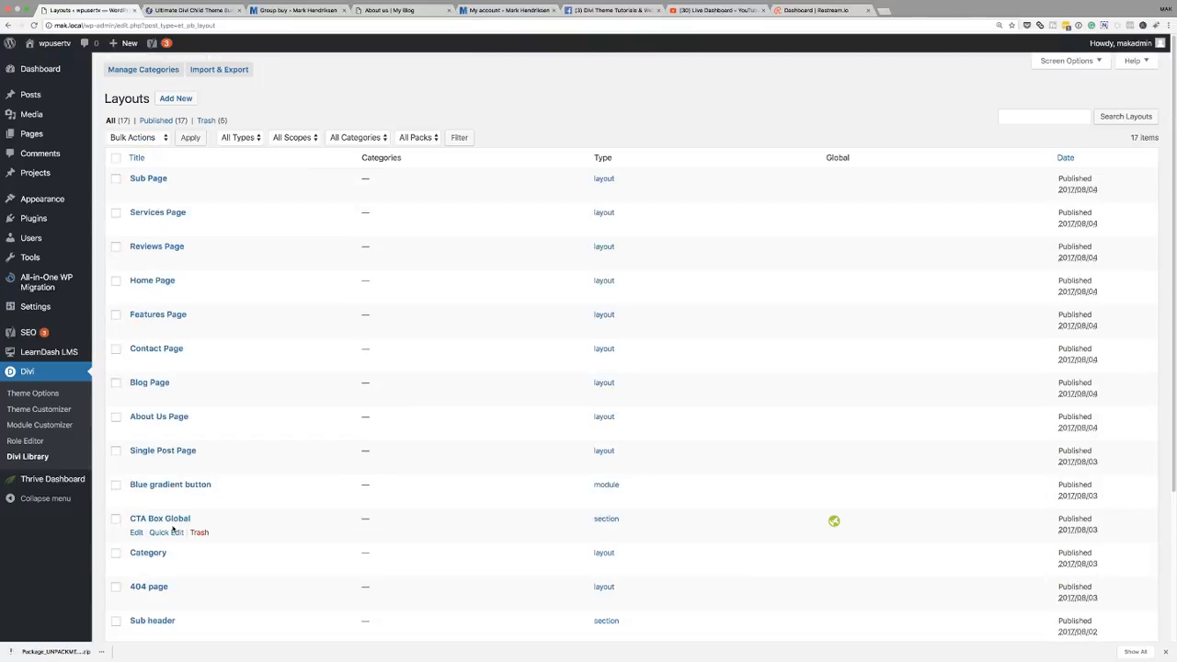
- Move all layouts in the Divi Library to the trash
click(116, 159)
click(157, 138)
click(183, 155)
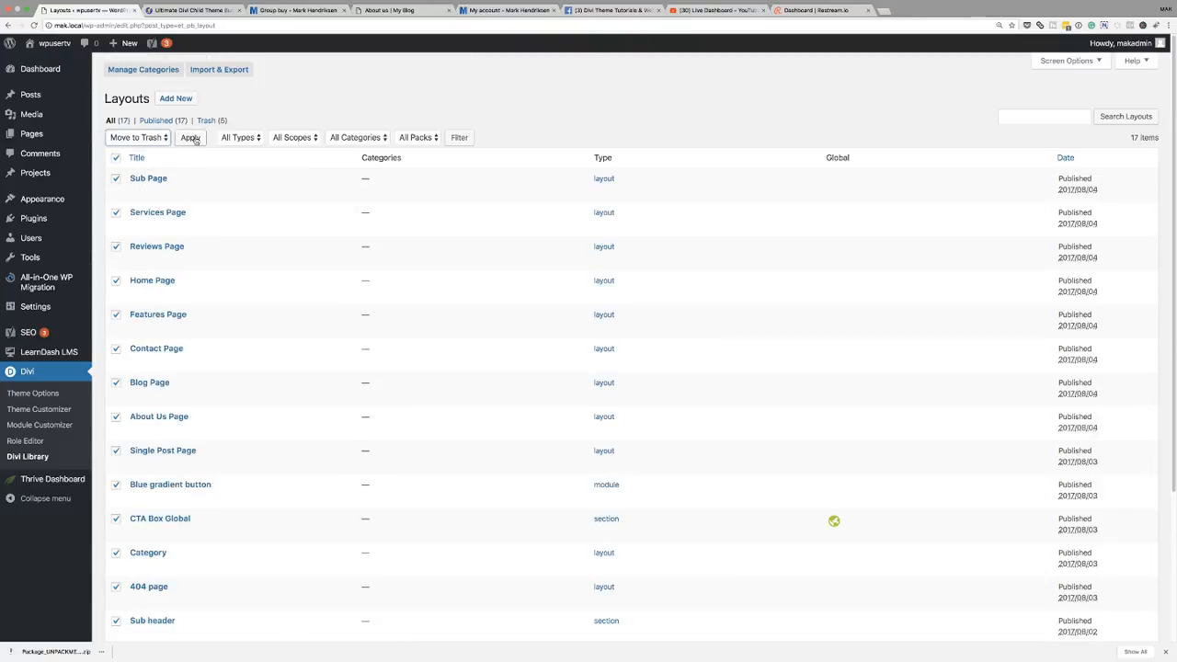
click(193, 138)
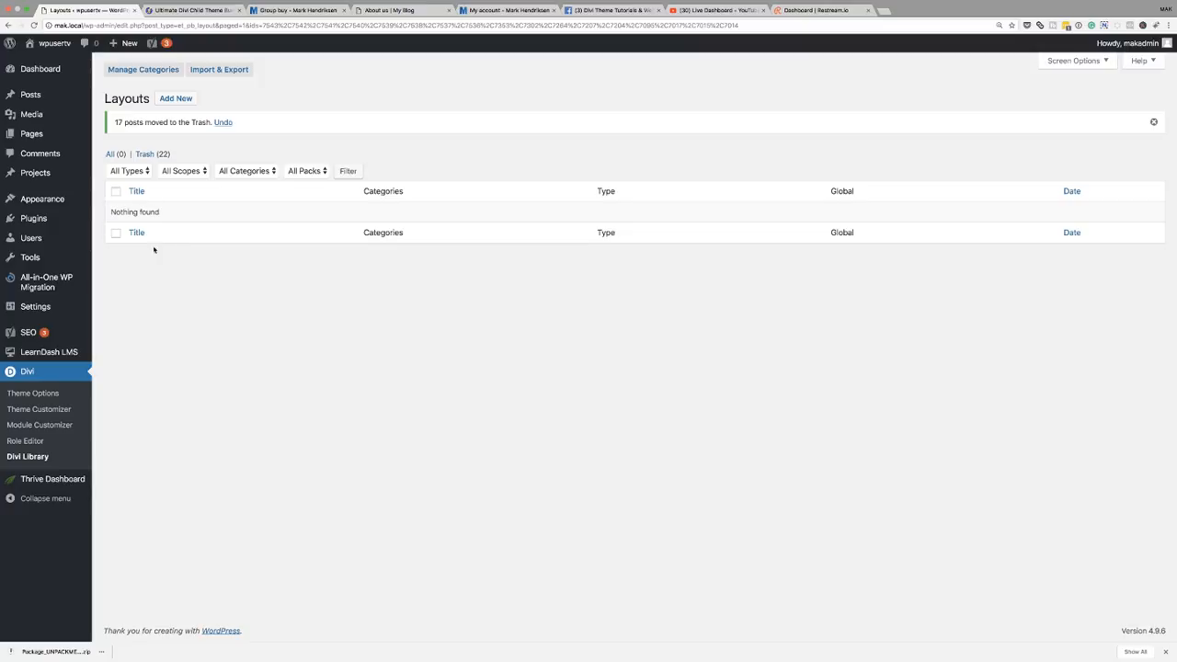
- Import Active Builder Layouts.json from the Active Child Theme folder into the Divi Library
click(222, 73)
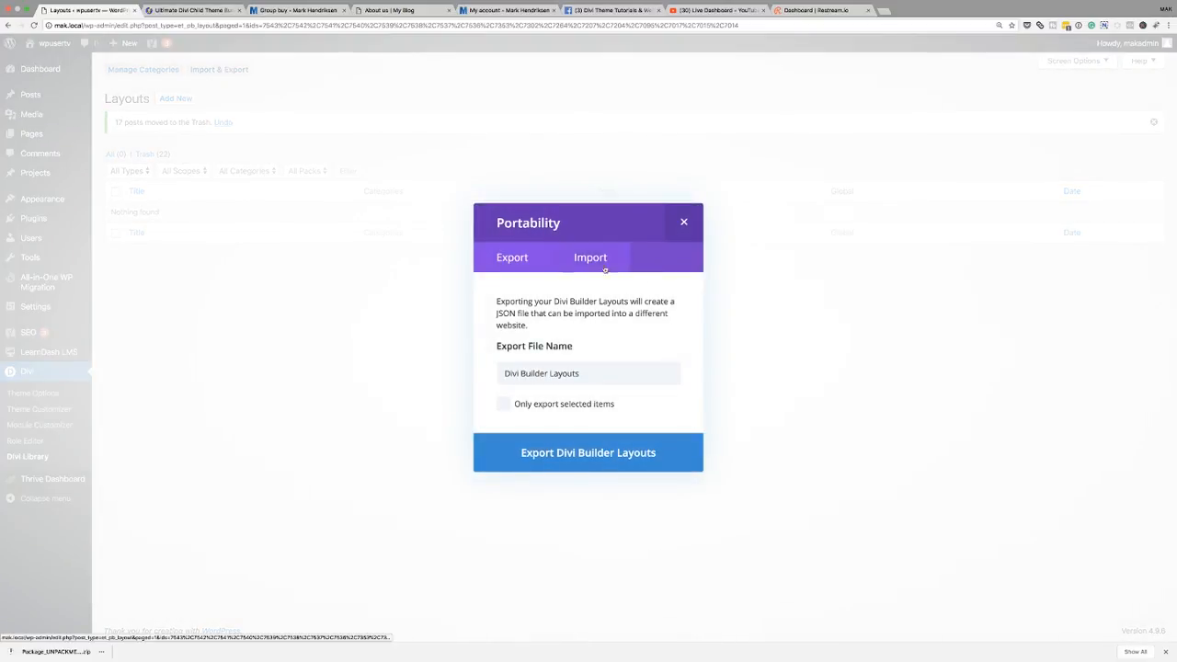
click(598, 262)
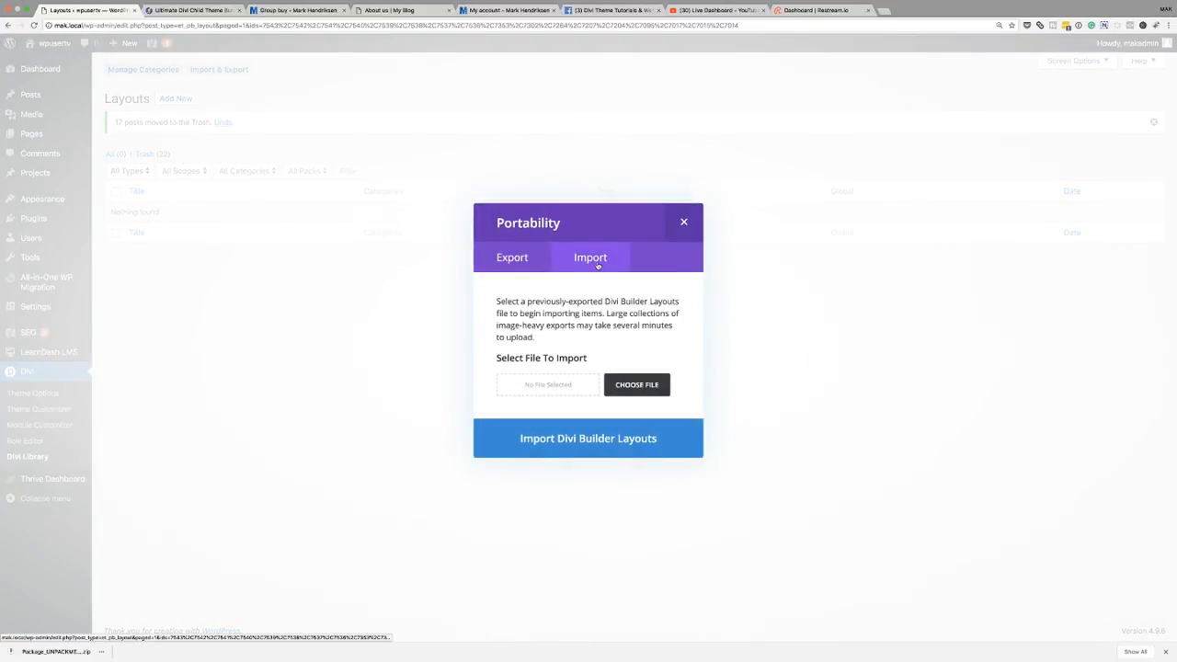
click(631, 388)
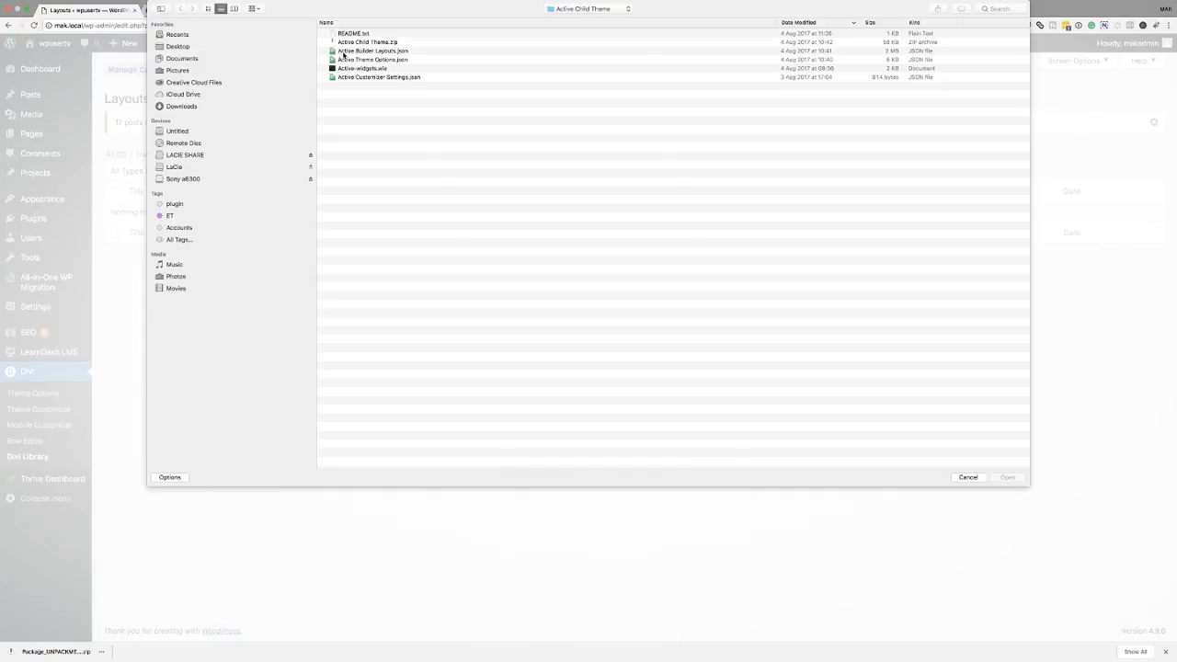
click(391, 51)
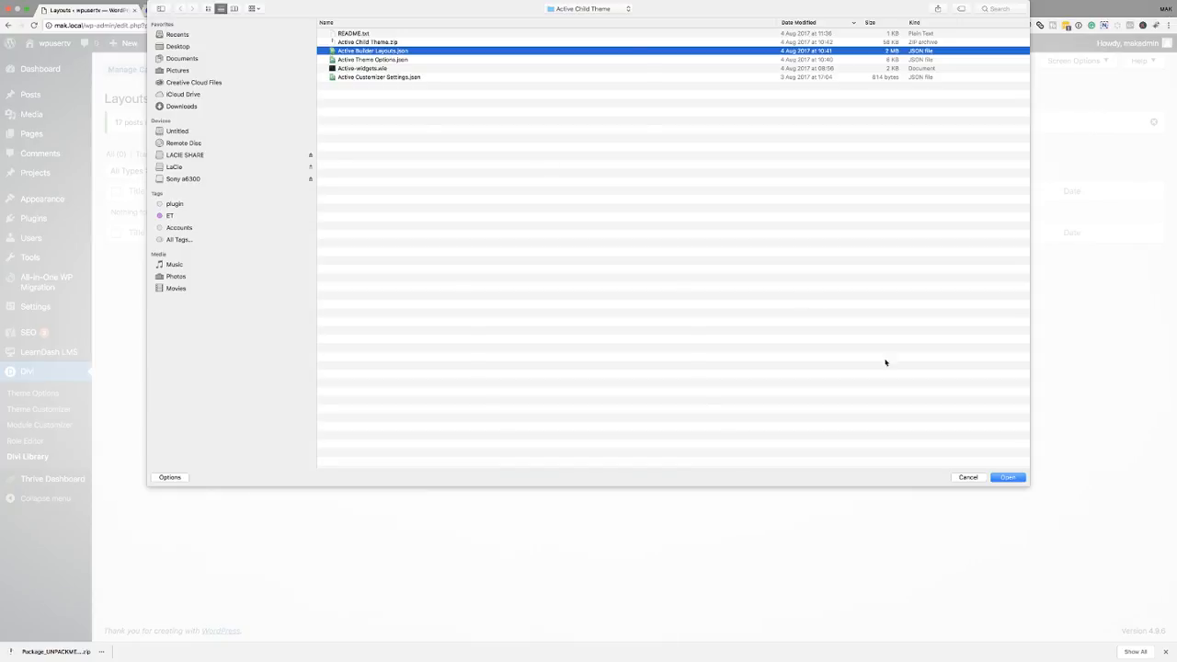
click(1009, 477)
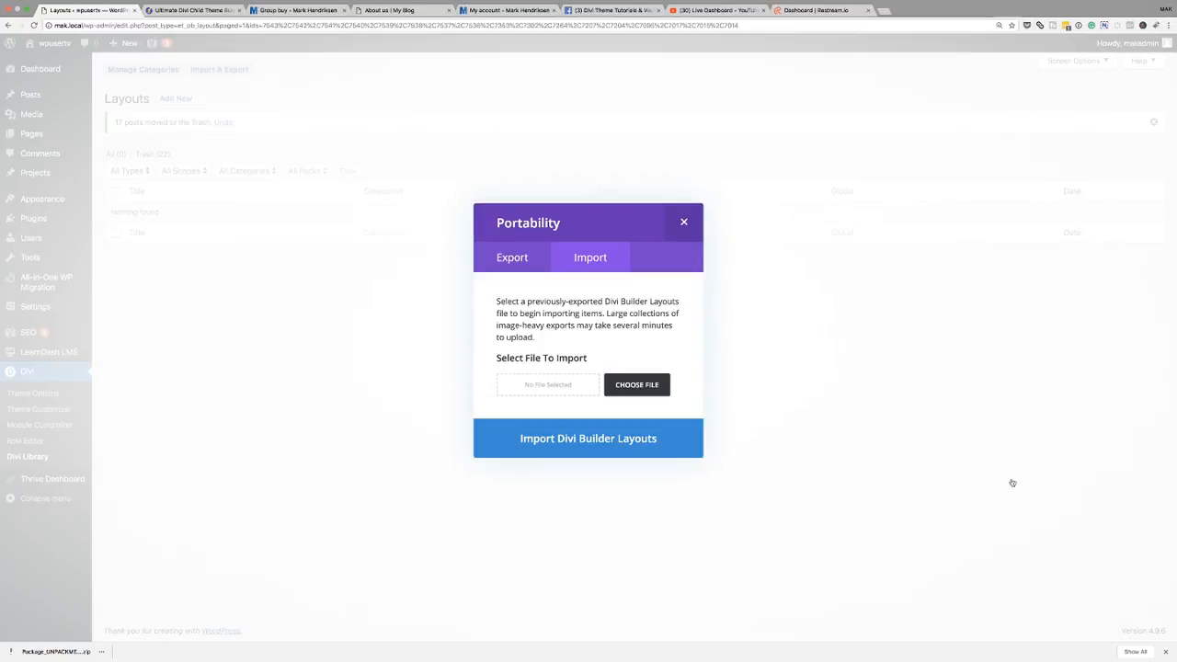
click(594, 439)
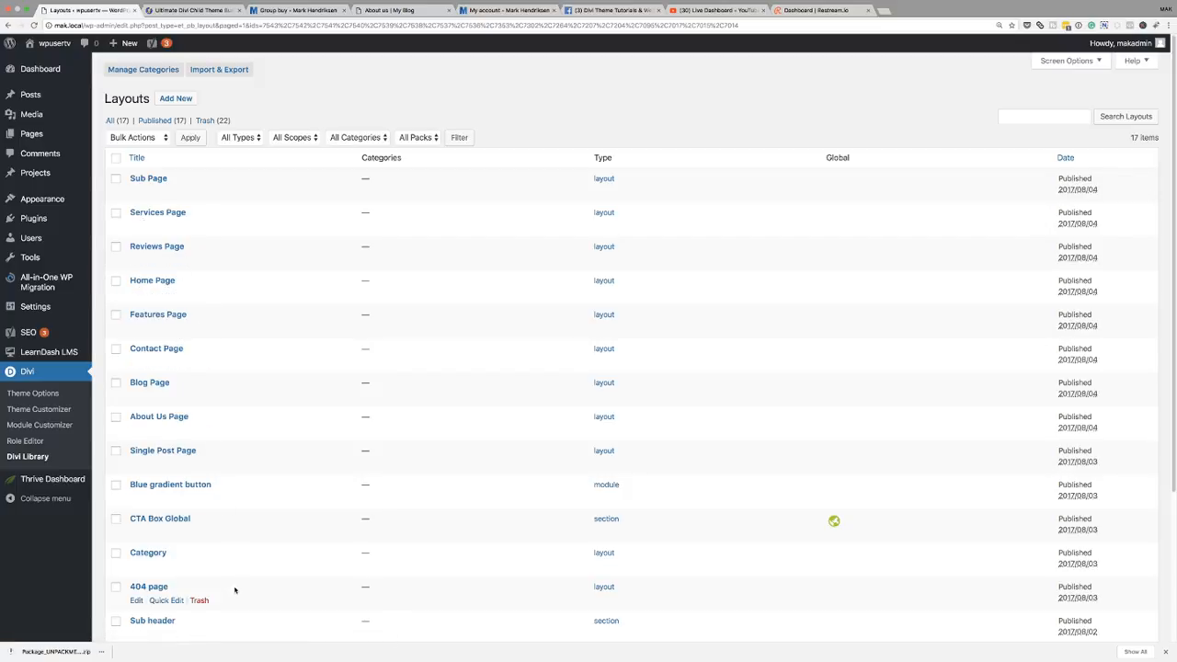
scroll(234, 591, down, 3)
scroll(235, 591, down, 2)
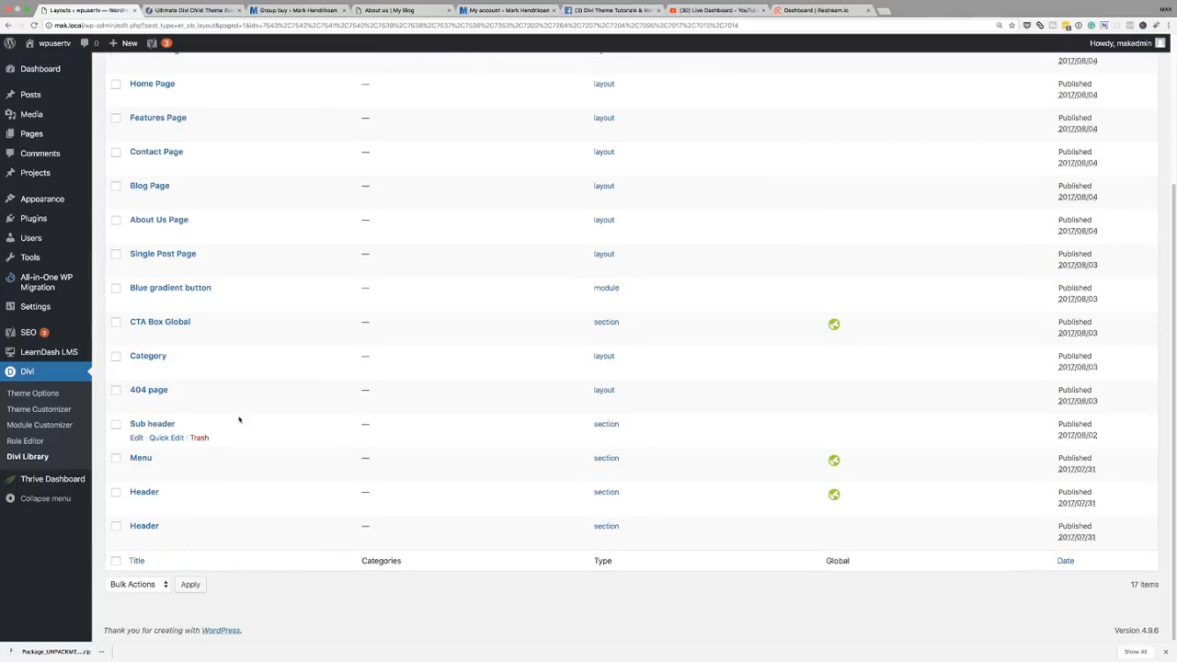
scroll(321, 436, up, 5)
scroll(321, 436, down, 1)
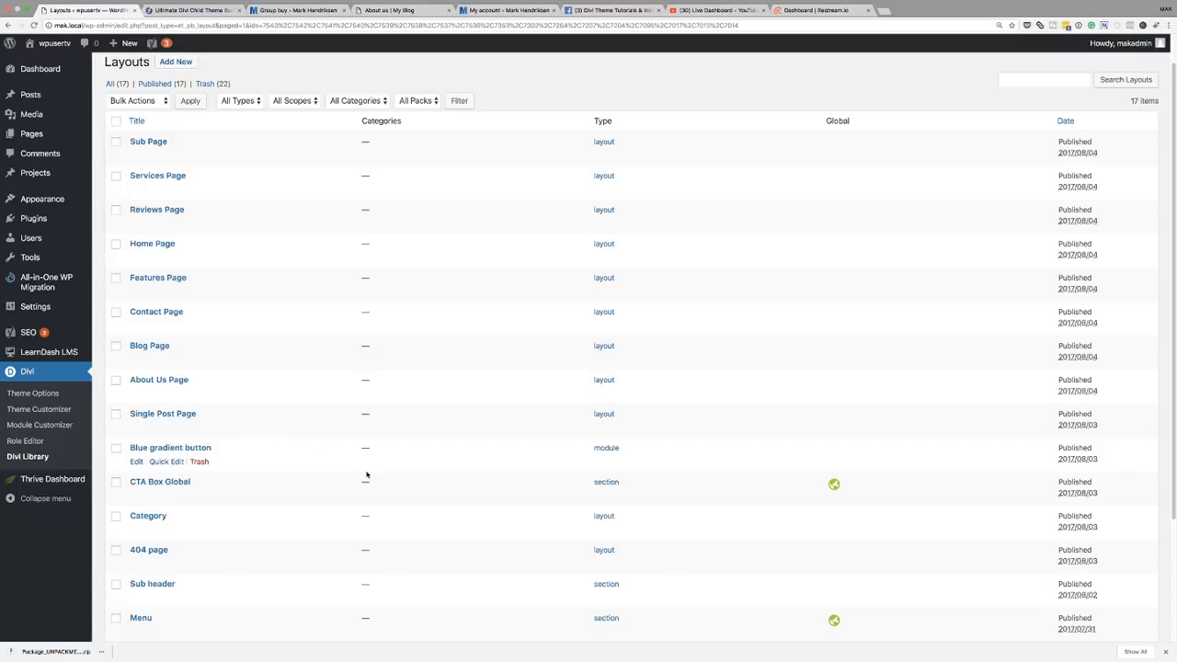
scroll(365, 476, up, 1)
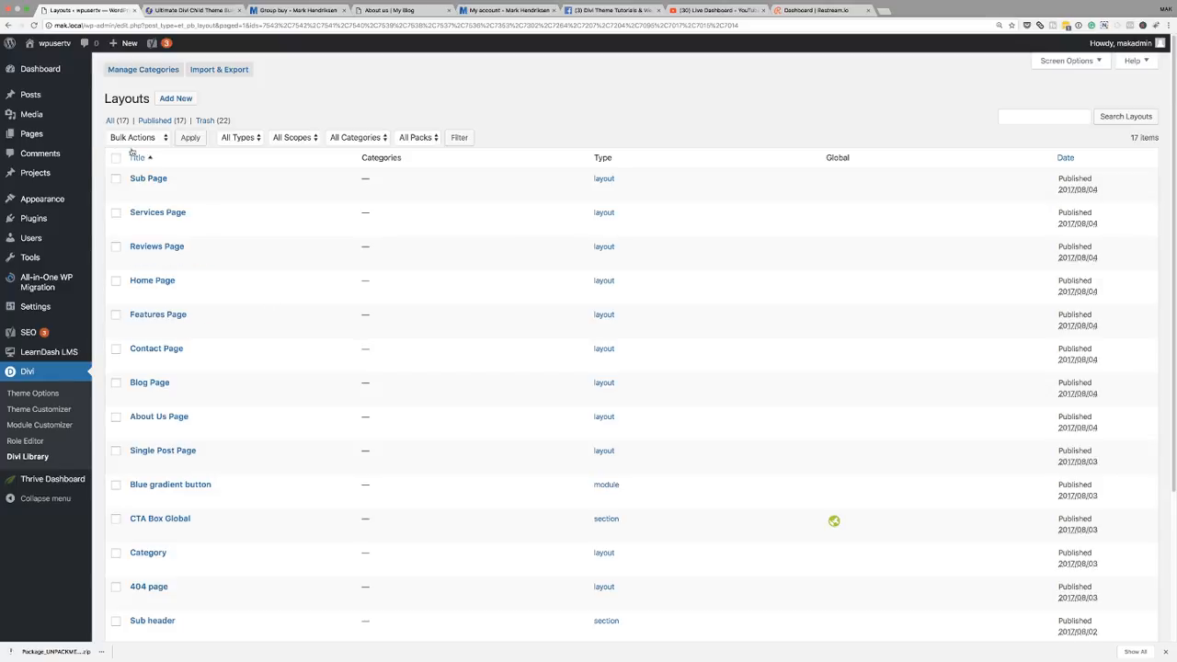
mouse_move(49, 202)
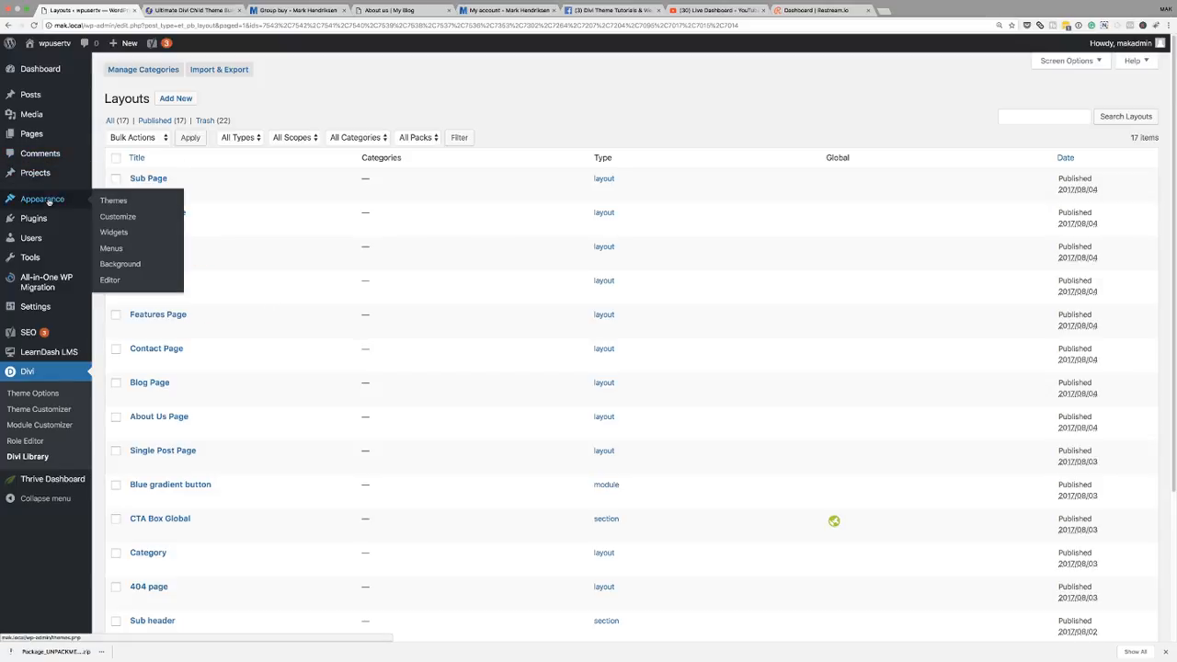
click(124, 201)
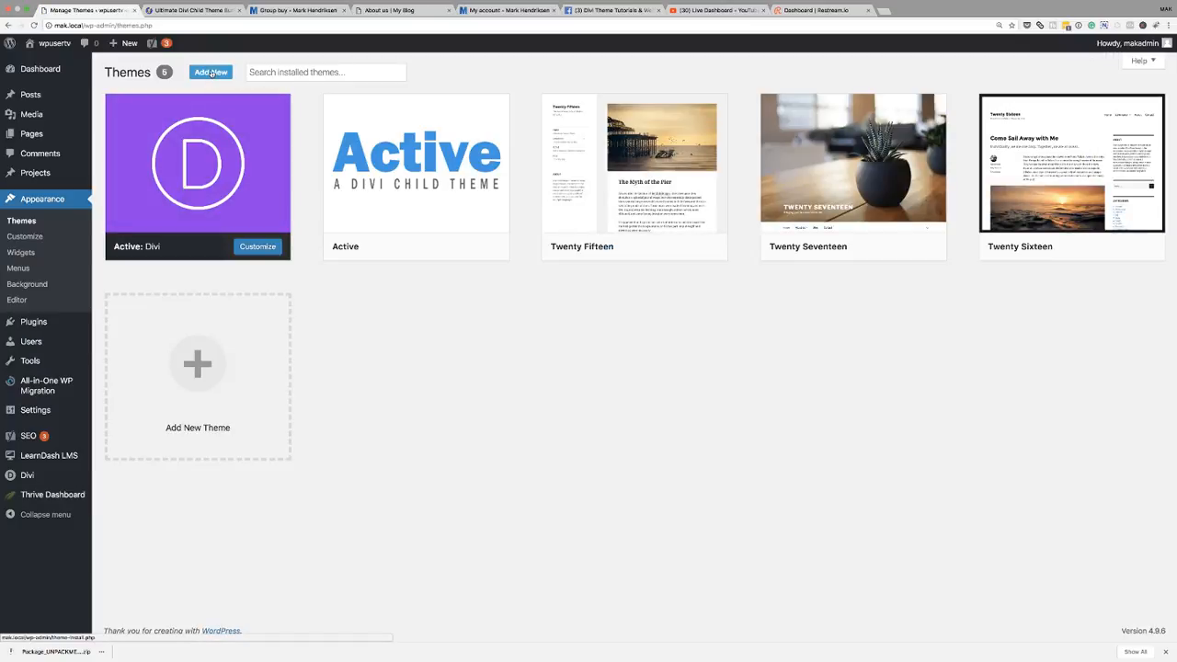
click(212, 73)
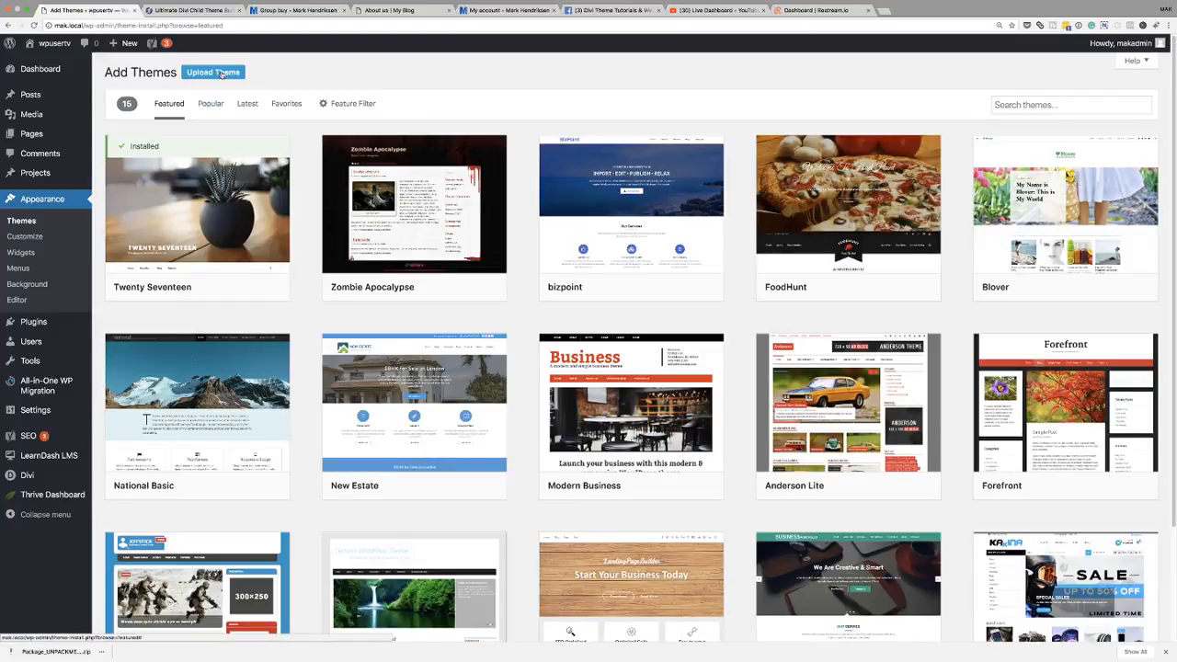
click(222, 73)
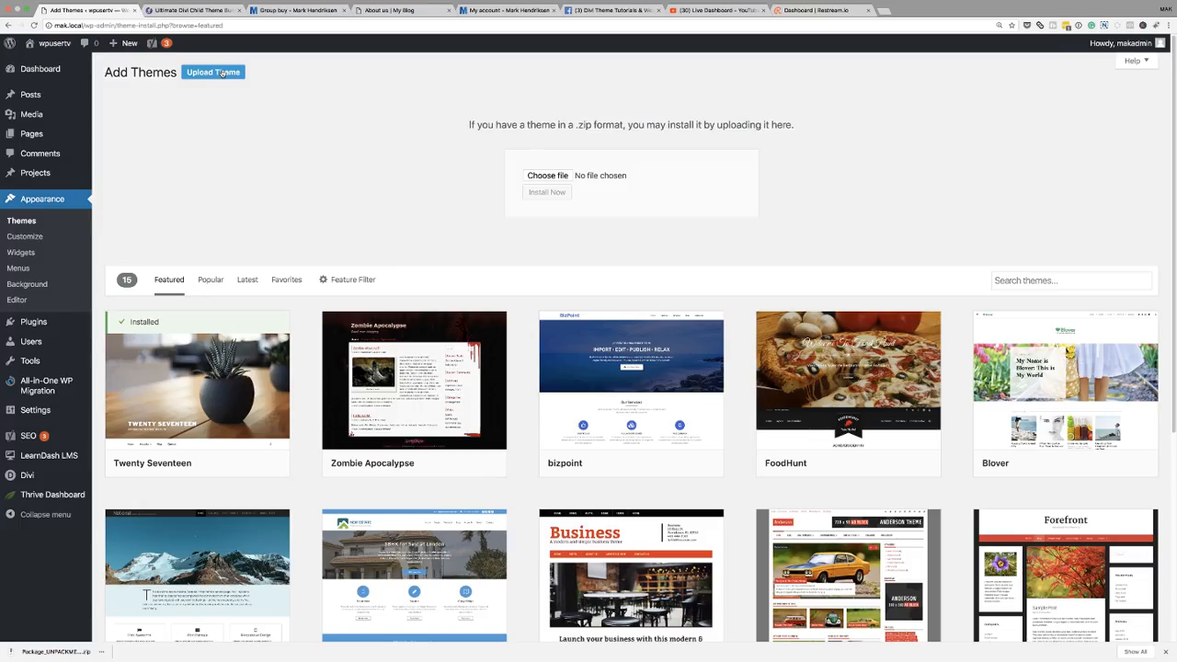
click(549, 175)
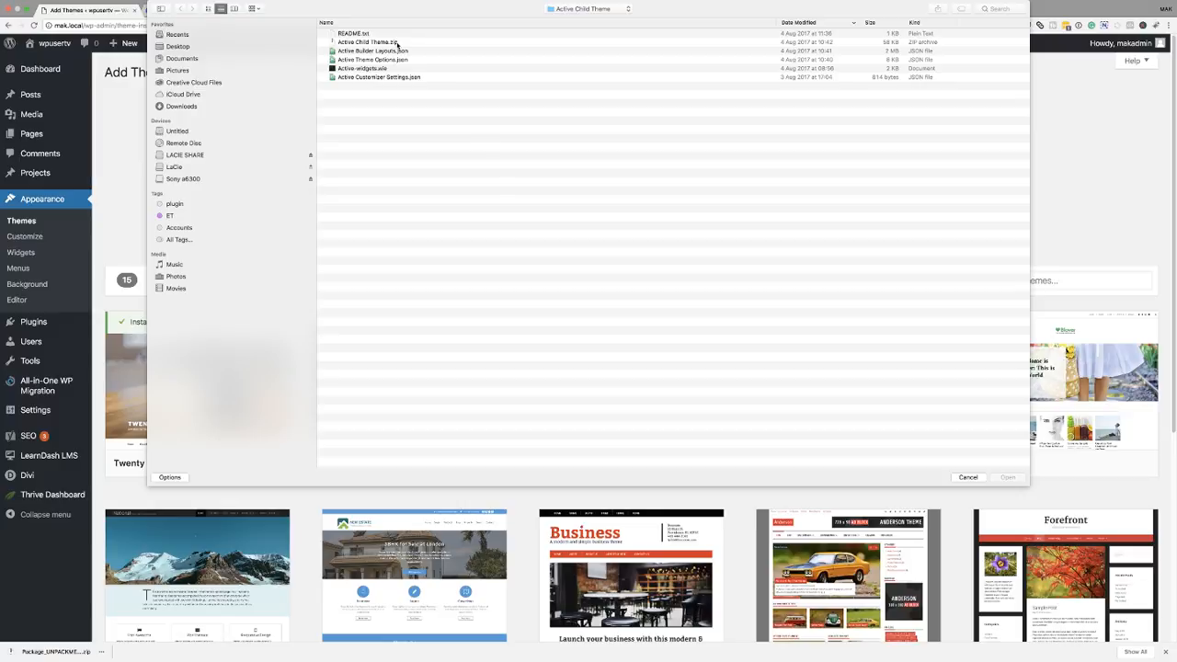
click(396, 43)
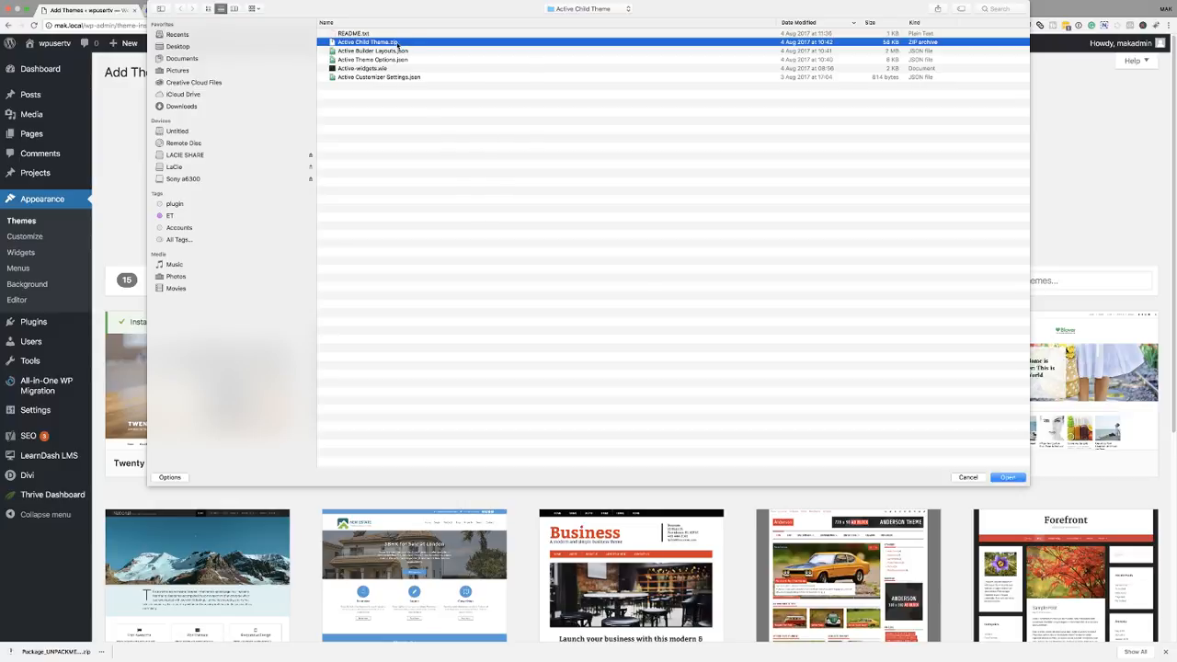
click(972, 479)
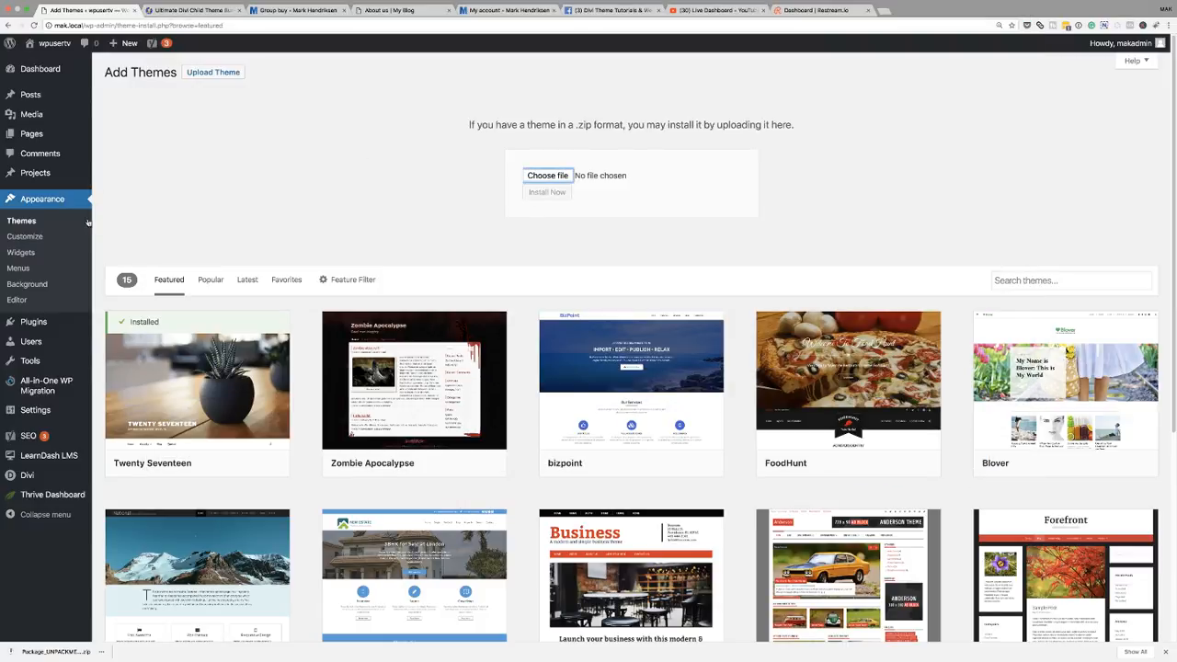
- Activate the installed Active child theme on the Themes page
click(29, 222)
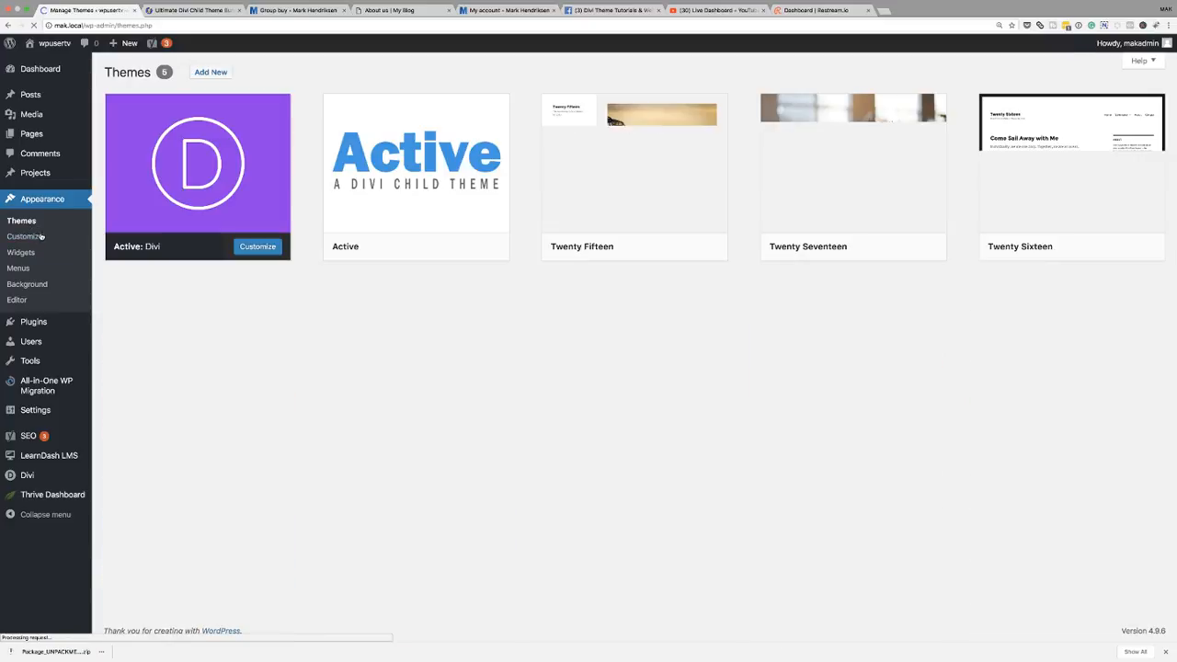
mouse_move(439, 177)
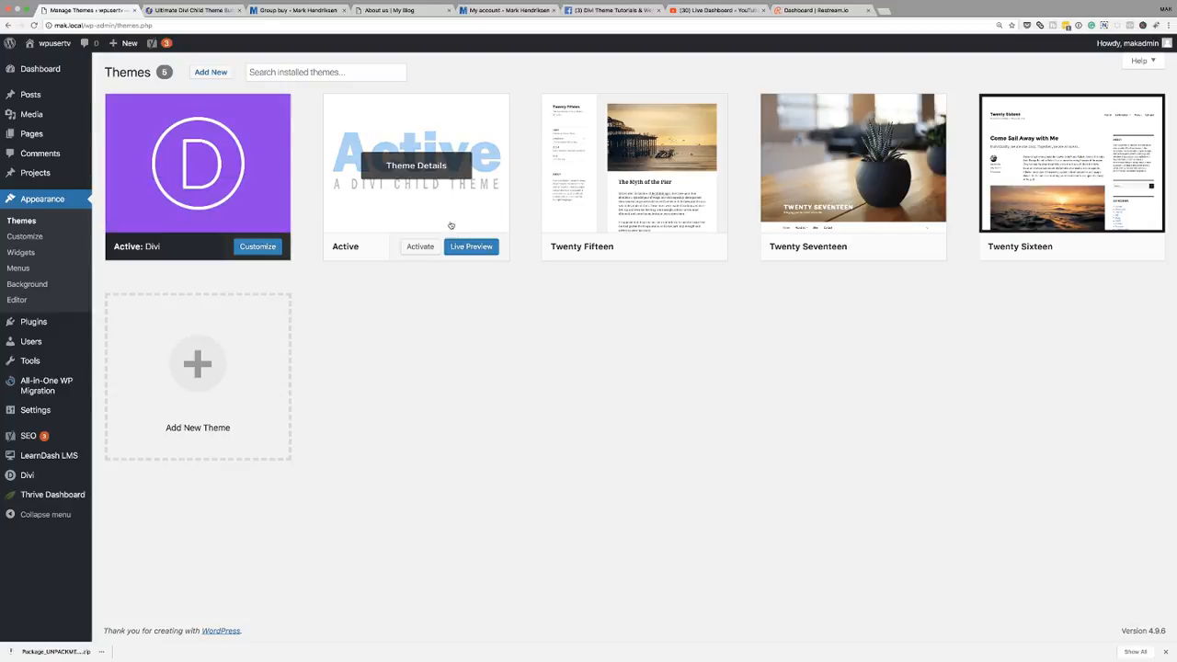
click(421, 247)
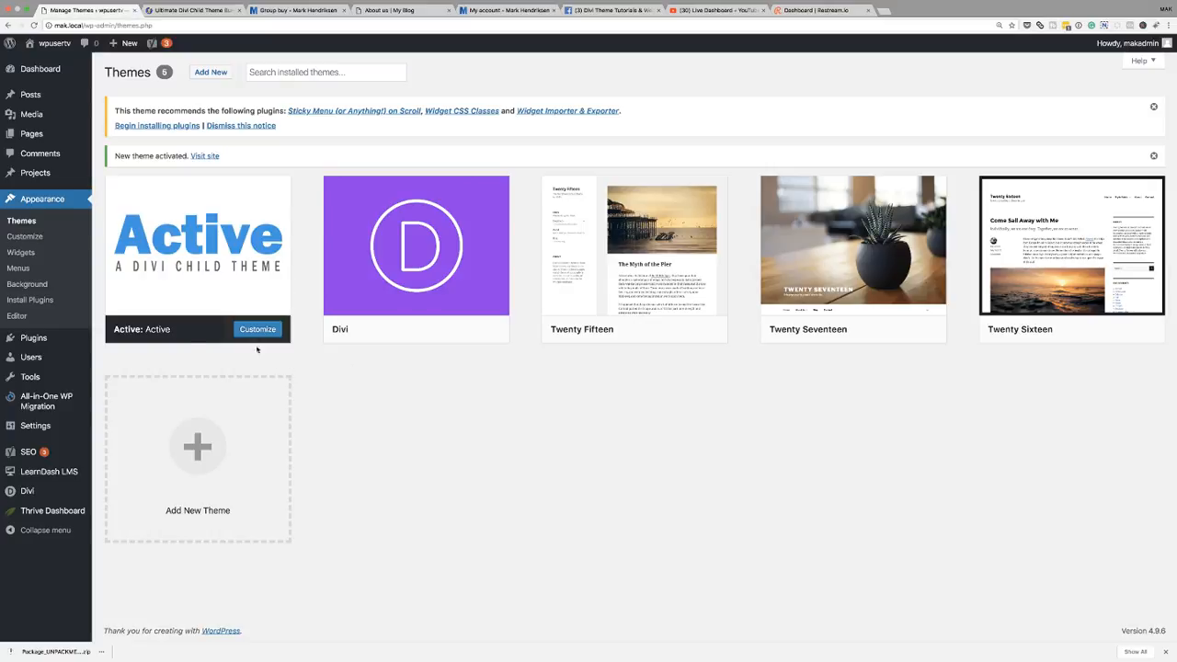
- Open the wpusertv front page for editing in the Visual Builder
mouse_move(43, 170)
mouse_move(37, 136)
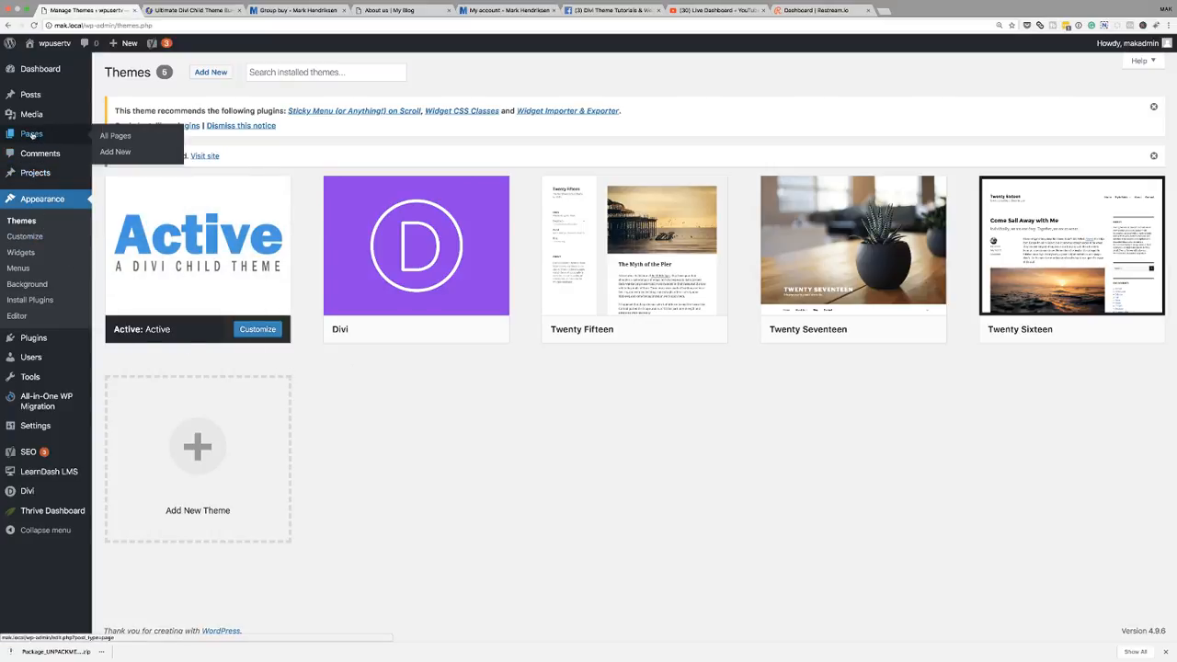
click(119, 136)
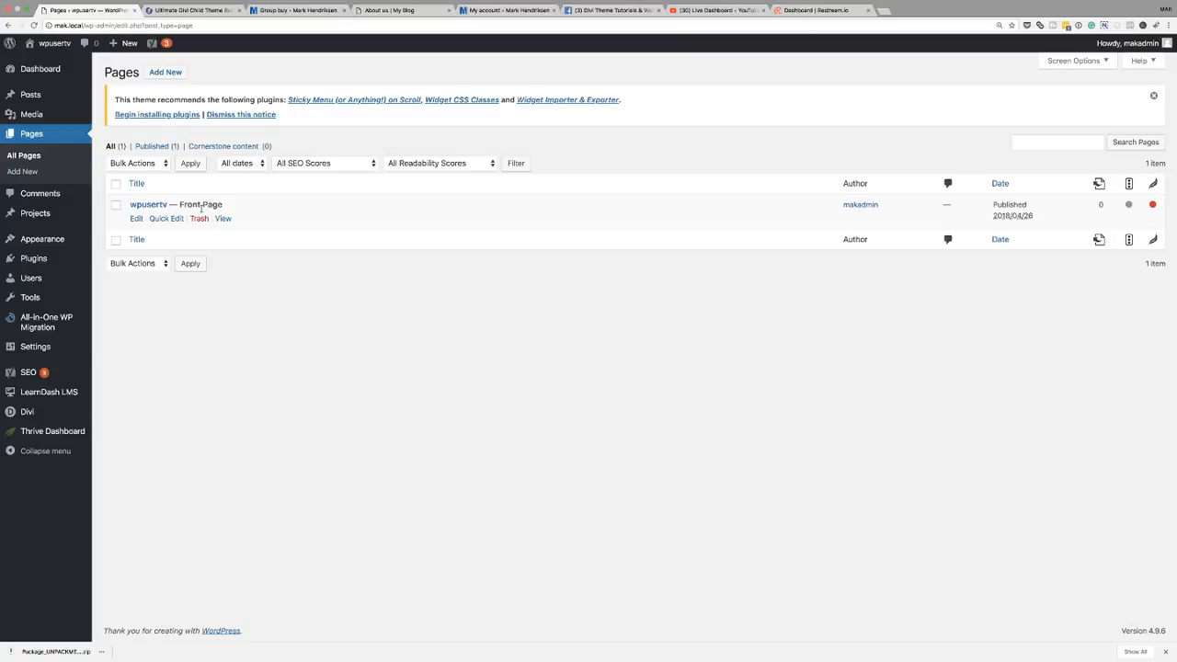
click(136, 219)
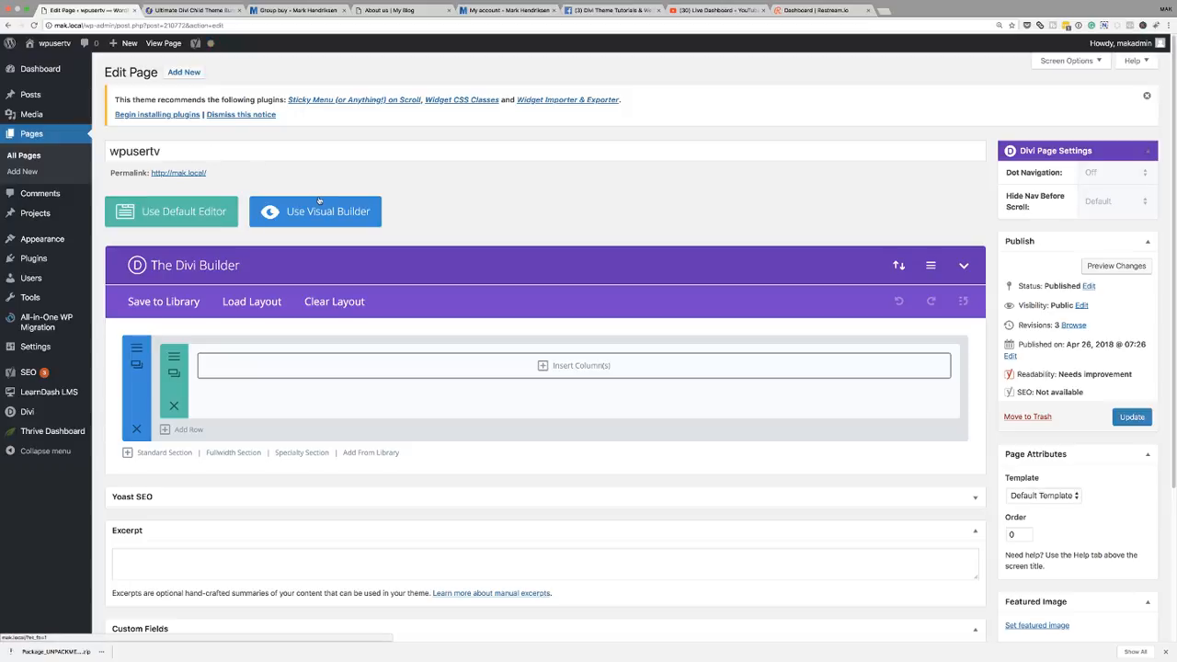
click(314, 215)
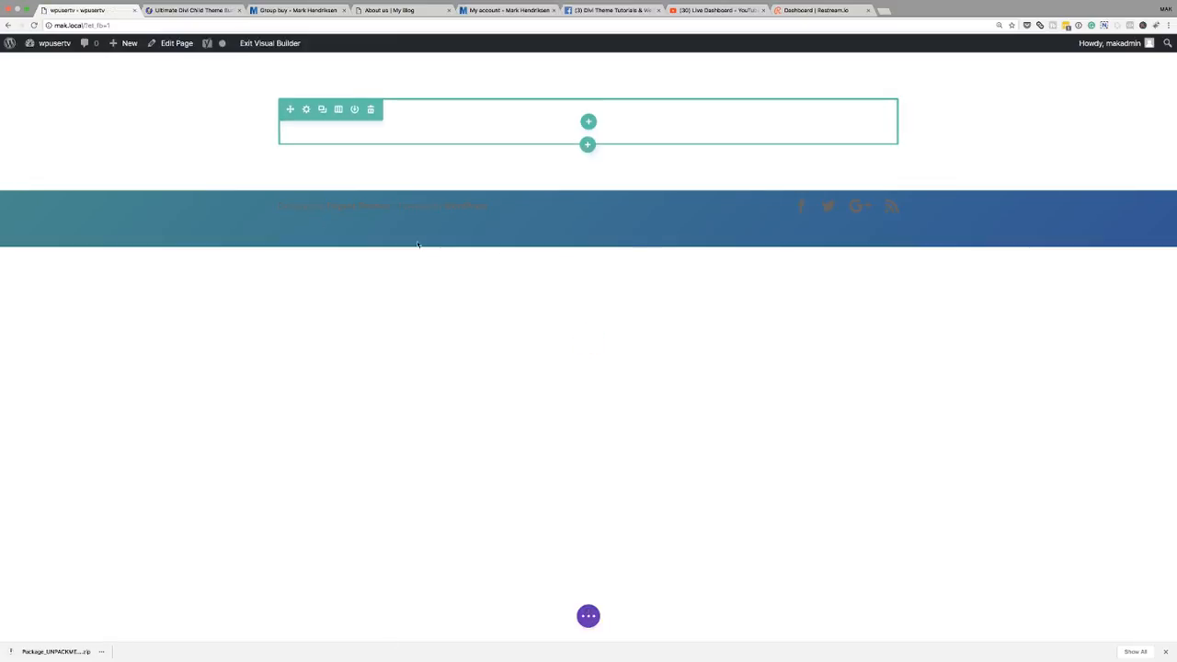
- Load the saved Home Page layout from the library onto the front page
click(588, 616)
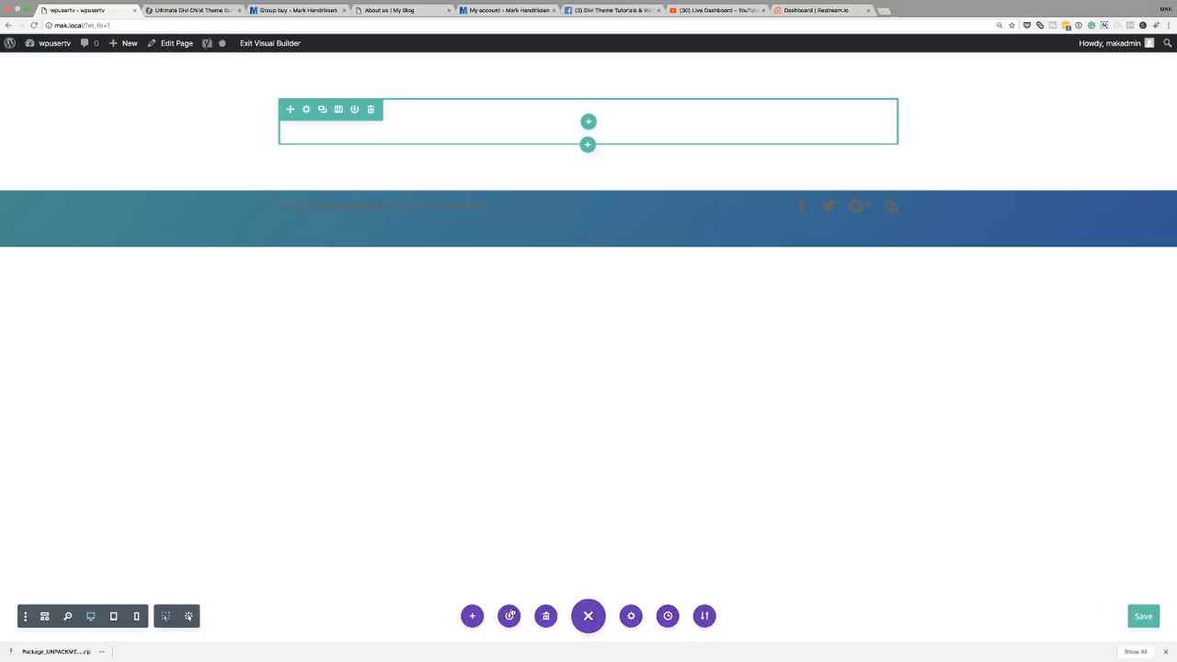
click(472, 616)
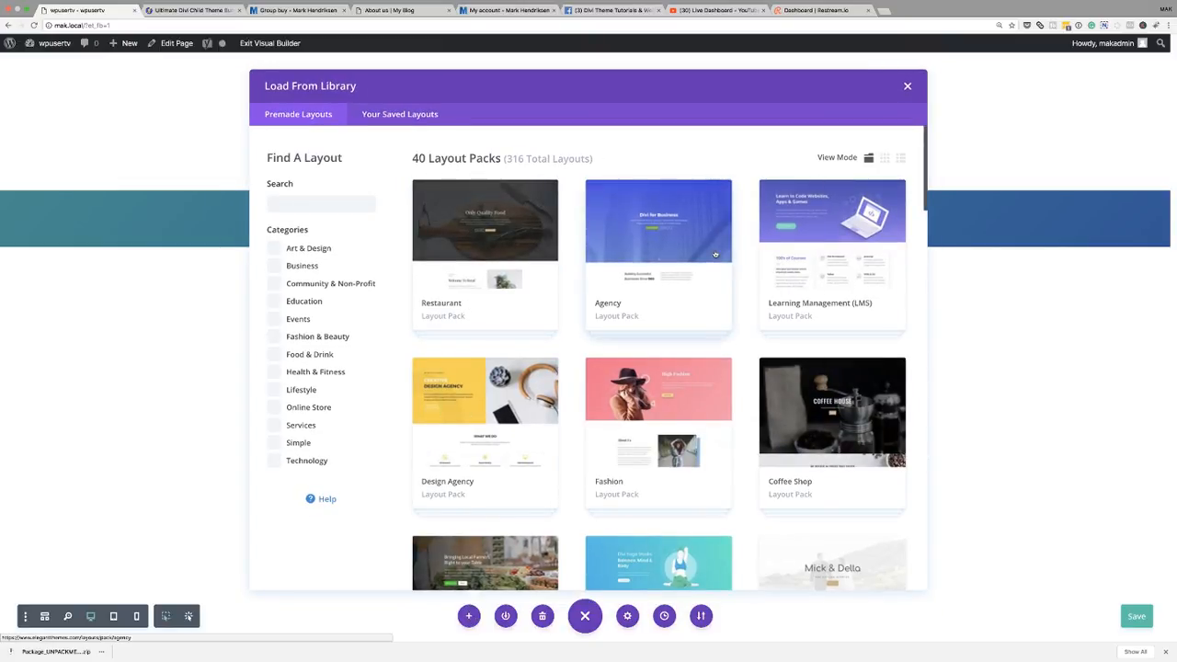
scroll(583, 306, down, 15)
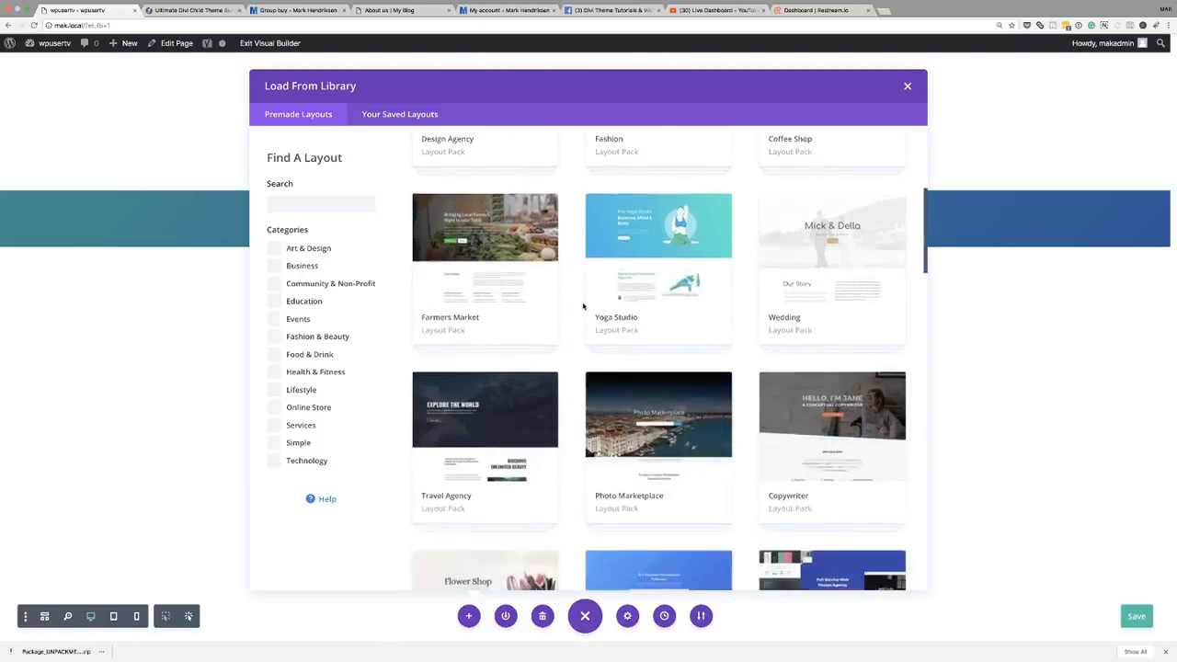
scroll(583, 307, down, 8)
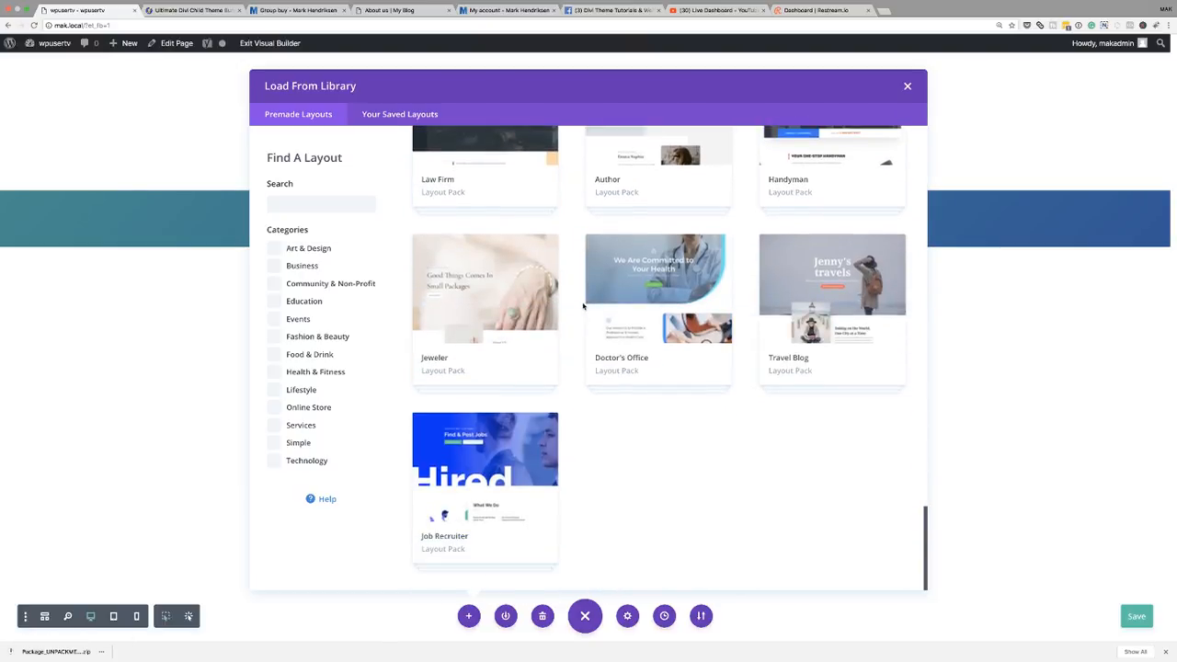
scroll(583, 306, up, 15)
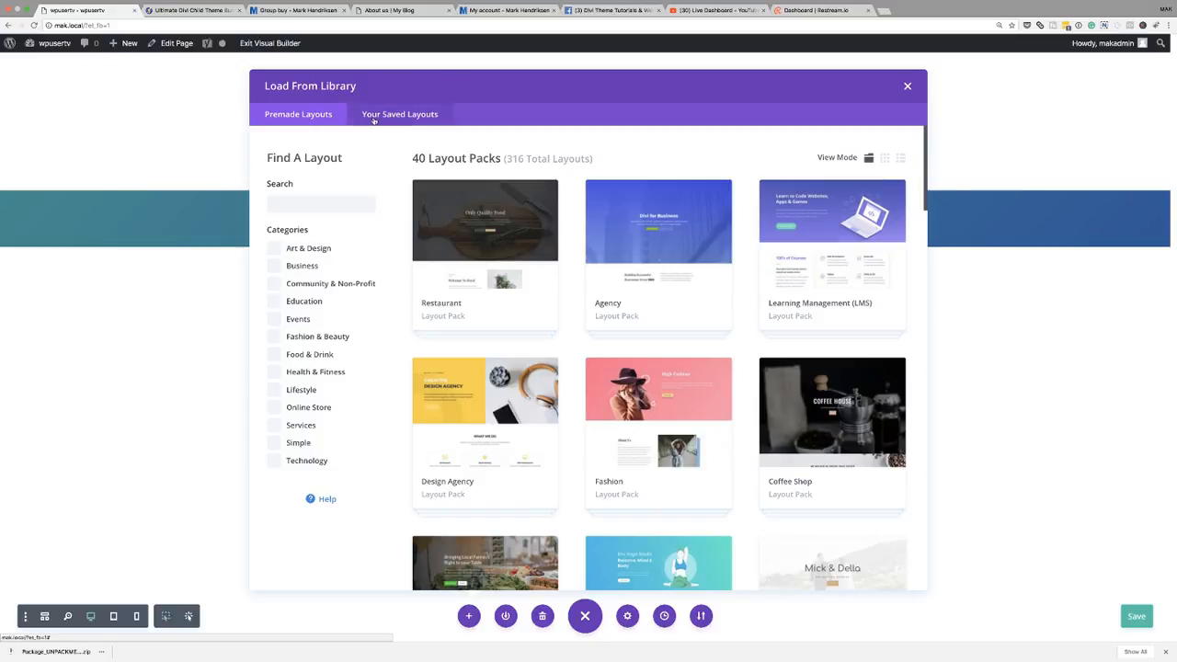
click(422, 116)
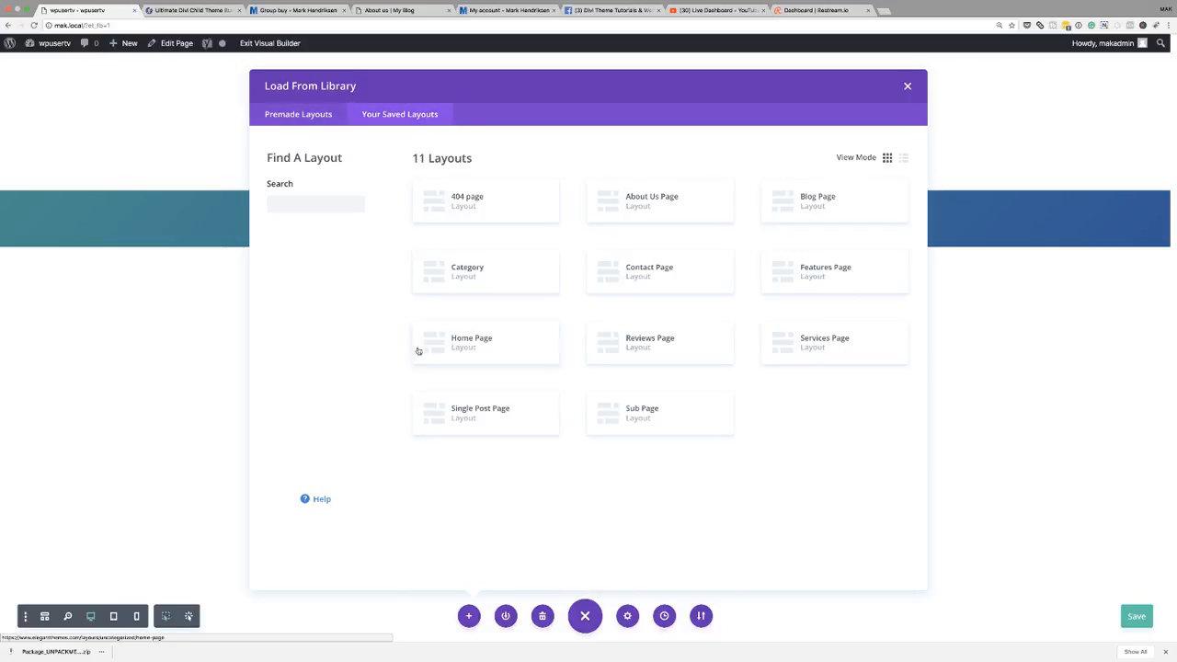
click(478, 344)
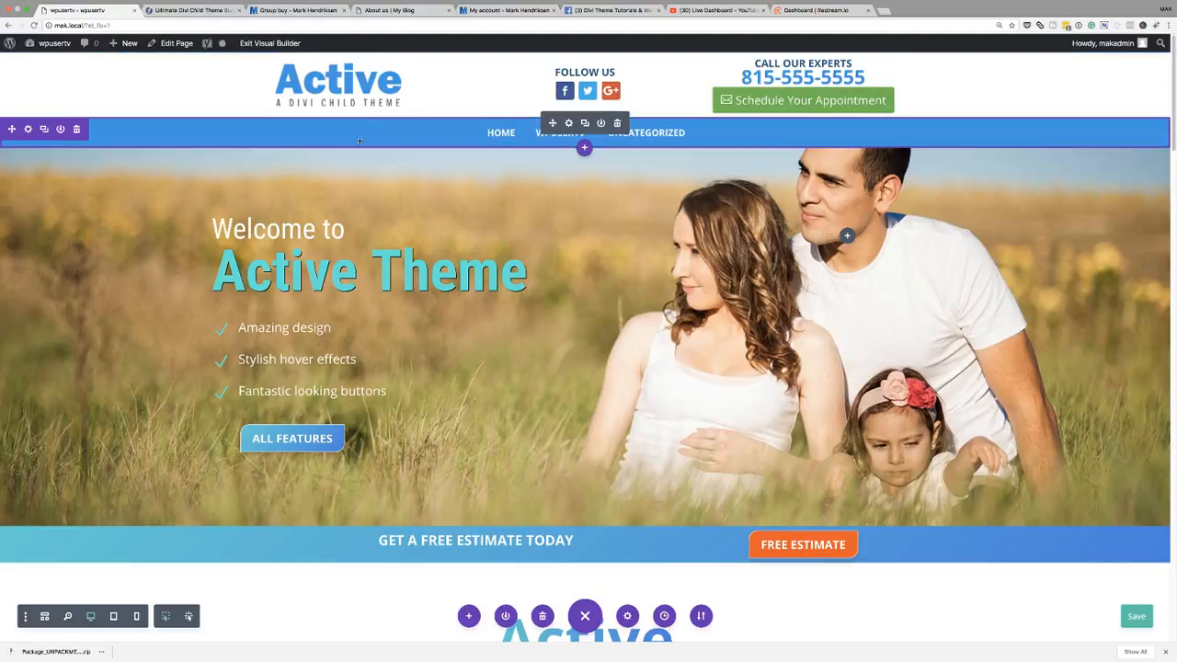
scroll(423, 450, down, 5)
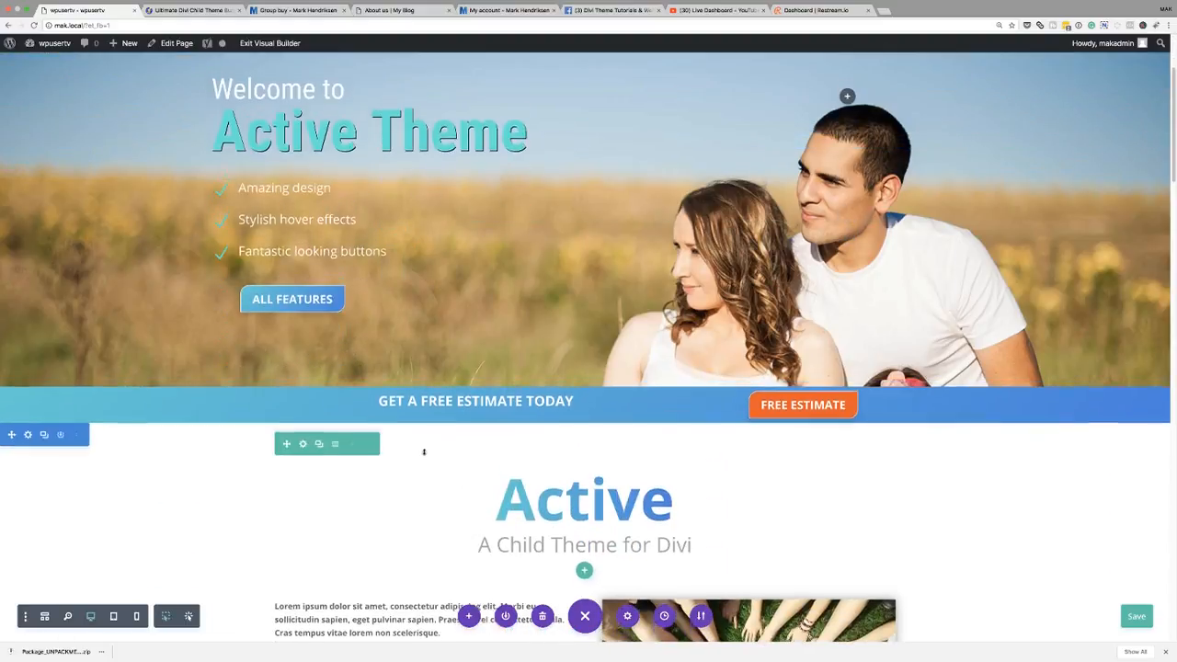
scroll(422, 449, down, 10)
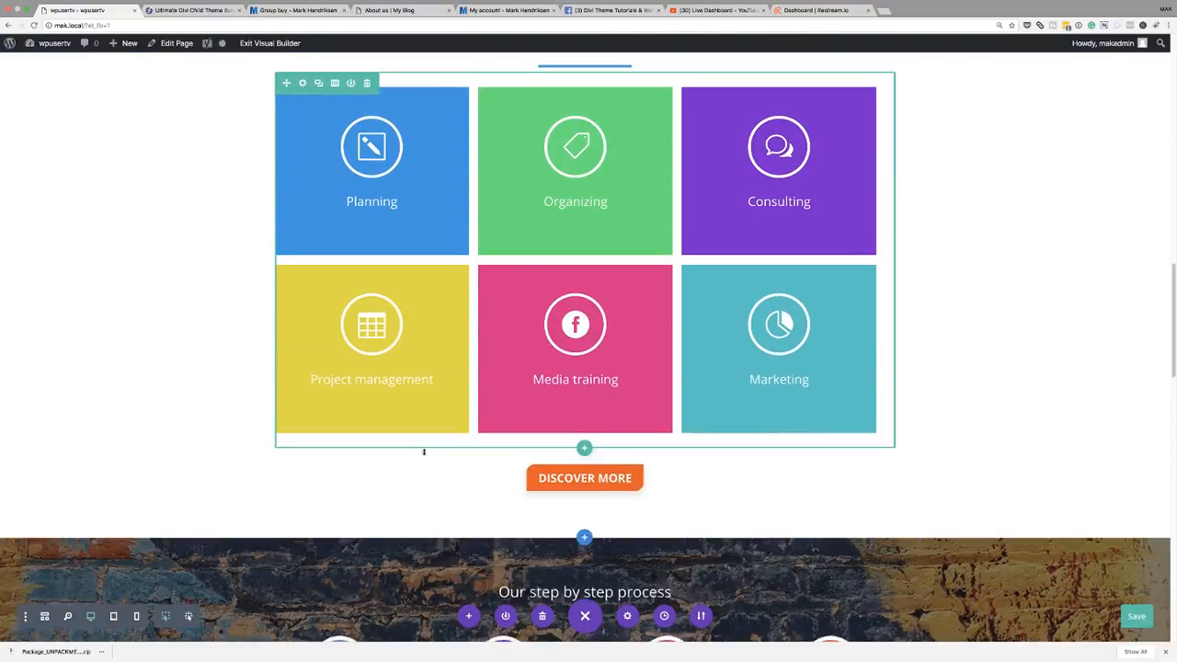
scroll(424, 451, down, 12)
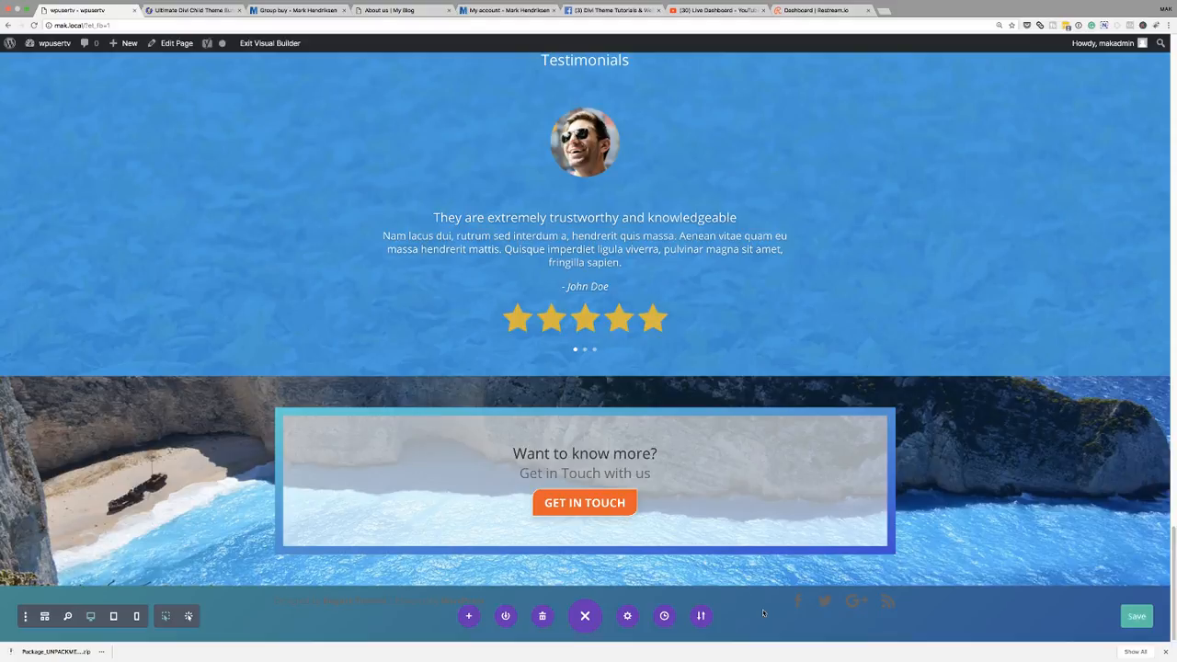
scroll(762, 612, up, 20)
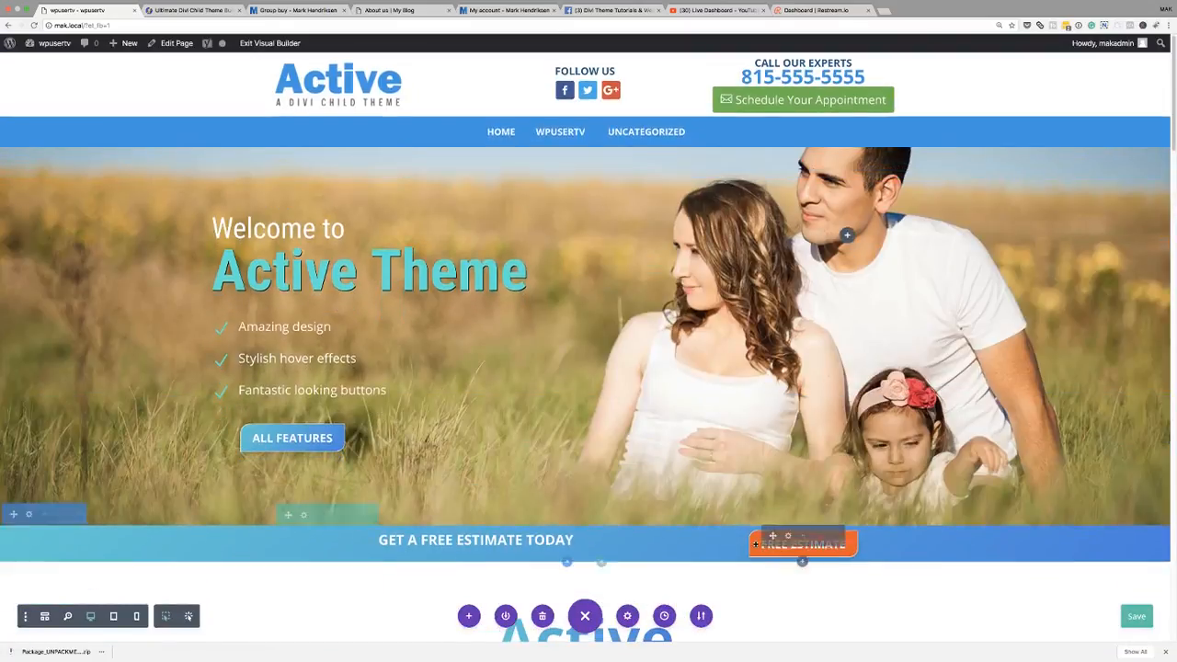
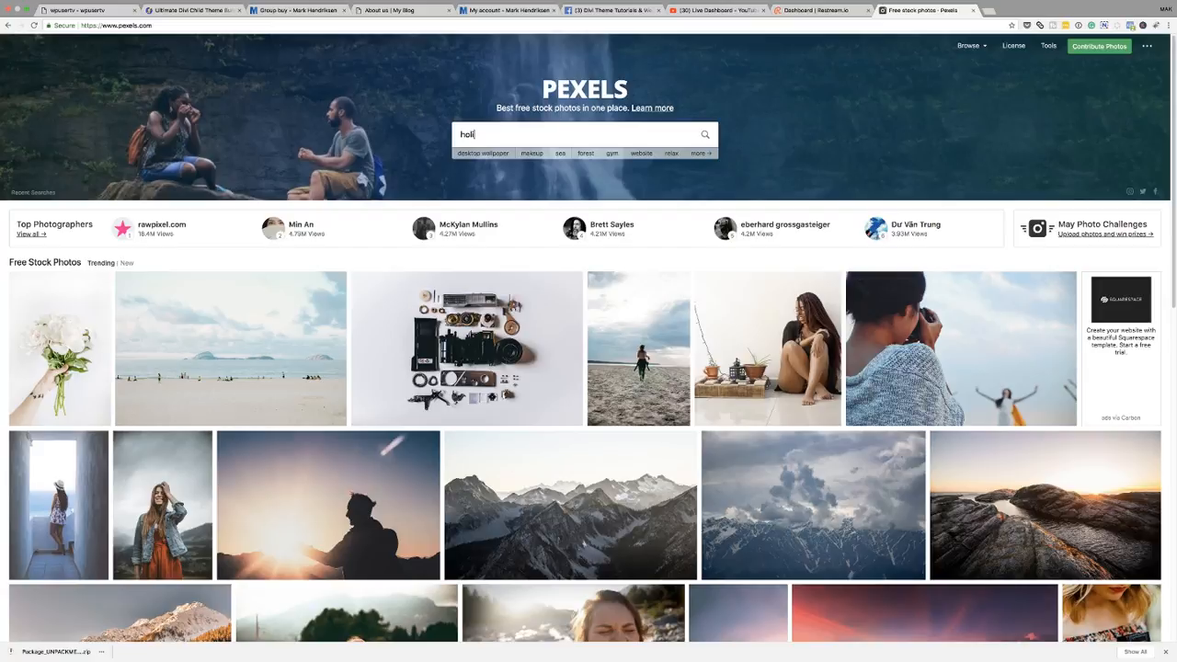
- Search Pexels for holiday photos and open the photo of two people sitting on seaside rocks
text(day)
key(Return)
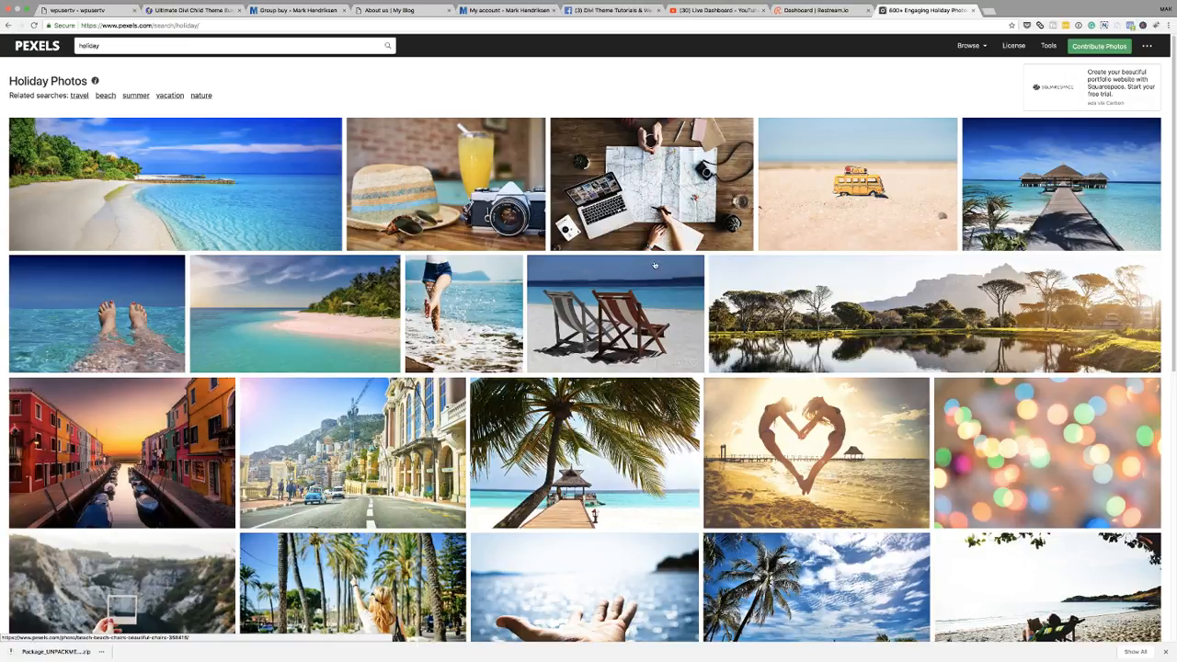
scroll(655, 266, down, 4)
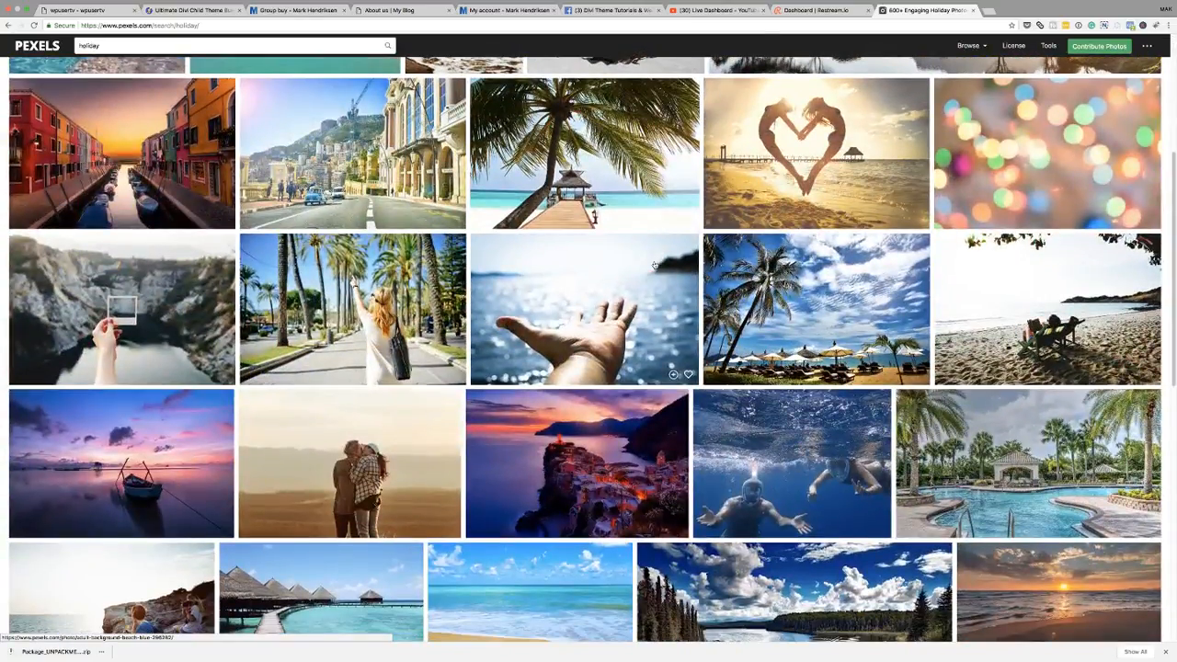
scroll(655, 266, down, 1)
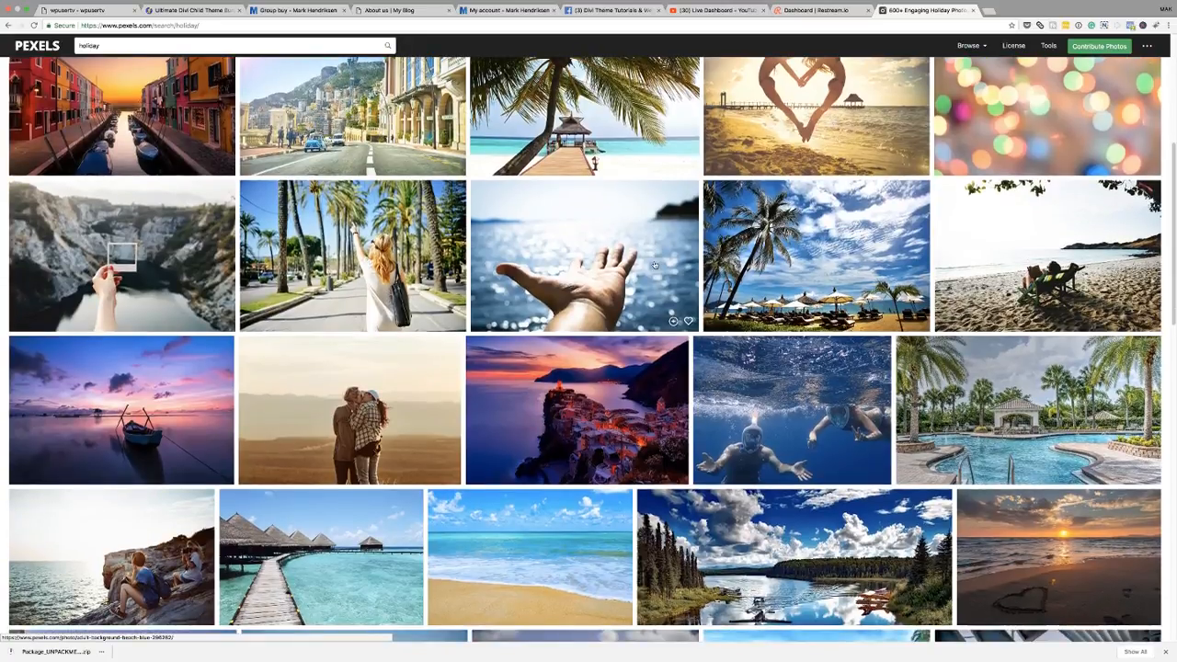
scroll(655, 266, down, 3)
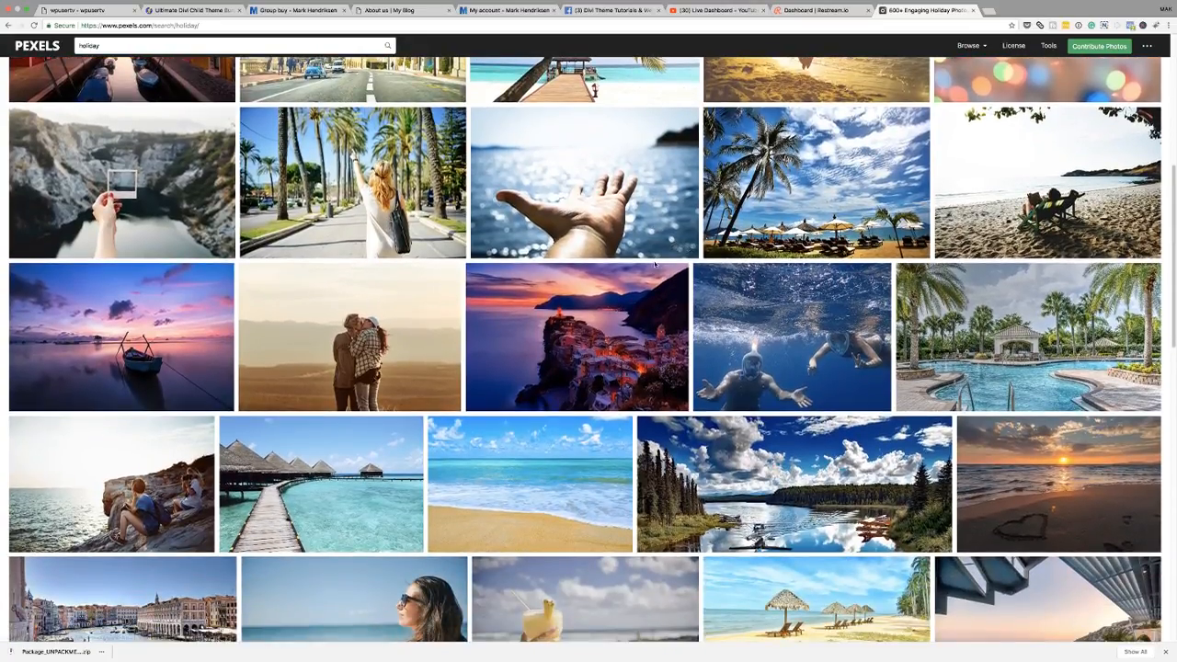
scroll(136, 215, down, 1)
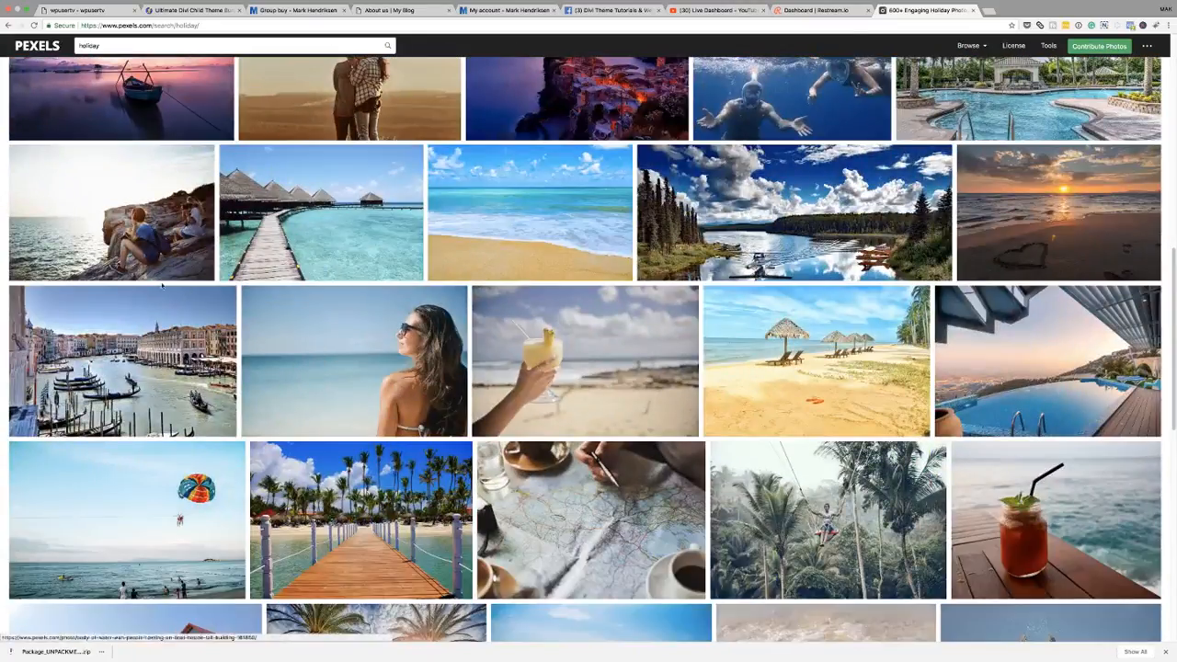
click(158, 218)
- Download the photo in Medium (1280 x 847) size
mouse_move(875, 137)
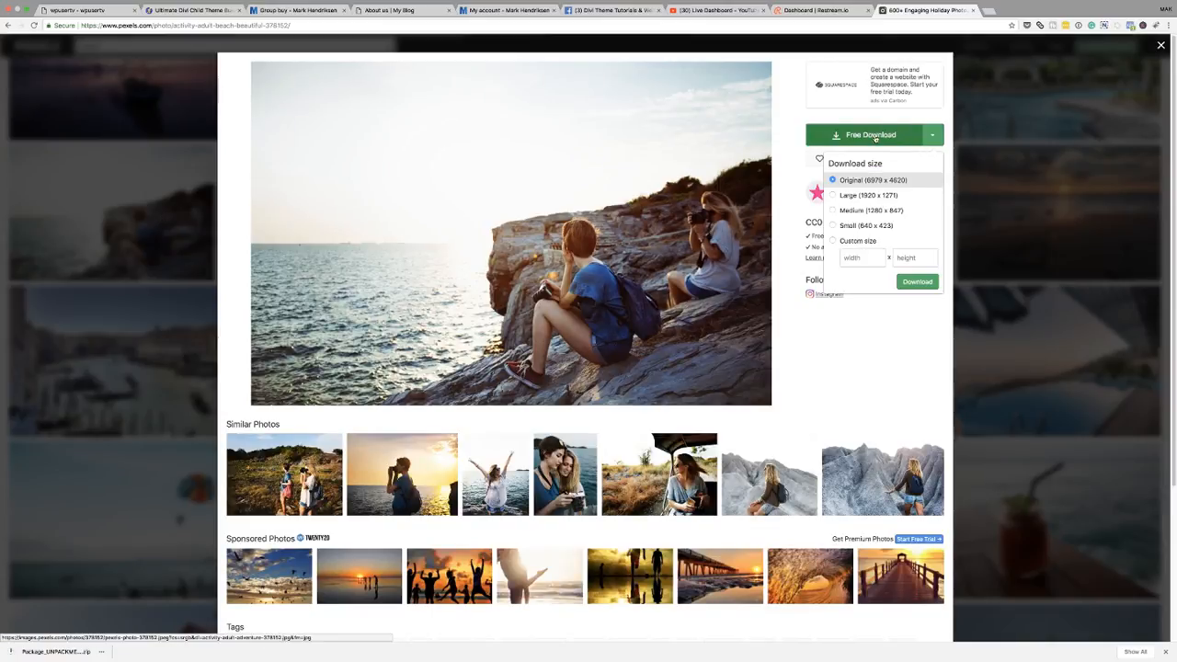
click(933, 135)
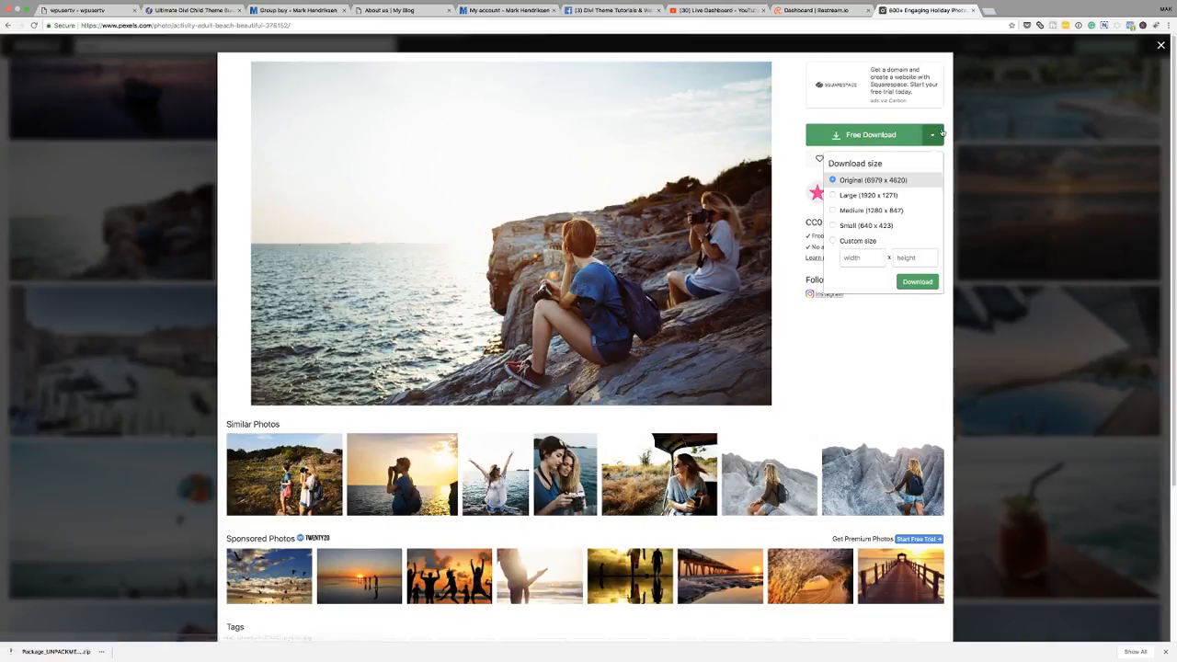
click(910, 211)
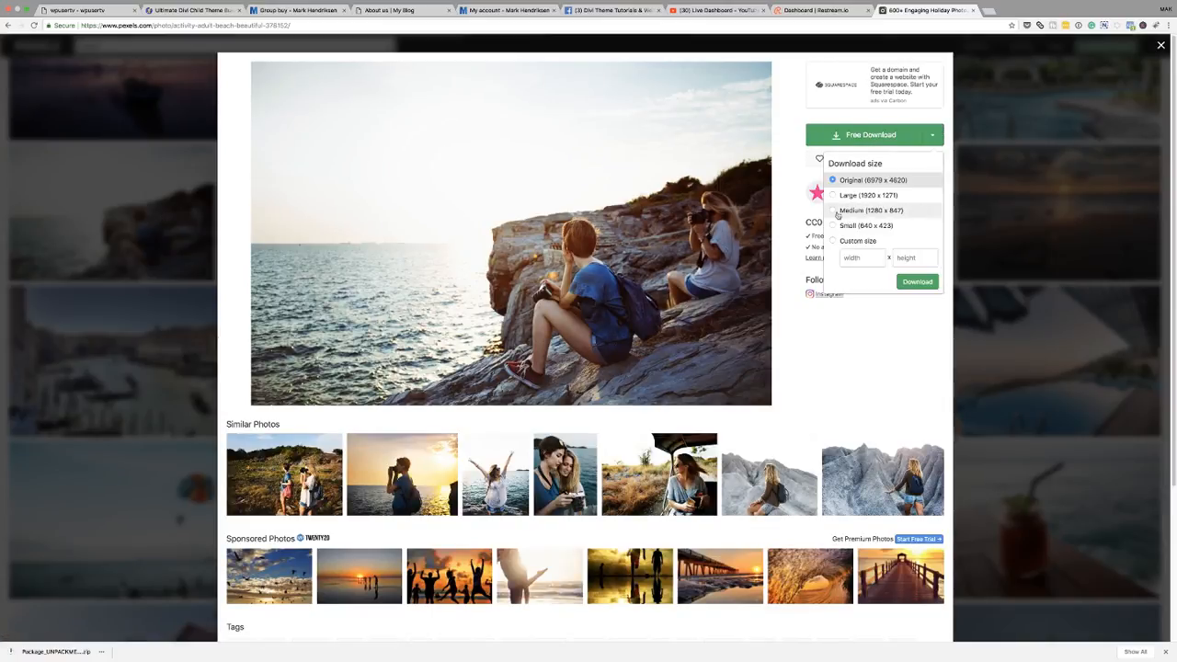
click(927, 284)
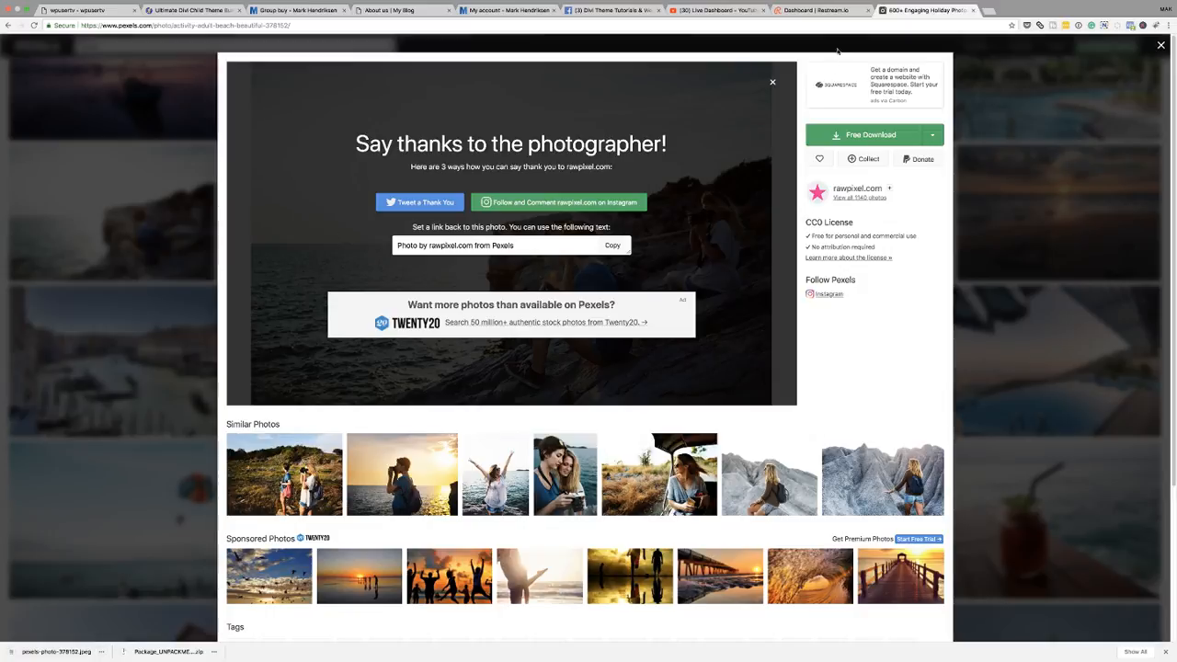
- Return to the front page in the Visual Builder, open the hero section's settings and remove its background image
click(96, 13)
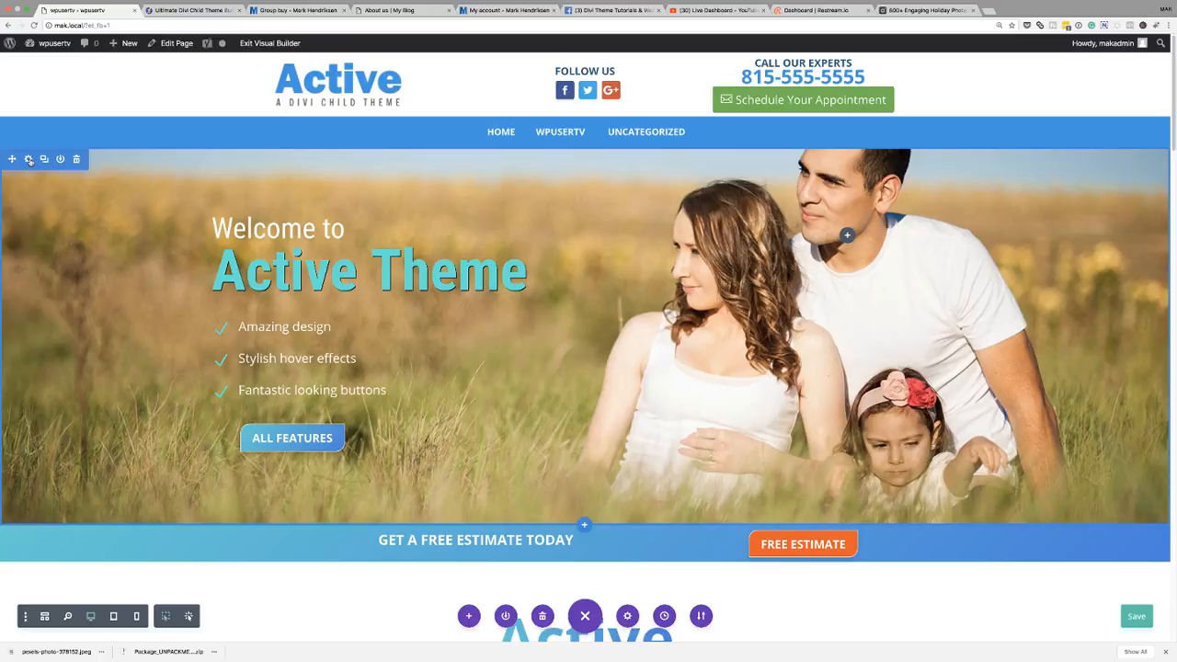
click(28, 159)
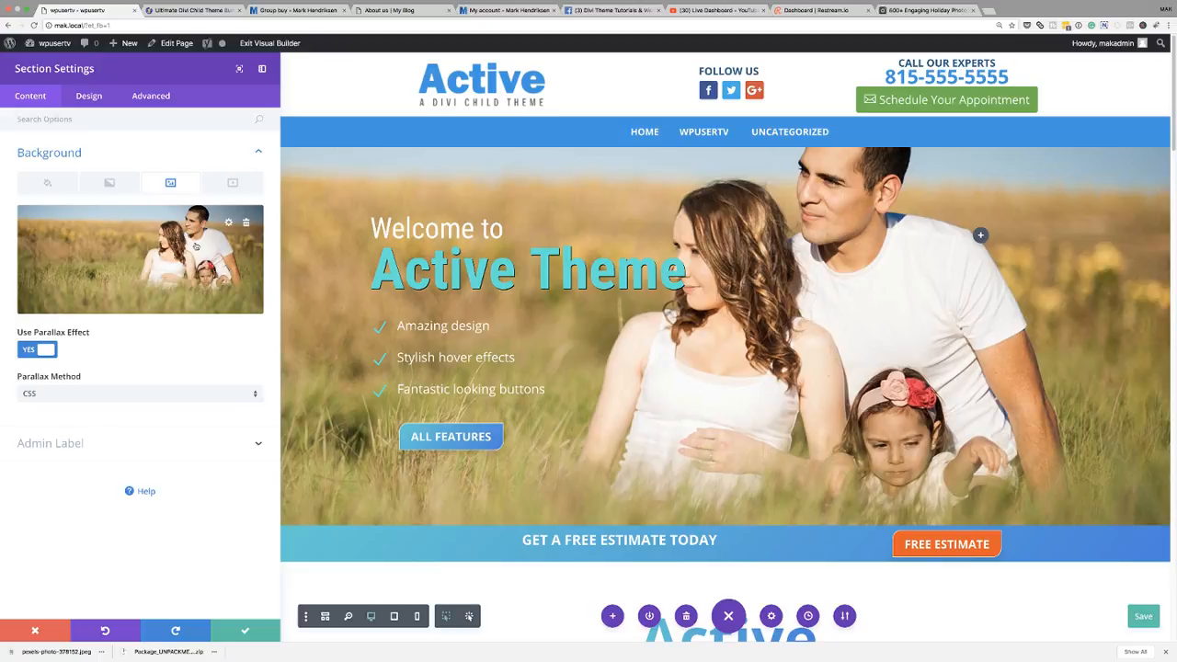
click(246, 223)
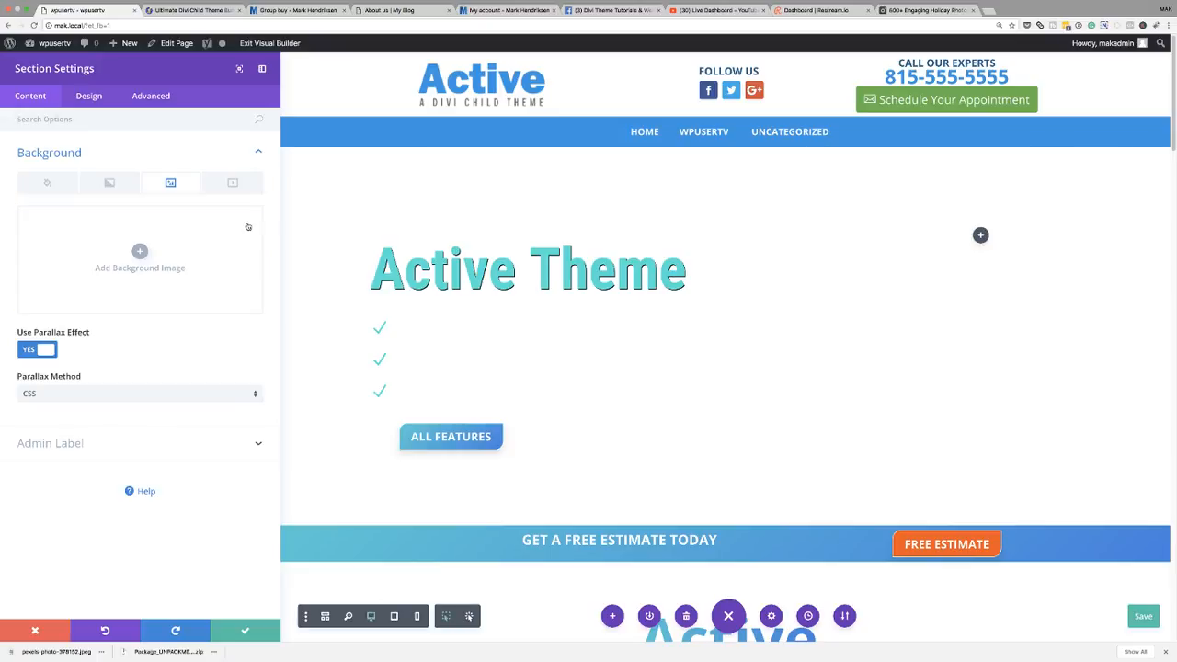
- Upload pexels-photo-378152.jpeg from Downloads and set it as the hero section's background image
click(141, 255)
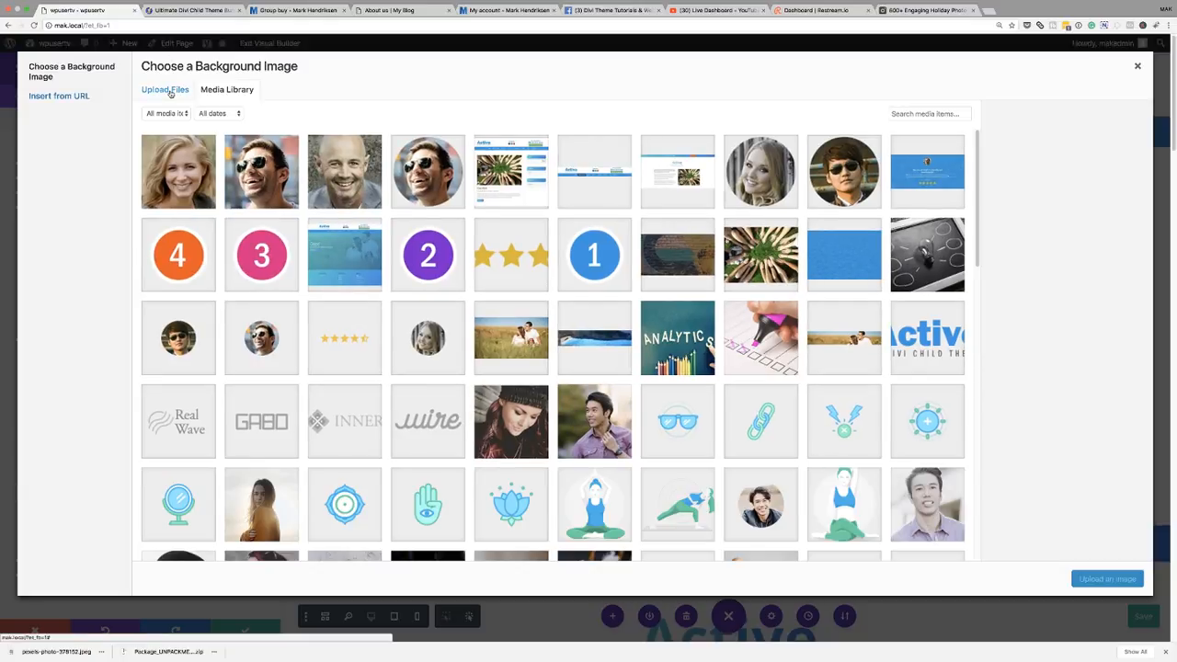
click(168, 90)
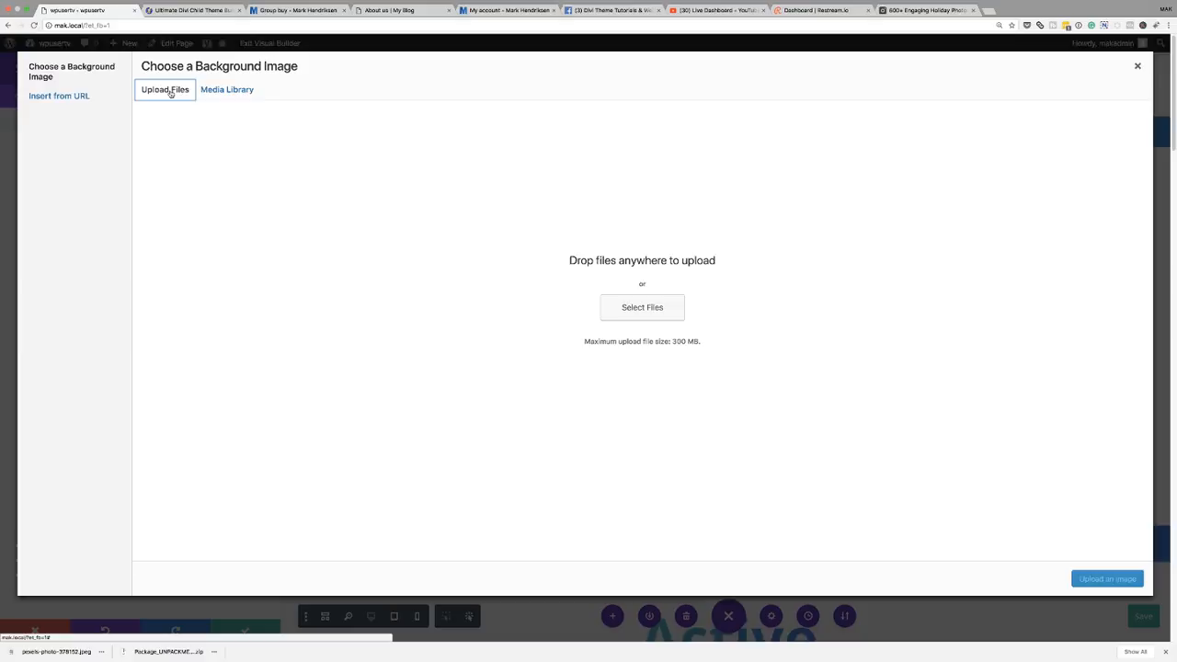
click(643, 308)
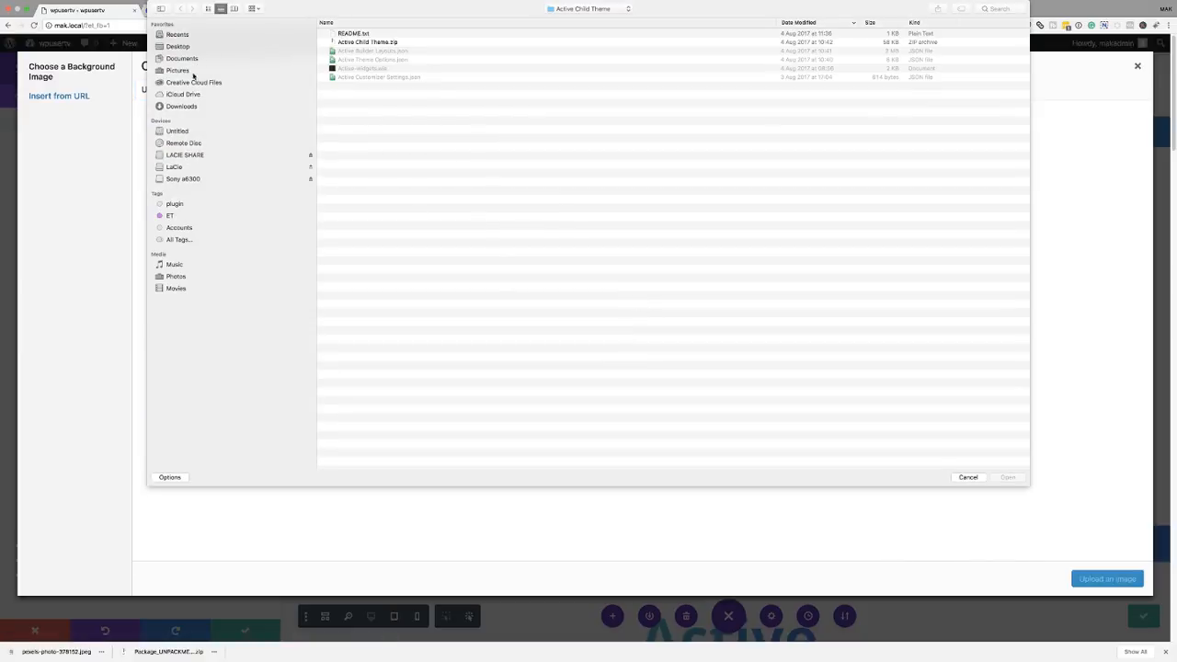
click(192, 107)
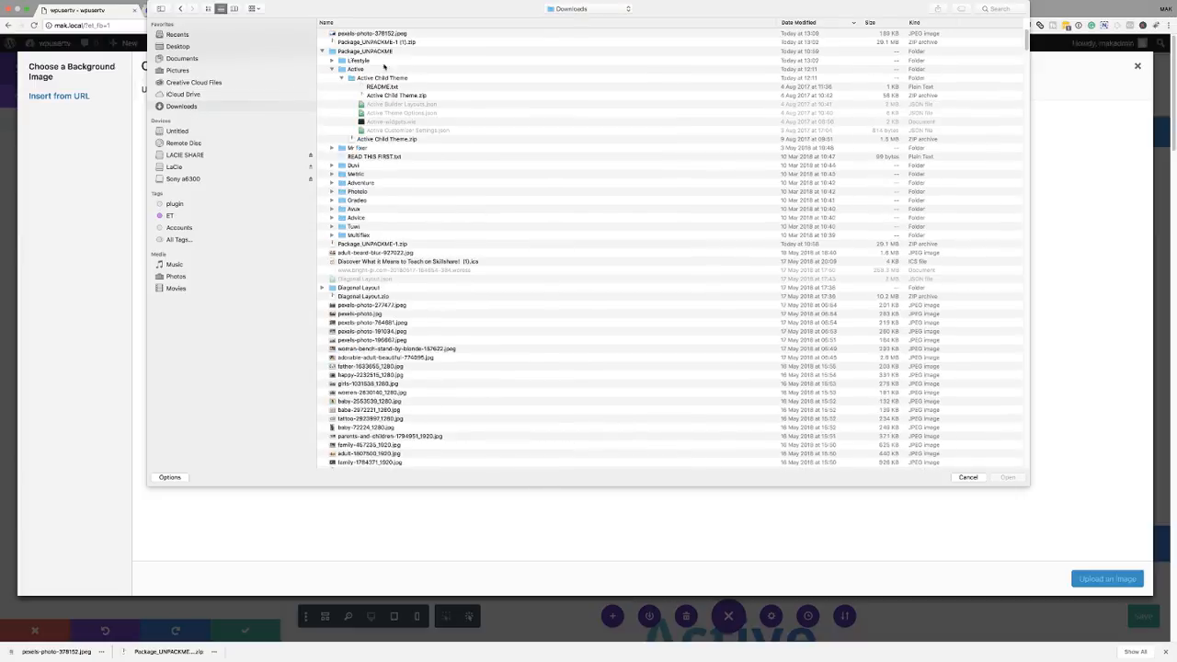
double_click(400, 34)
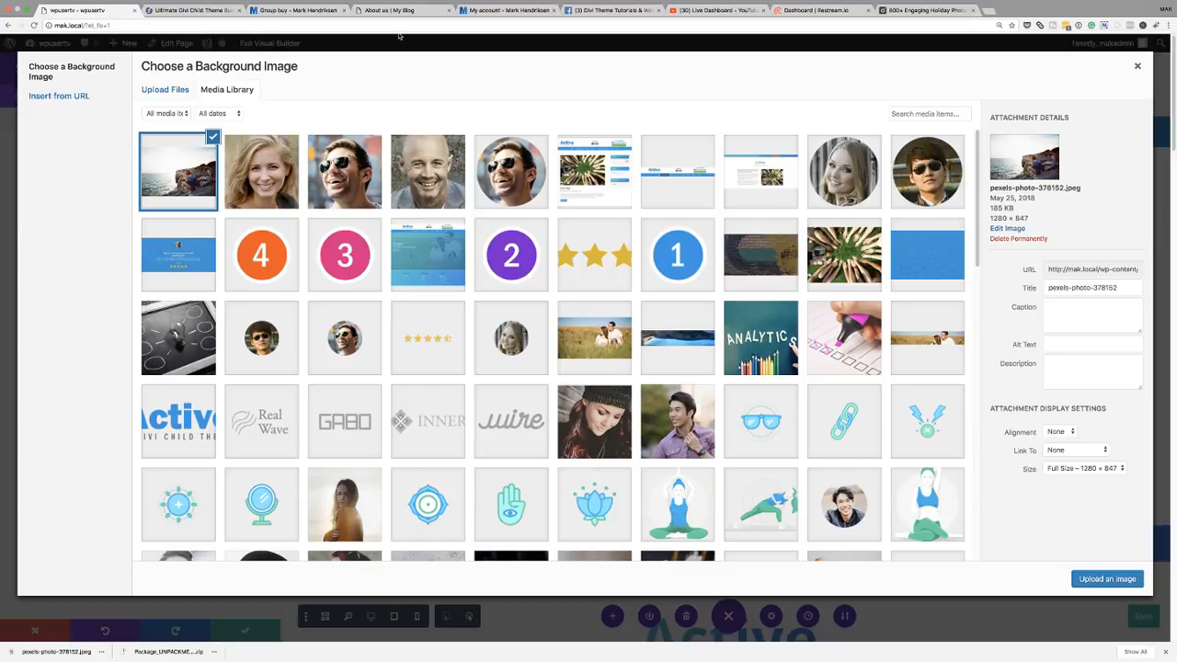
click(1122, 582)
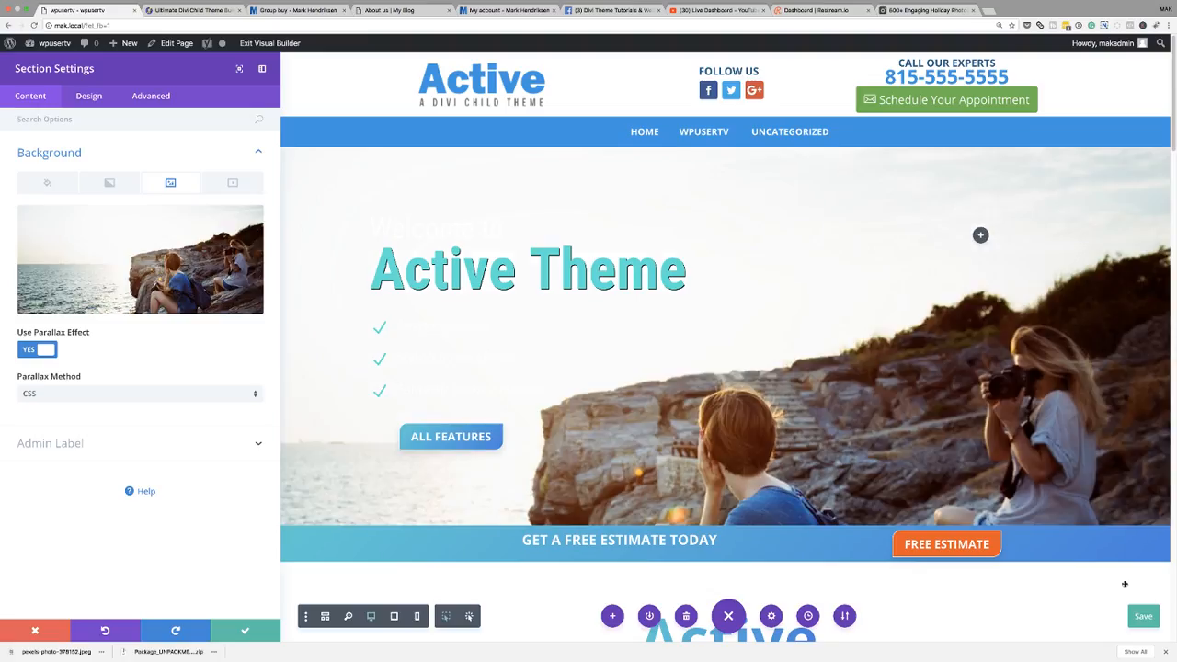
- Turn off the parallax effect for the hero section's background image
scroll(952, 413, down, 2)
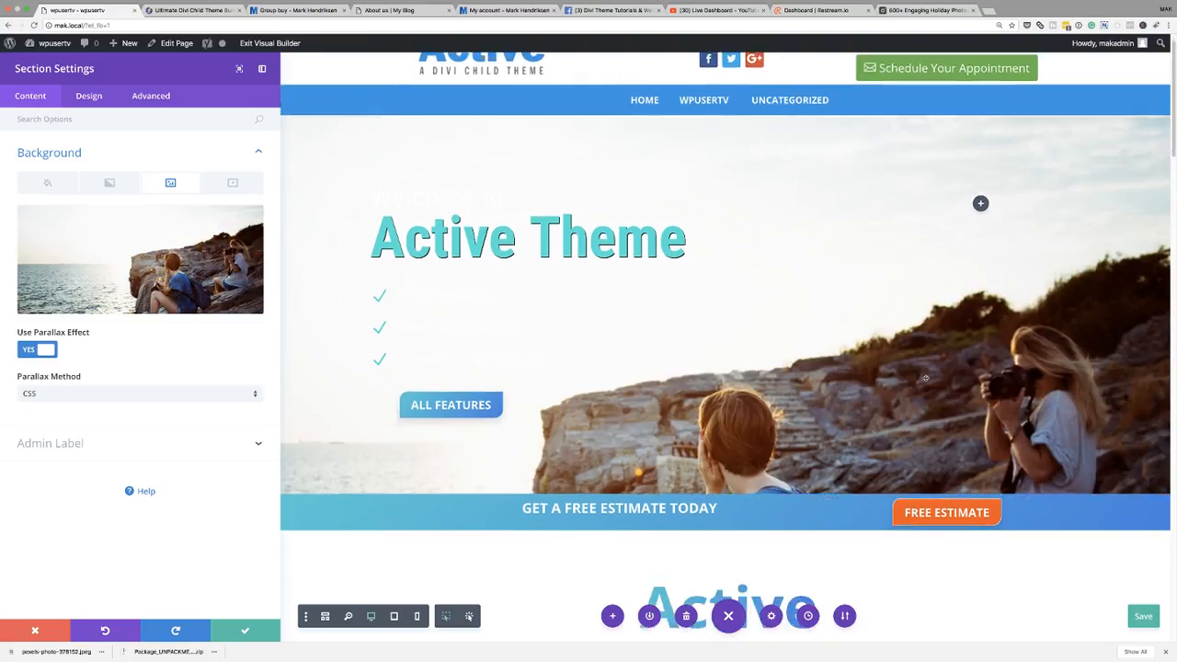
scroll(927, 381, up, 3)
scroll(927, 381, down, 1)
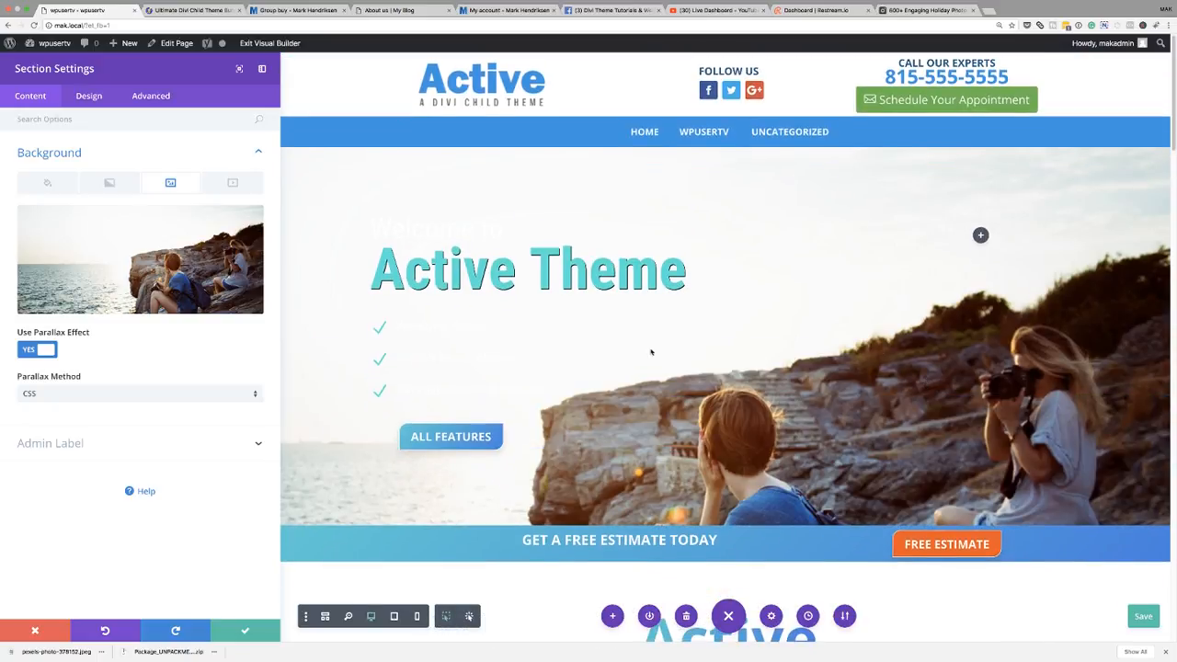
click(28, 350)
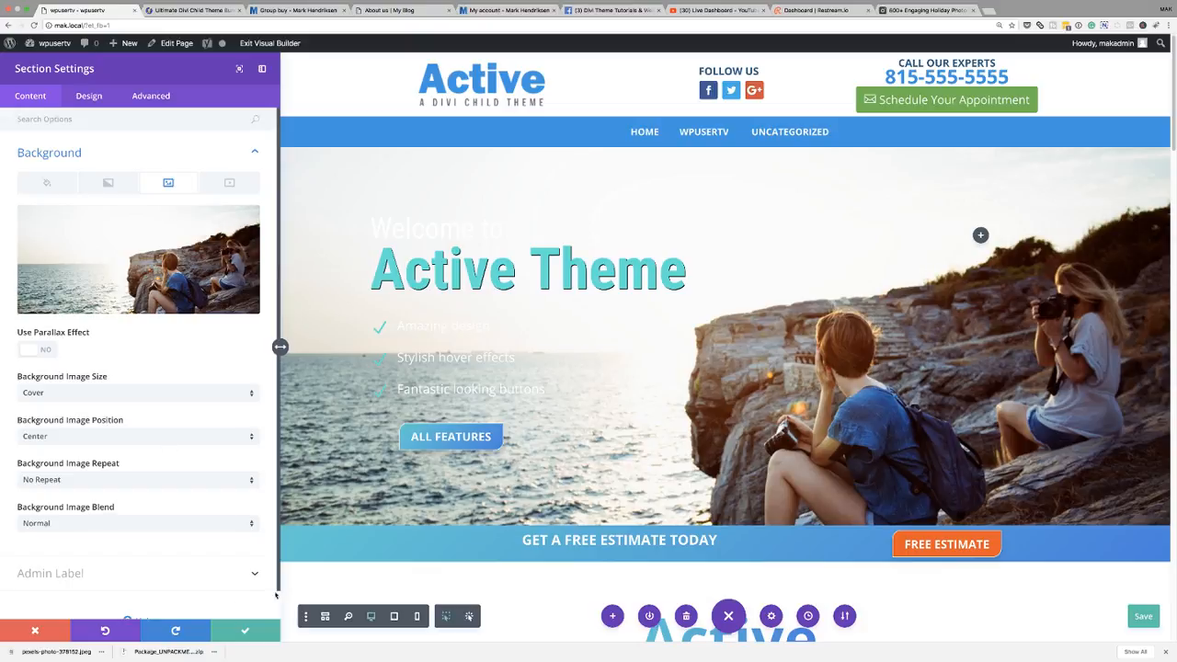
- Add a background gradient to the hero section running from black to white
drag(281, 347, 229, 347)
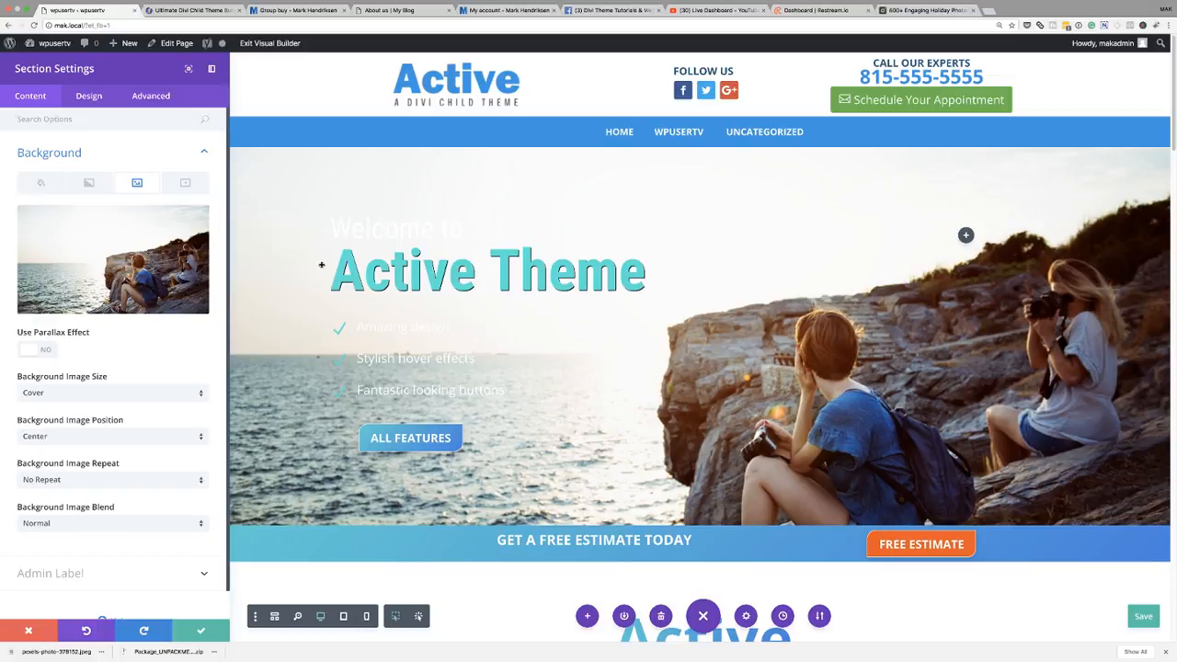
click(89, 184)
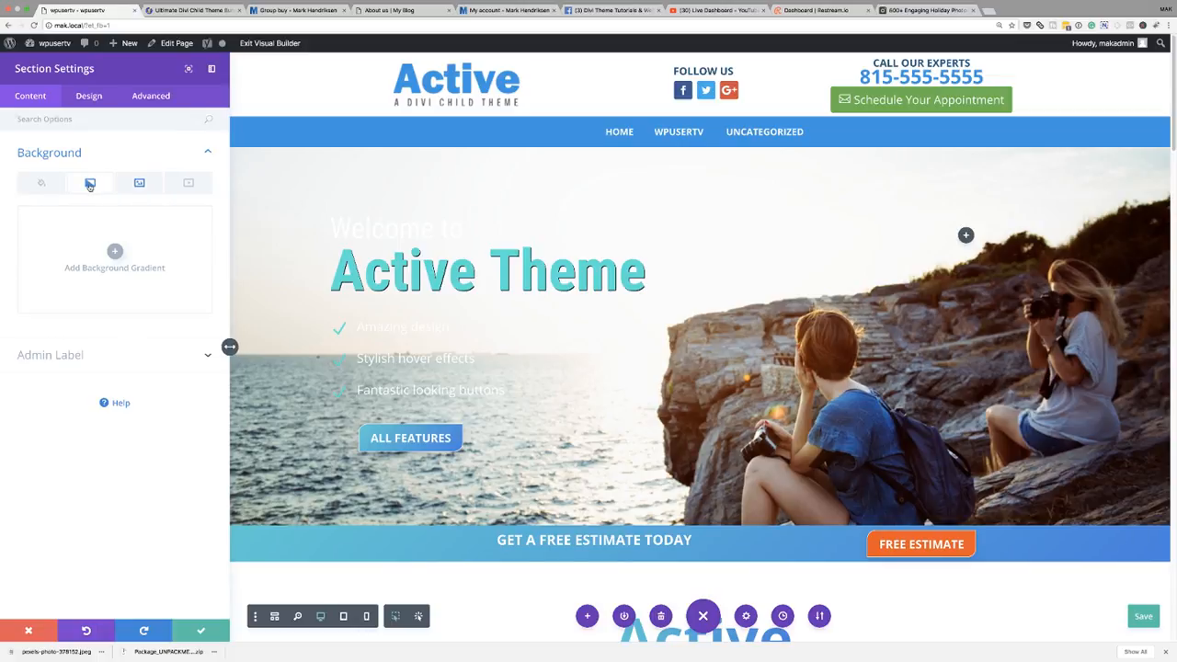
click(115, 252)
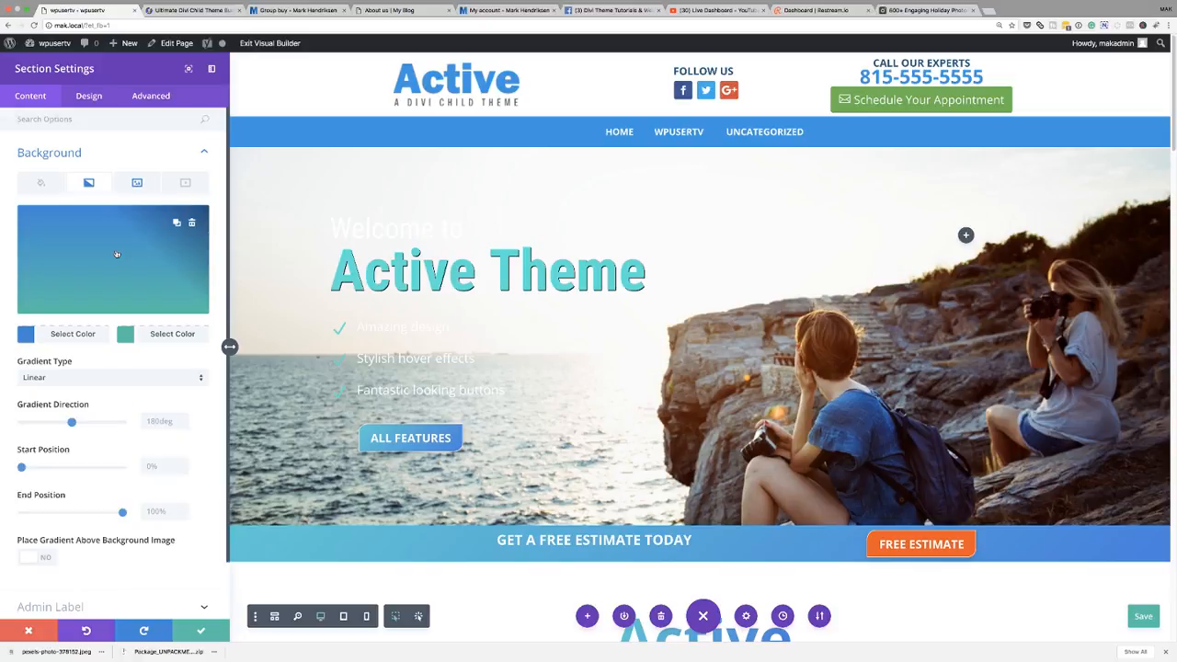
click(25, 336)
click(32, 315)
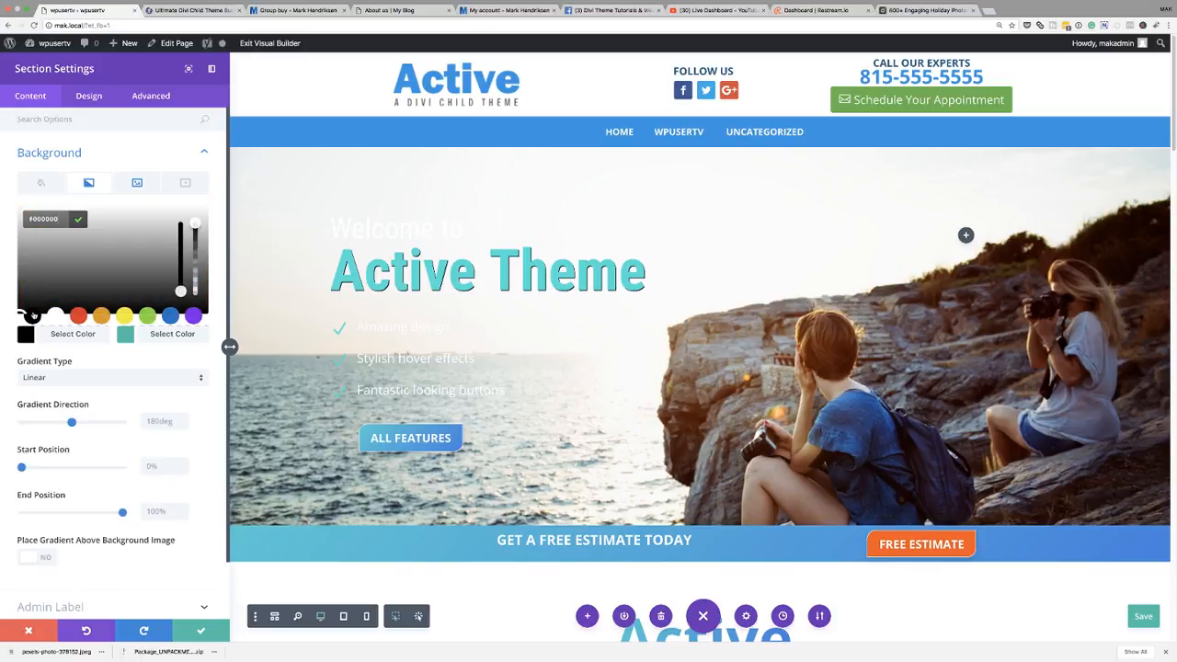
click(124, 339)
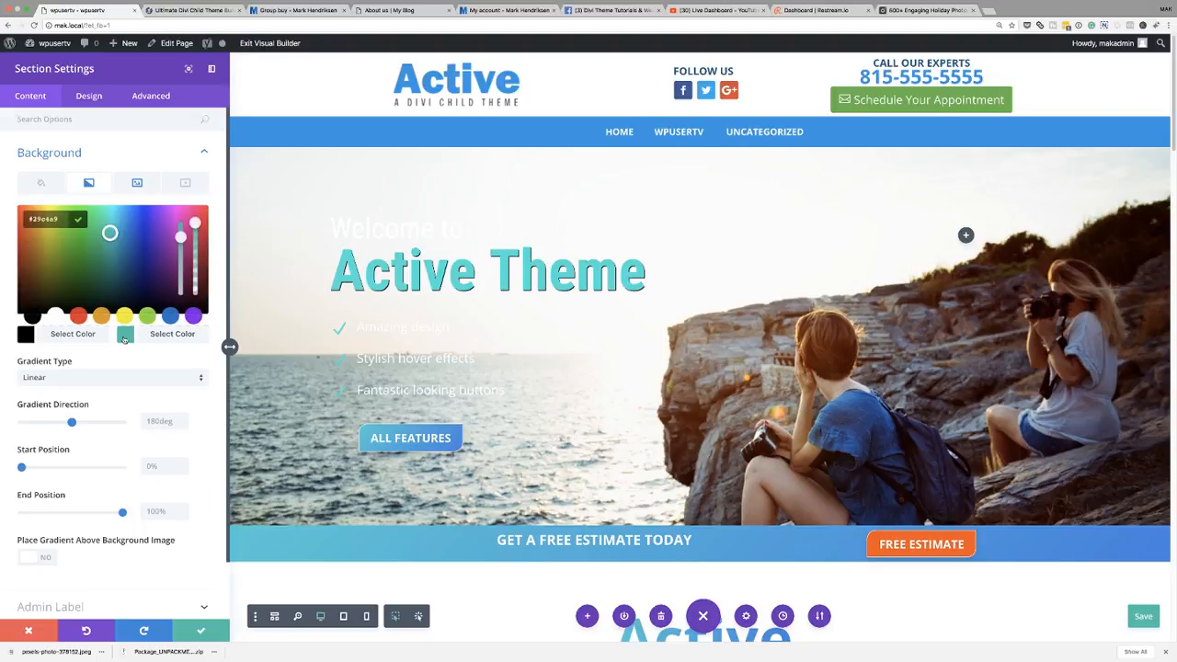
click(56, 318)
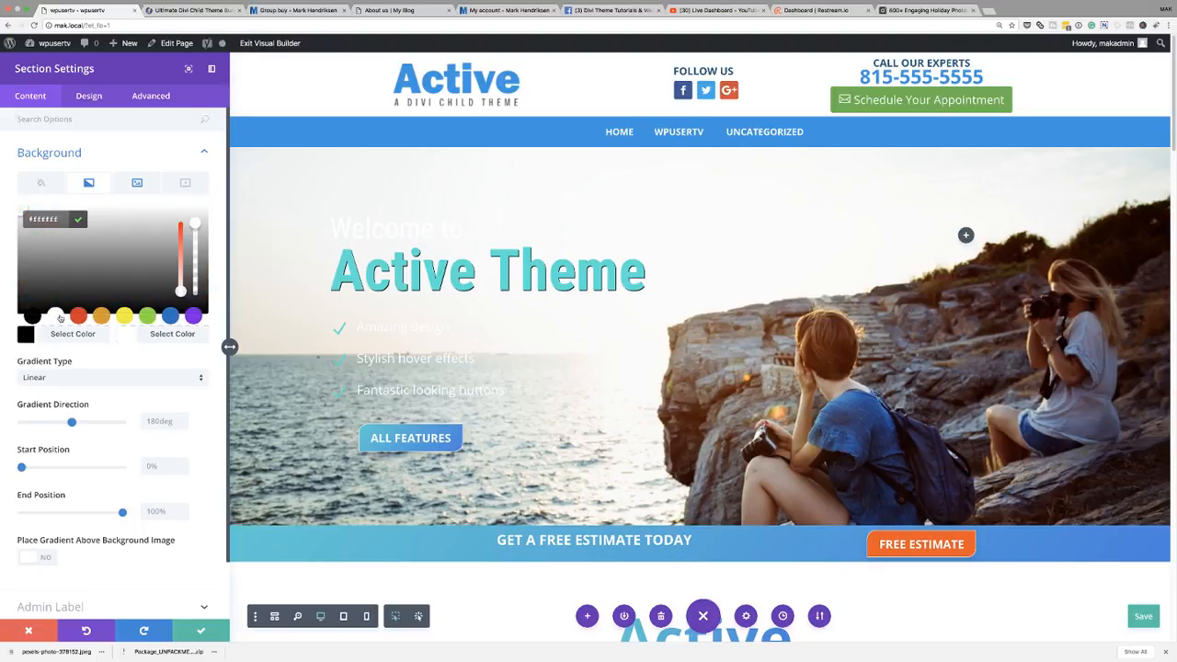
- Set the background image blend to Multiply and save the page
click(138, 183)
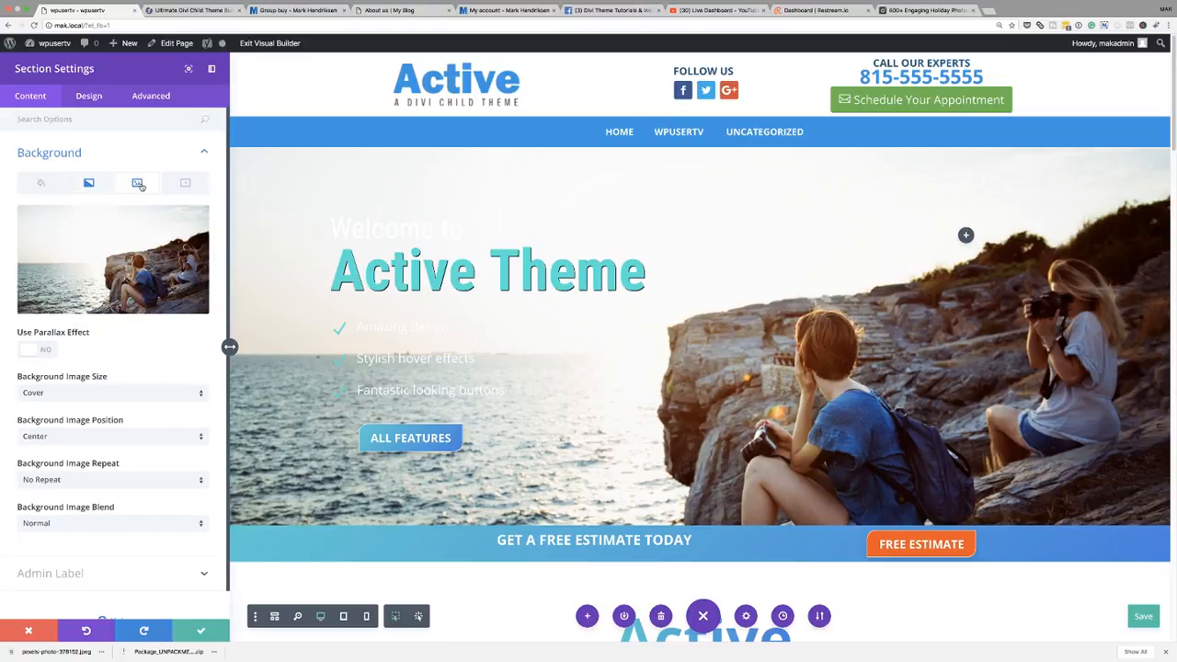
click(106, 524)
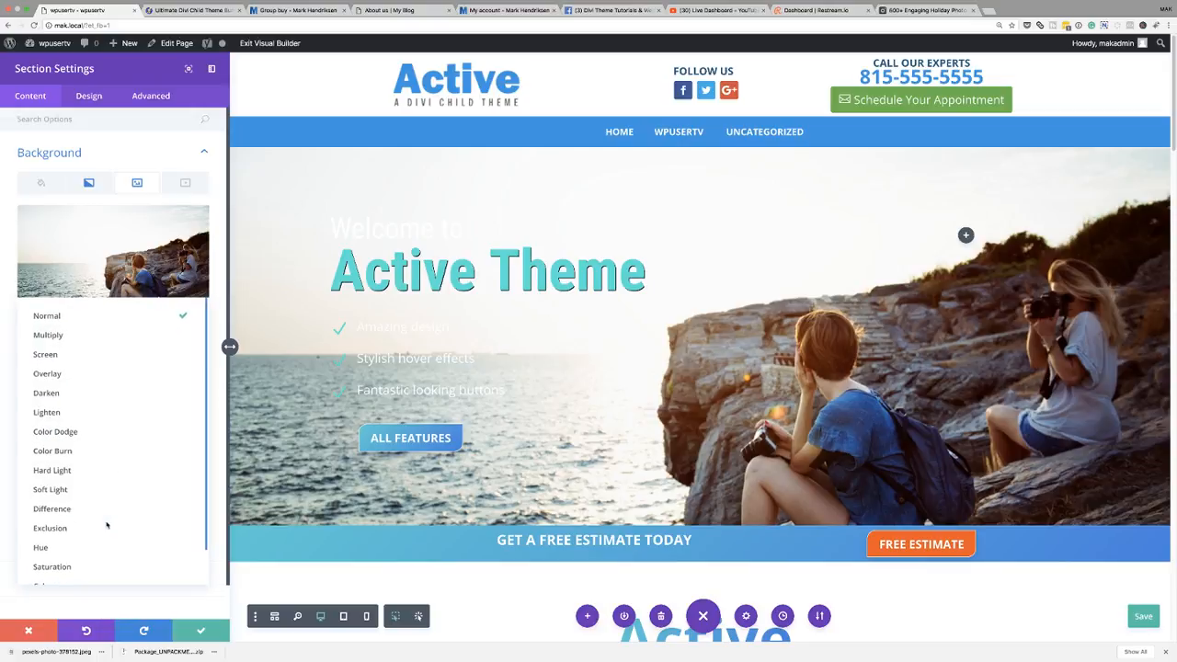
click(111, 337)
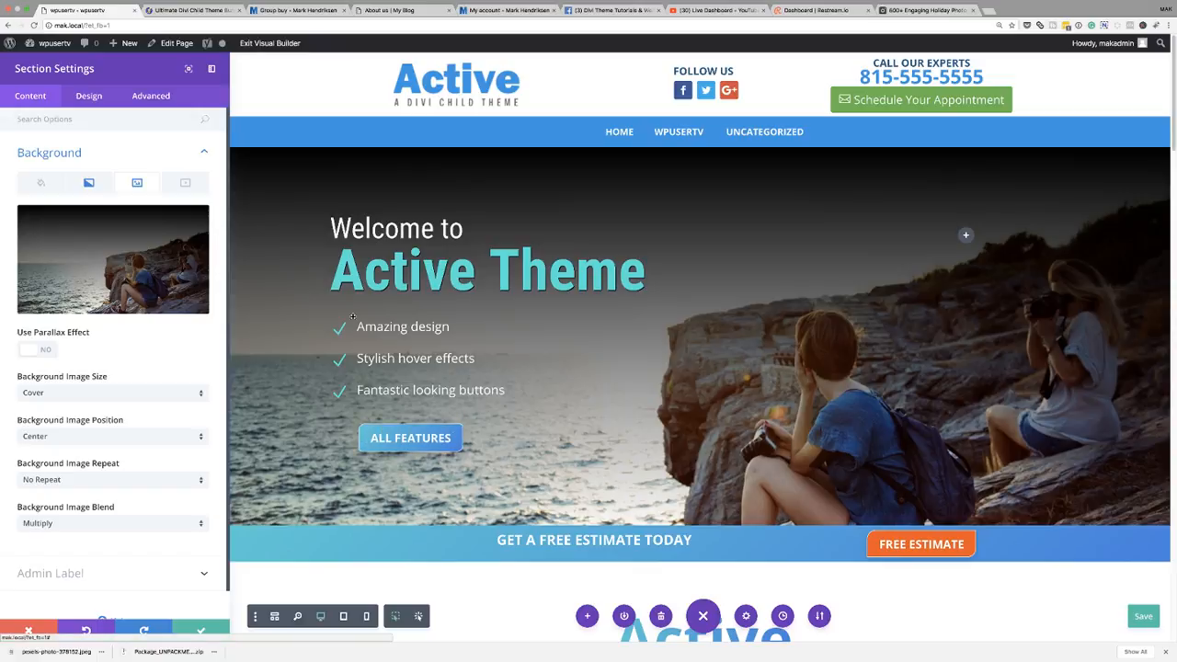
key(ctrl+s)
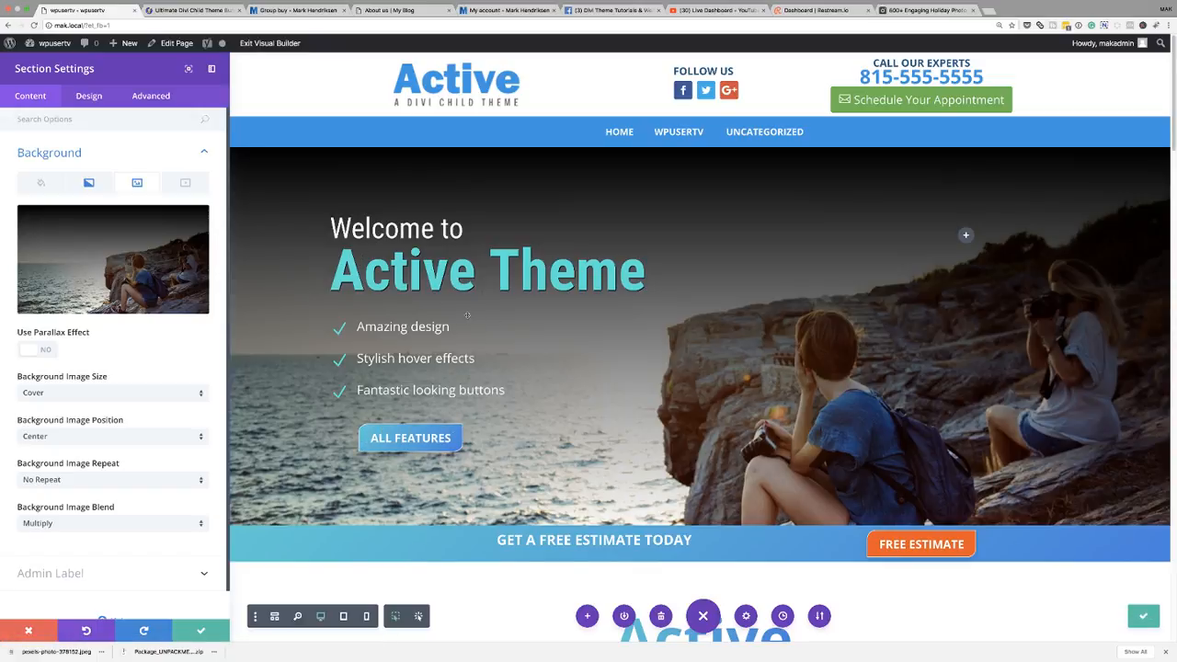
- Set the gradient direction to 74deg and confirm the section settings
click(91, 184)
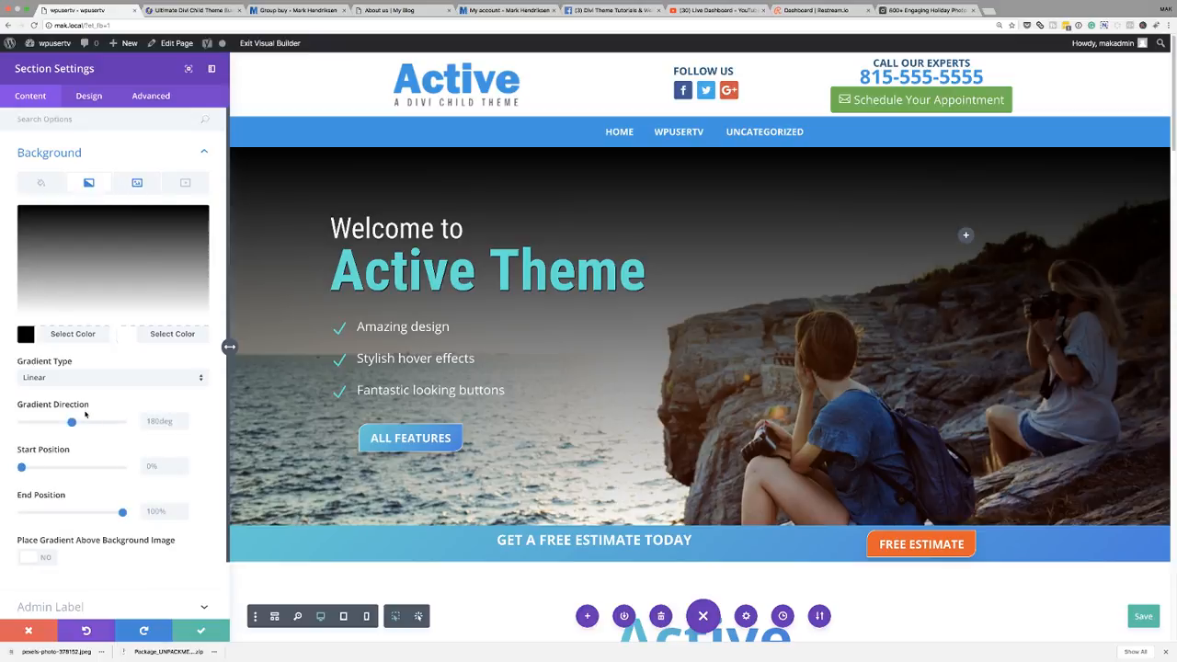
drag(73, 424, 41, 427)
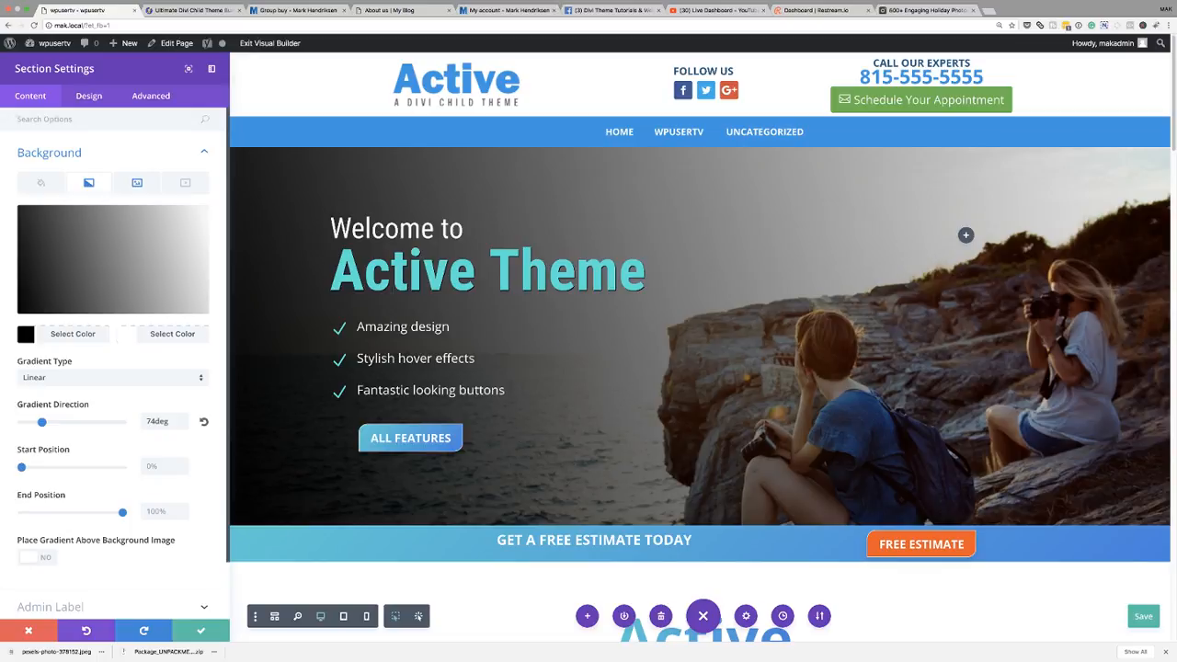
click(199, 631)
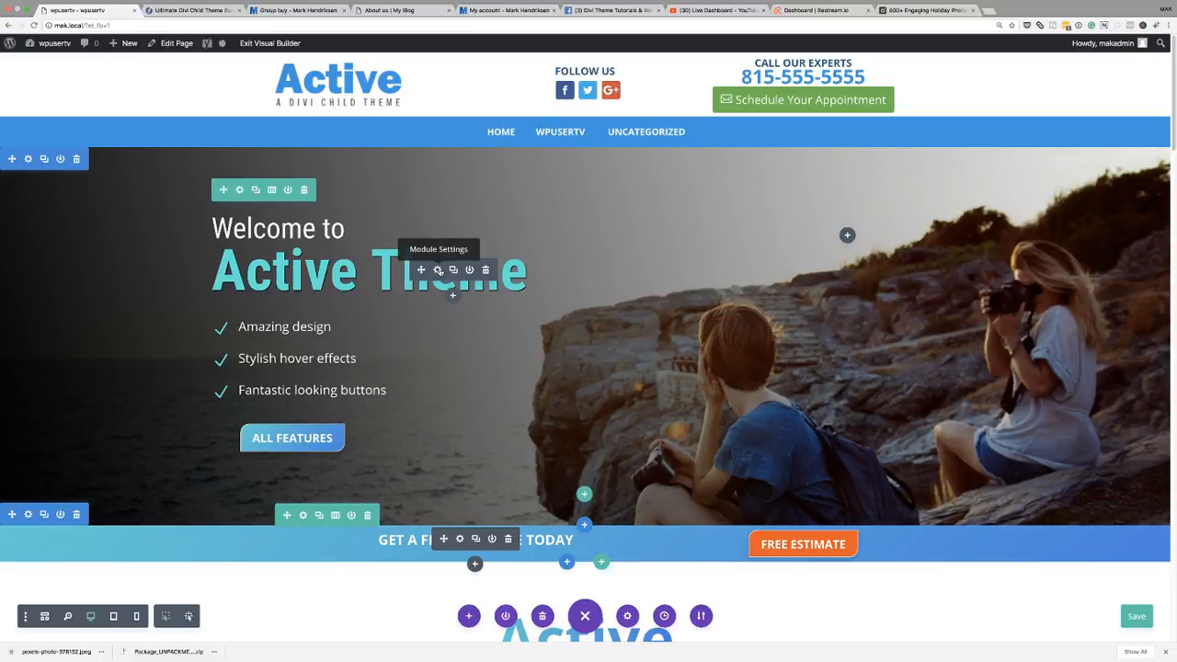
- Change the "Active Theme" heading's text font to Poppins and its text color to white, then confirm the module settings
click(438, 270)
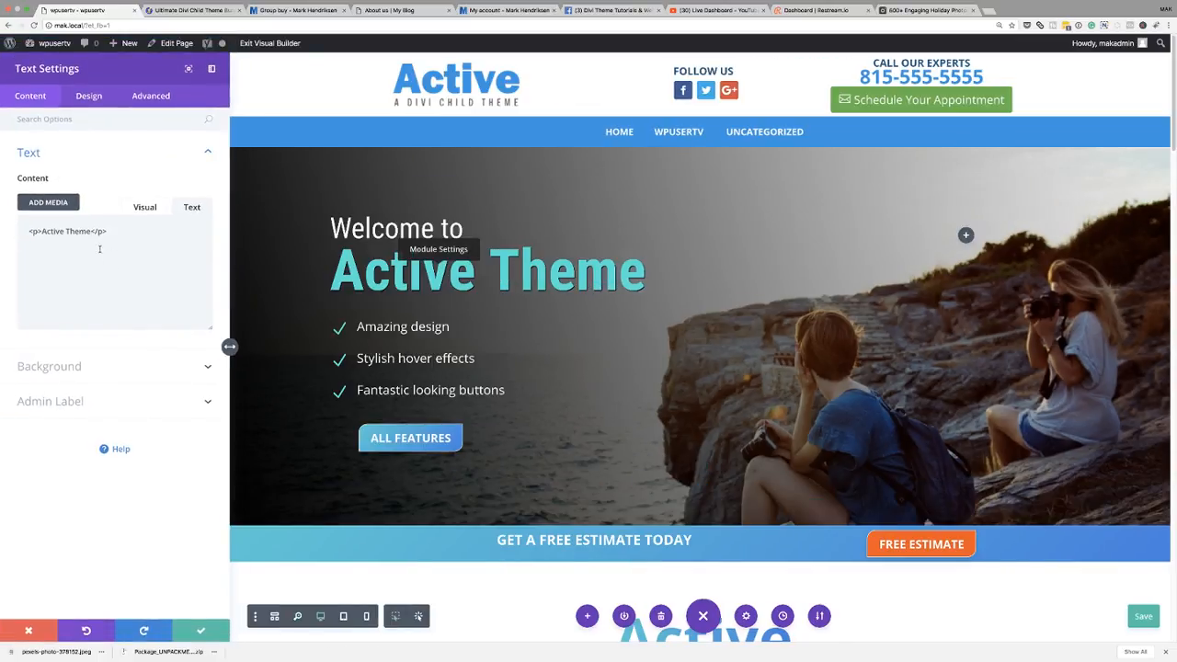
click(90, 97)
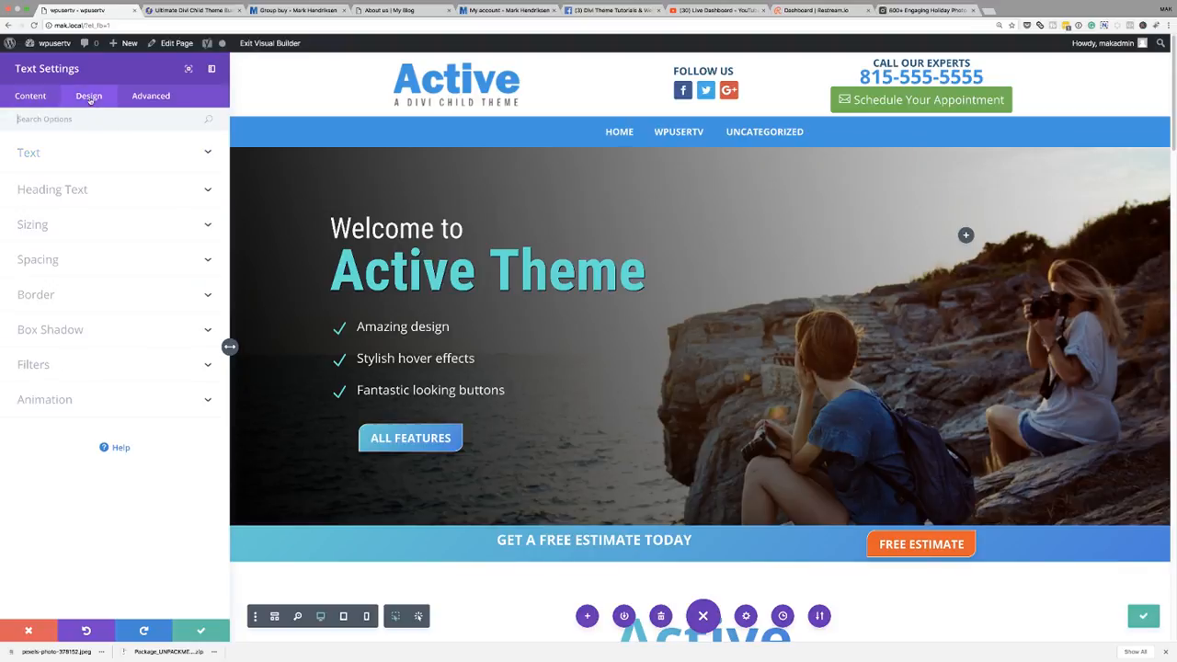
click(37, 152)
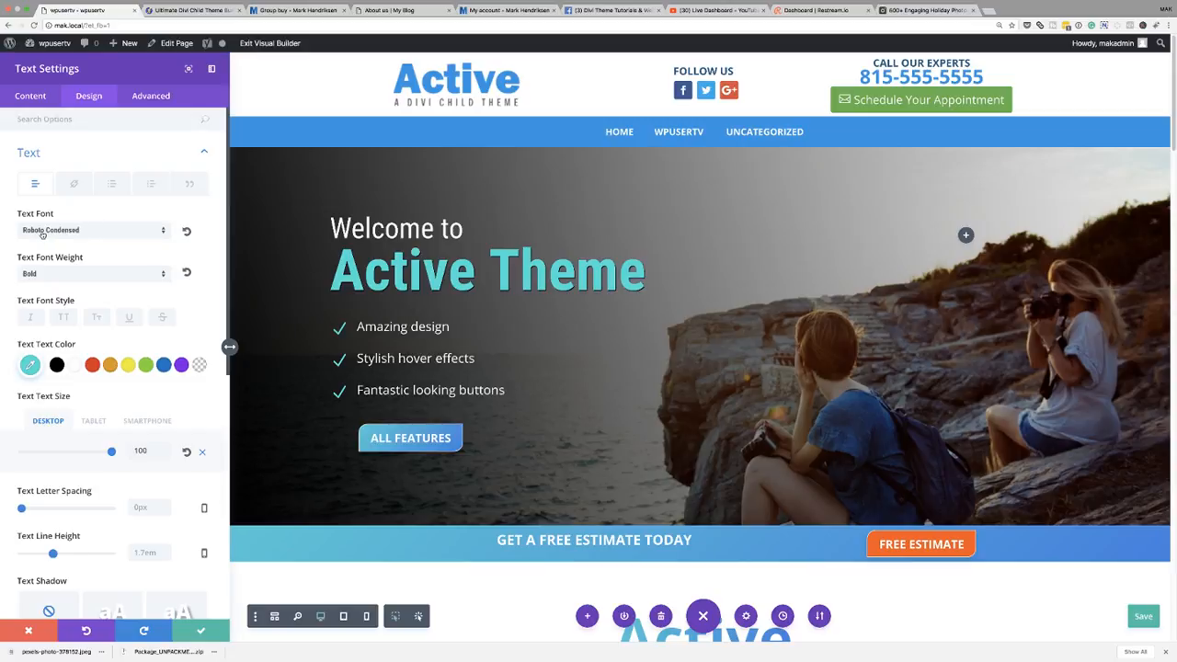
click(104, 231)
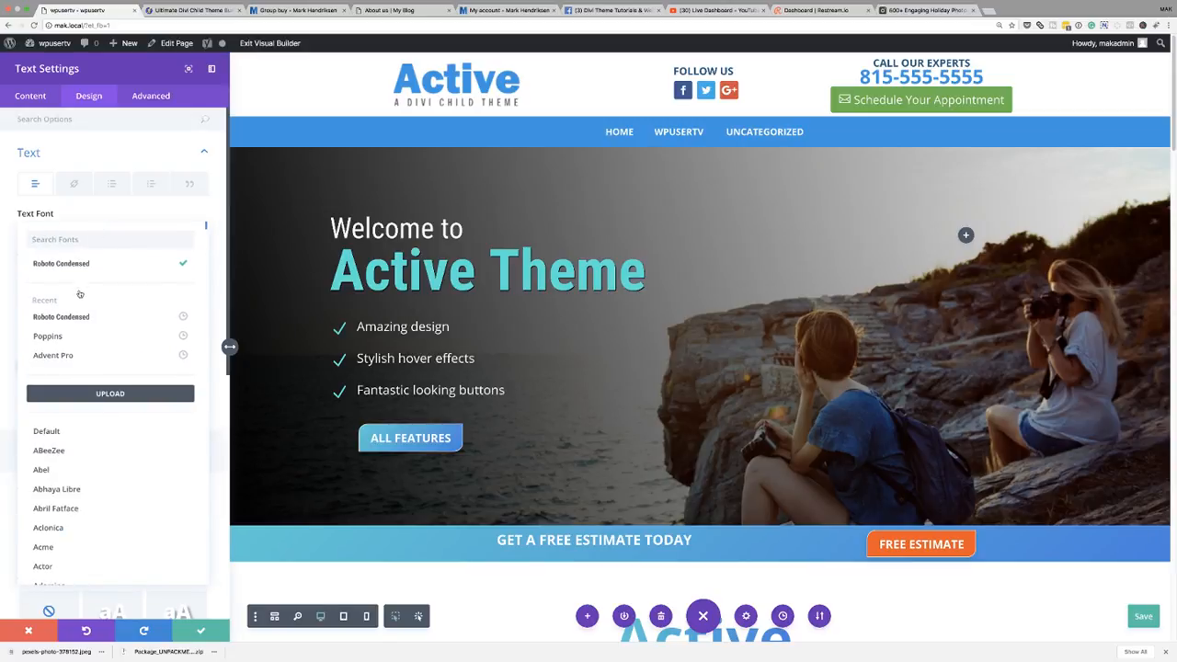
click(65, 339)
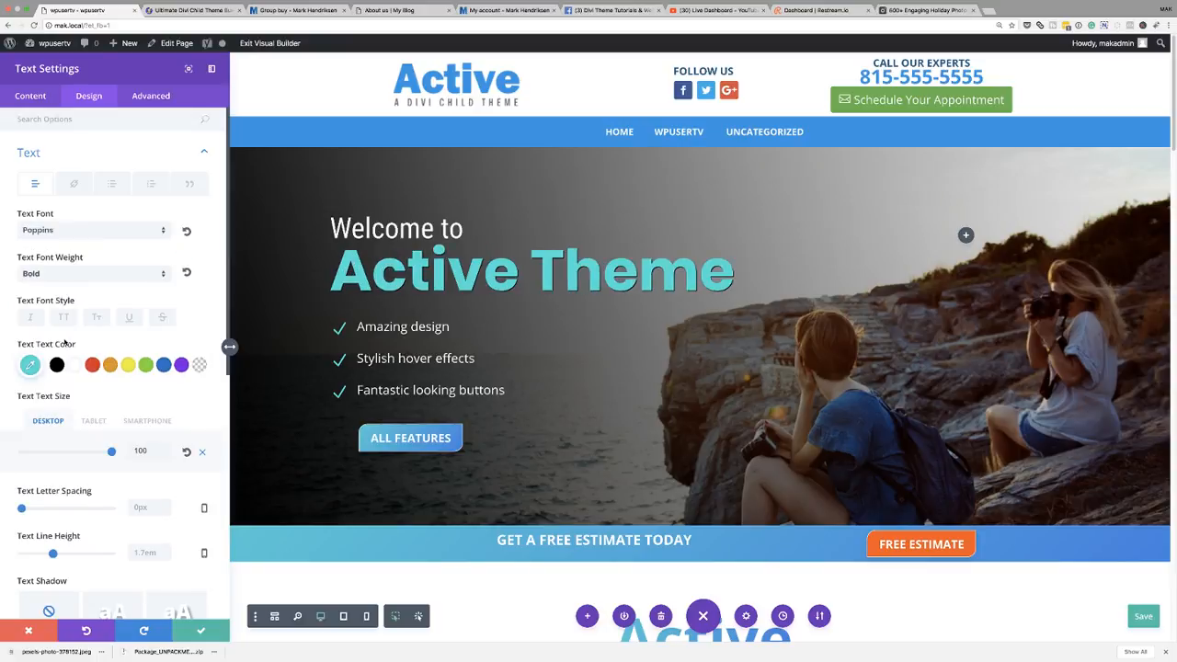
click(75, 365)
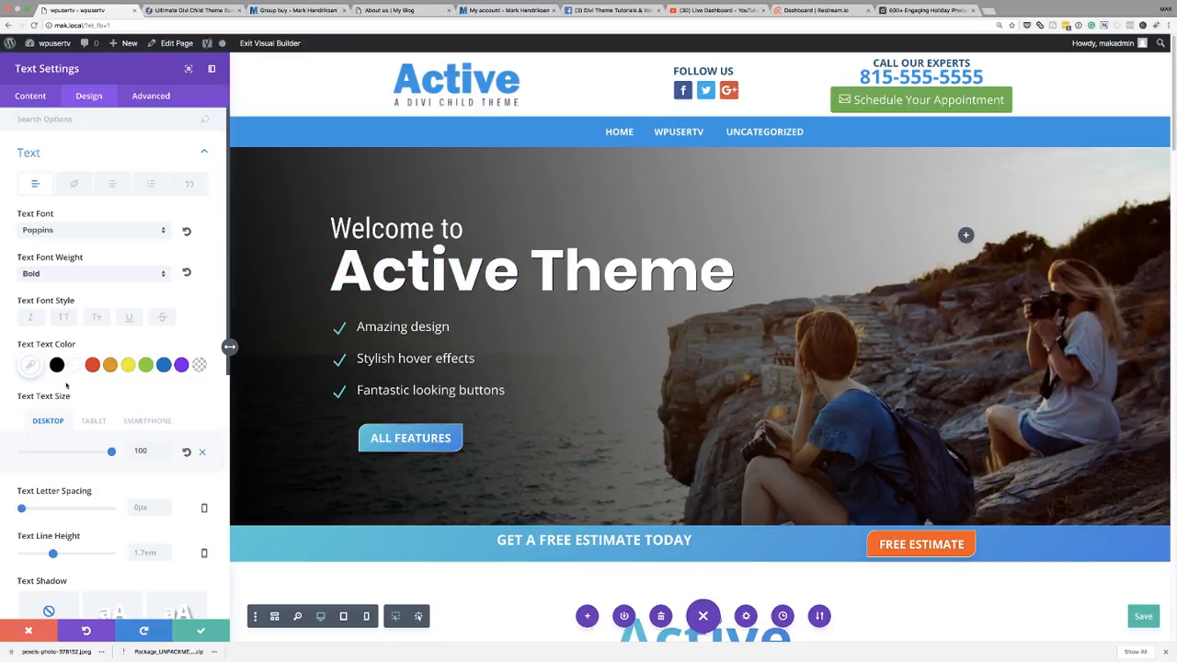
click(200, 631)
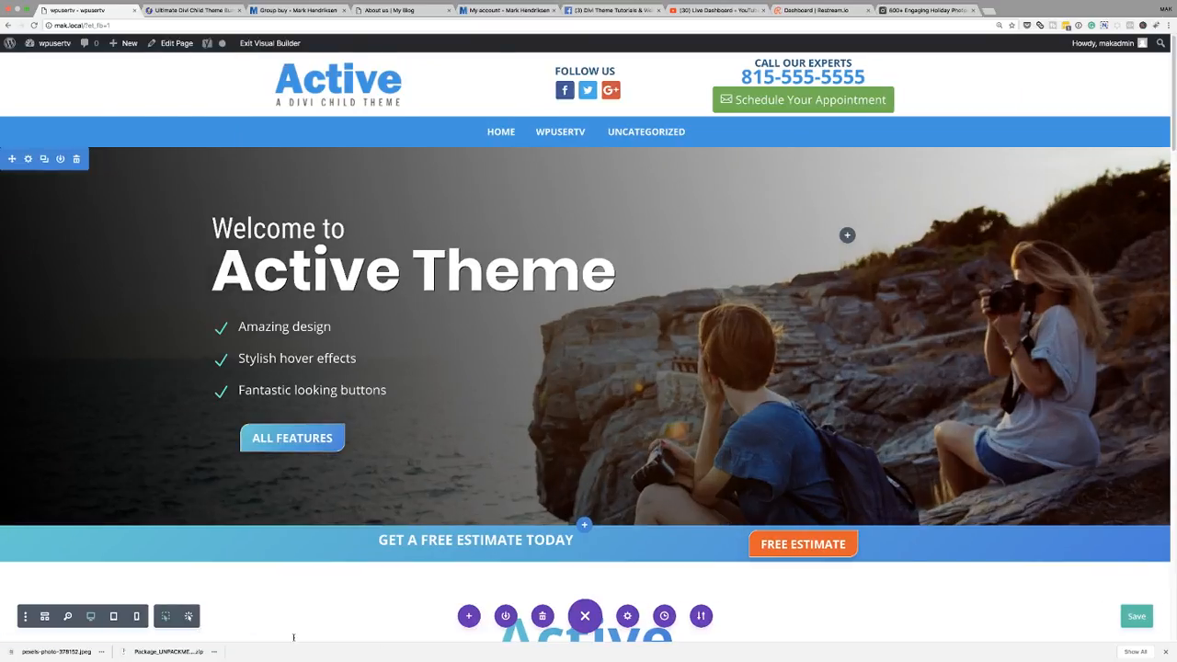
- Scroll through the live home page to review all of its sections
click(1165, 651)
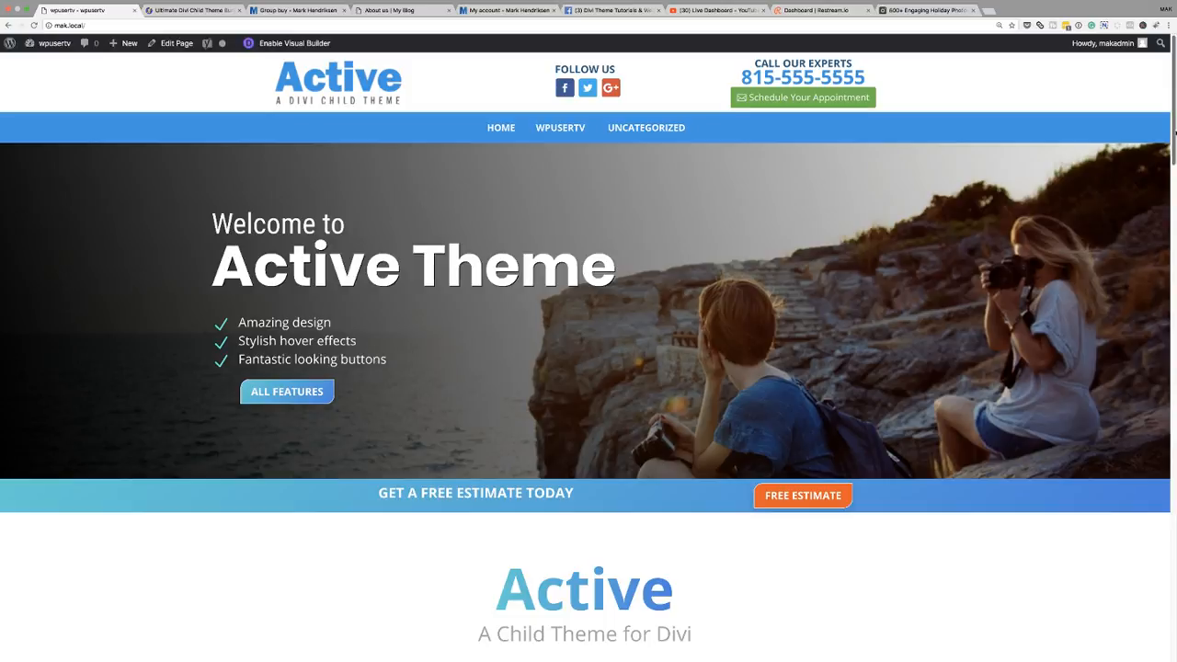
scroll(589, 349, down, 5)
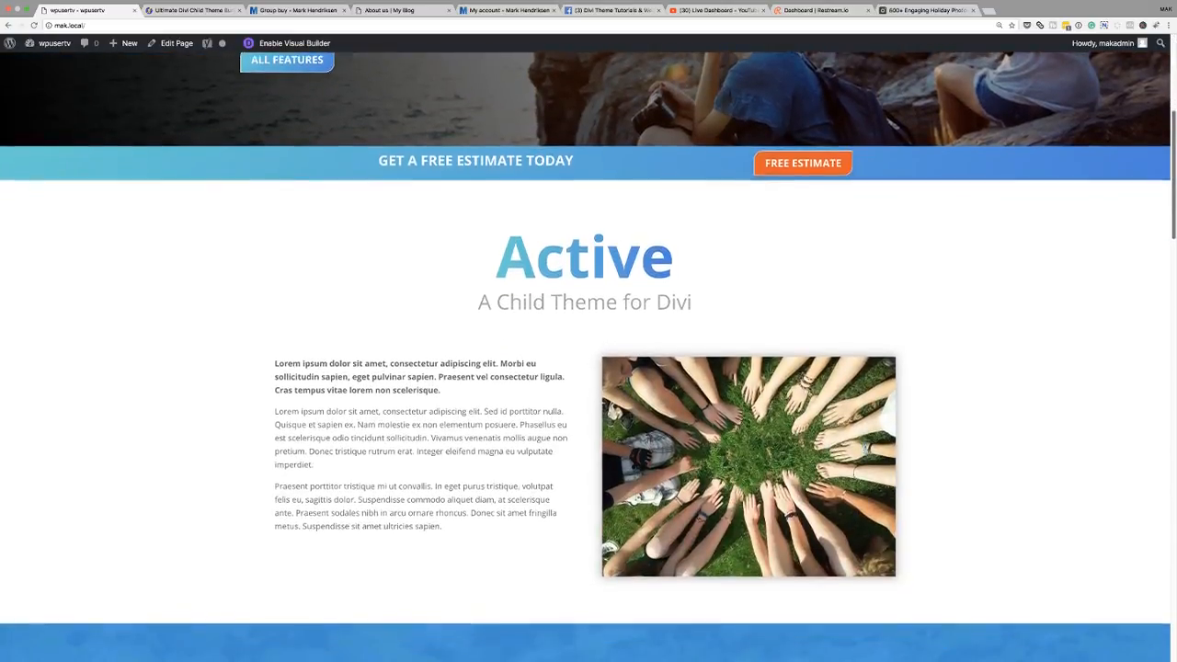
scroll(589, 349, down, 4)
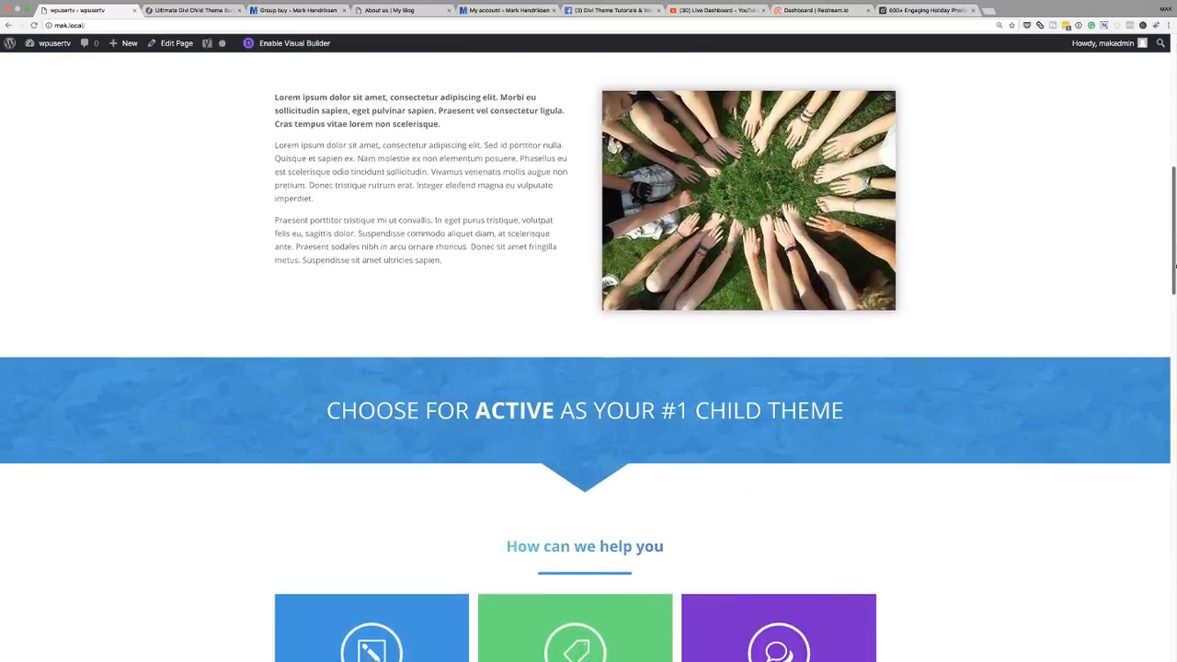
drag(1174, 266, 1120, 647)
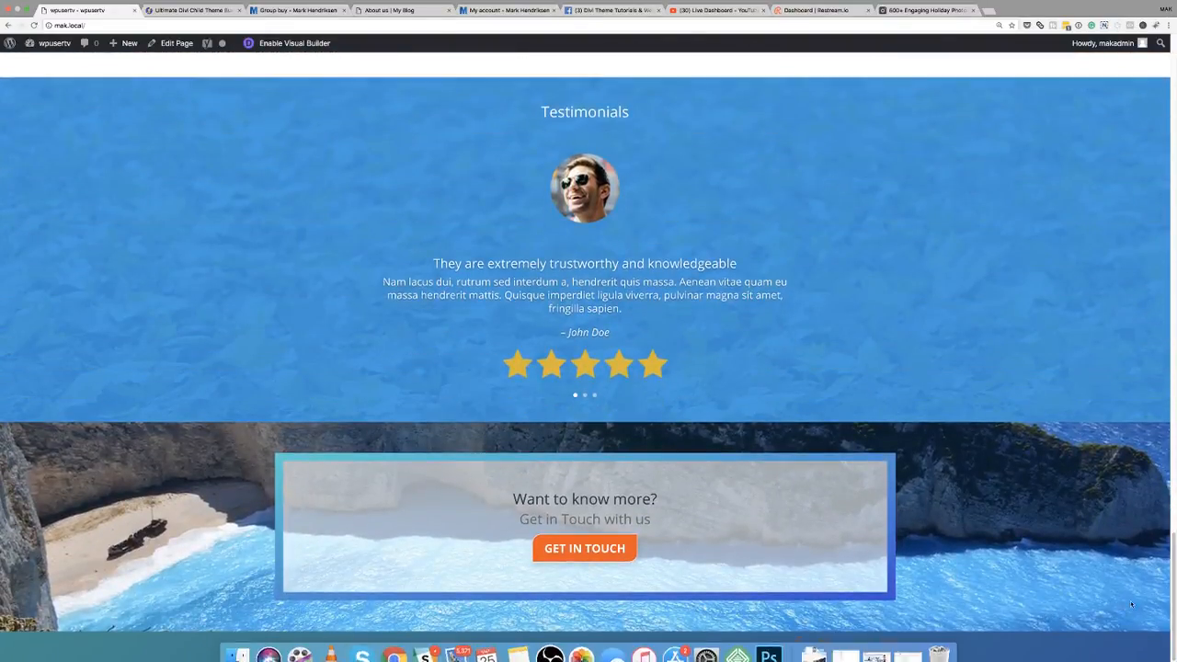
scroll(1125, 568, up, 20)
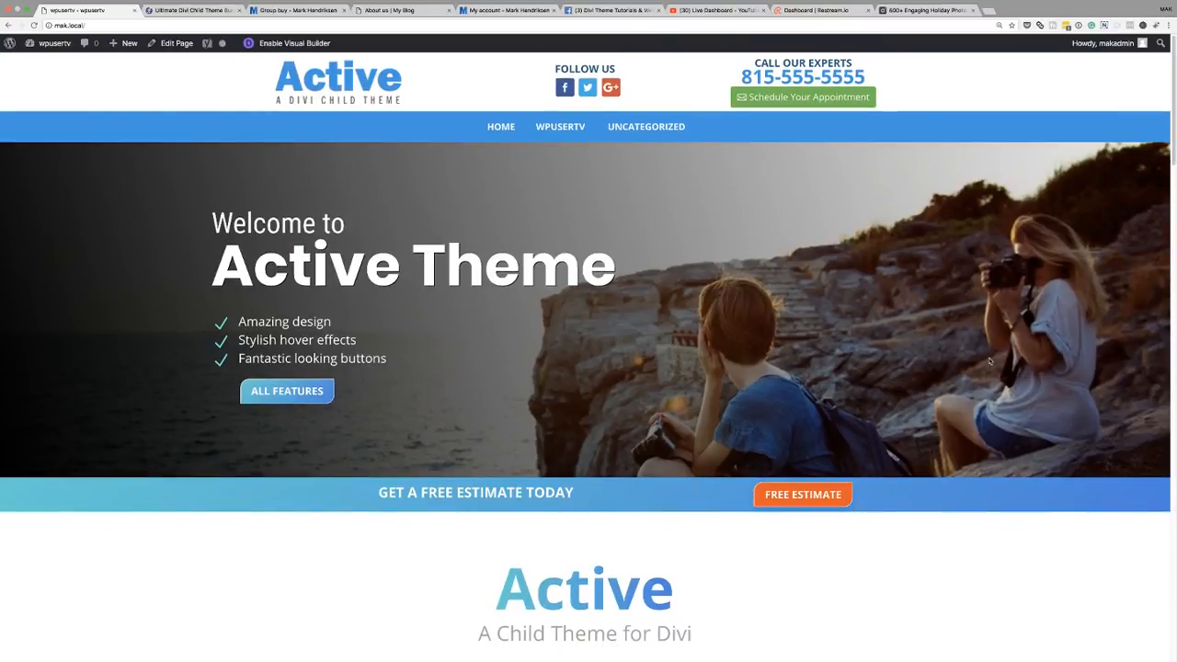
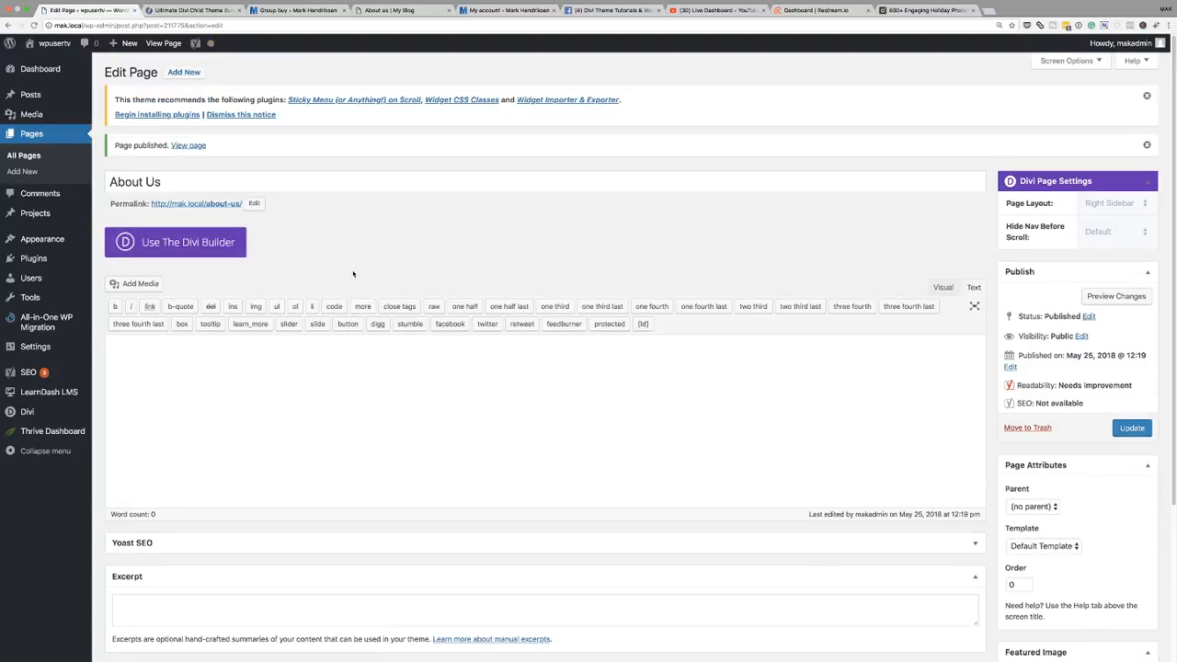
- Open the About Us page in the Divi visual builder, load the saved "About Us Page" layout, and save the page
click(183, 244)
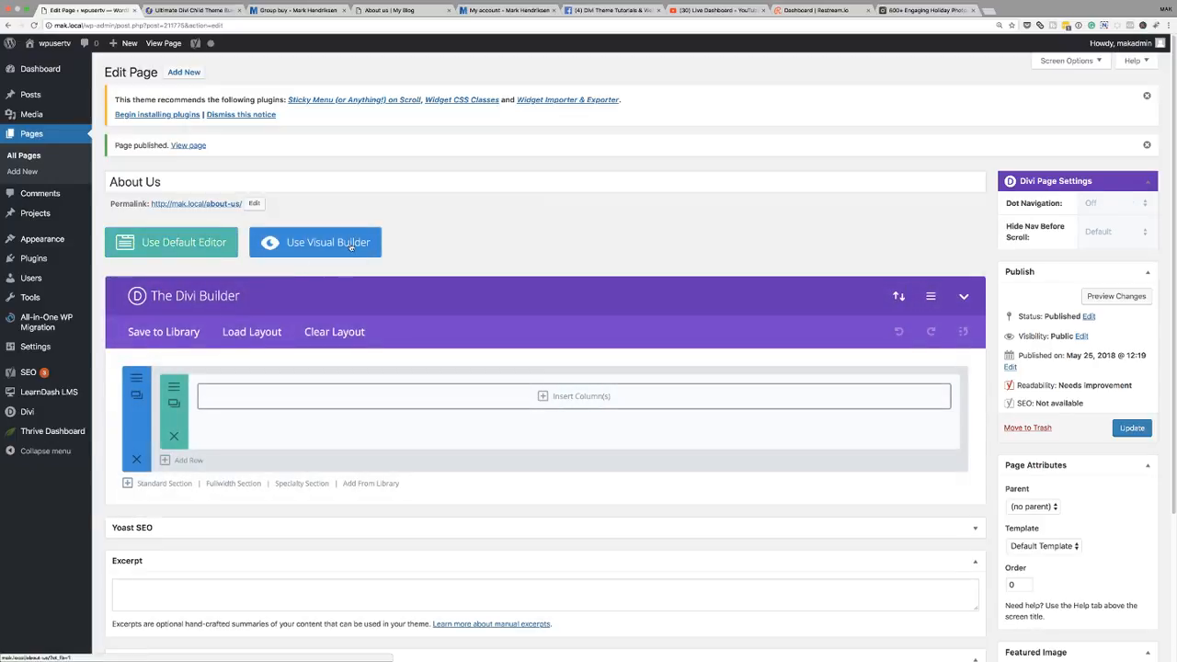
click(352, 247)
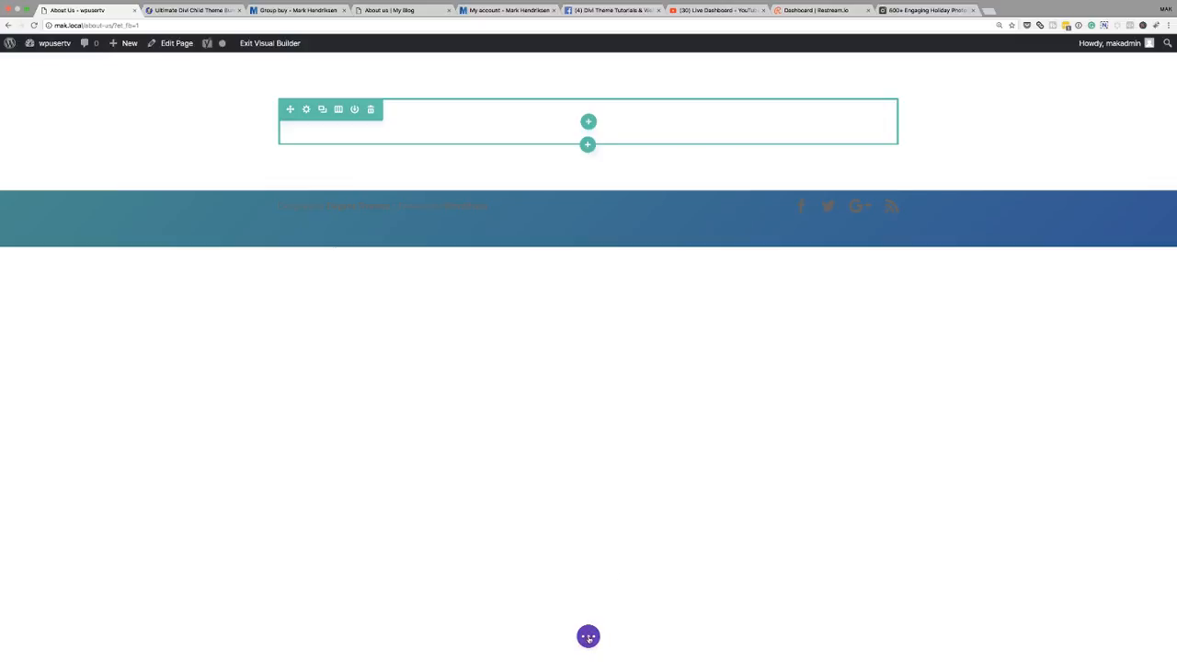
click(588, 635)
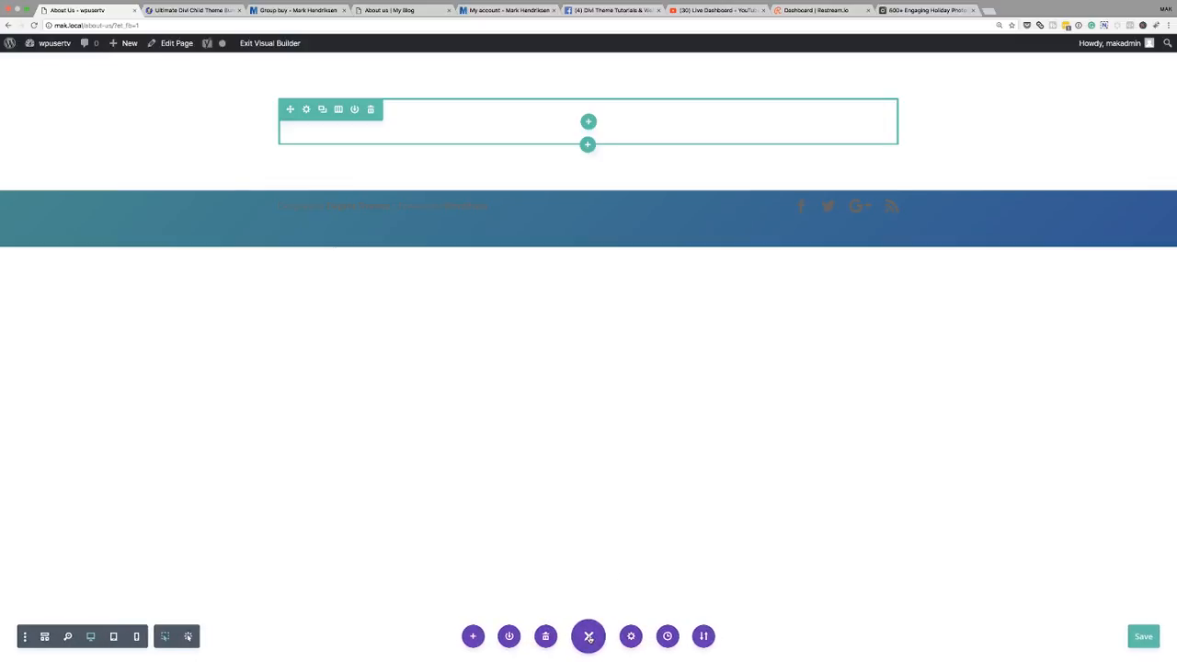
click(469, 635)
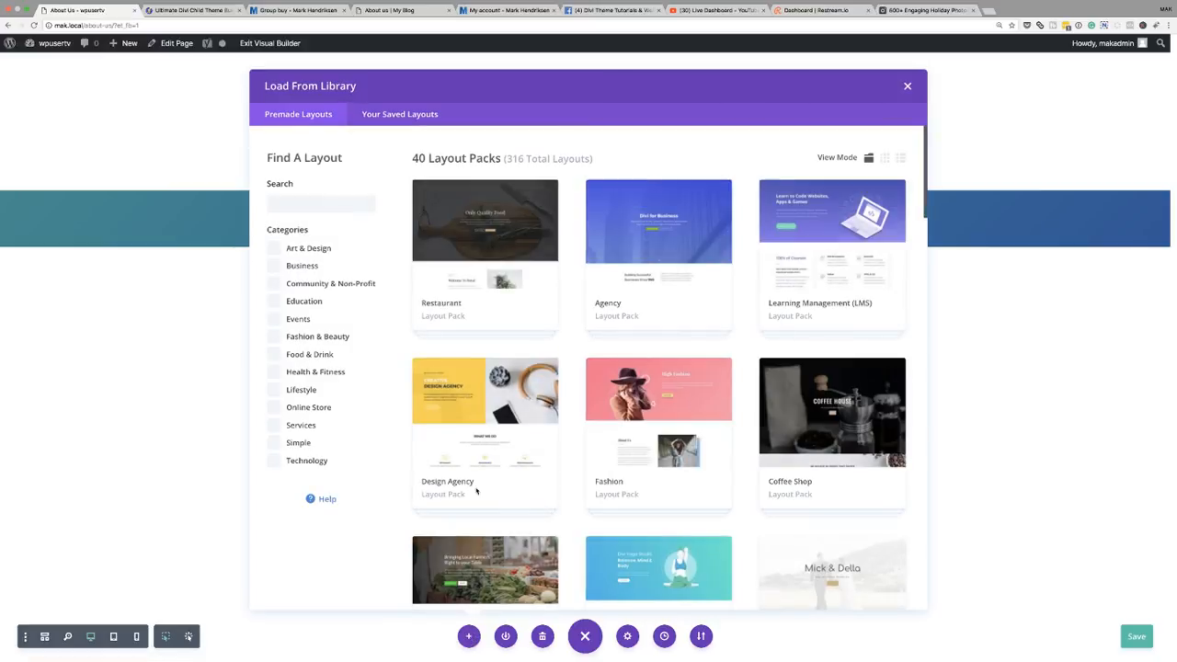
click(404, 115)
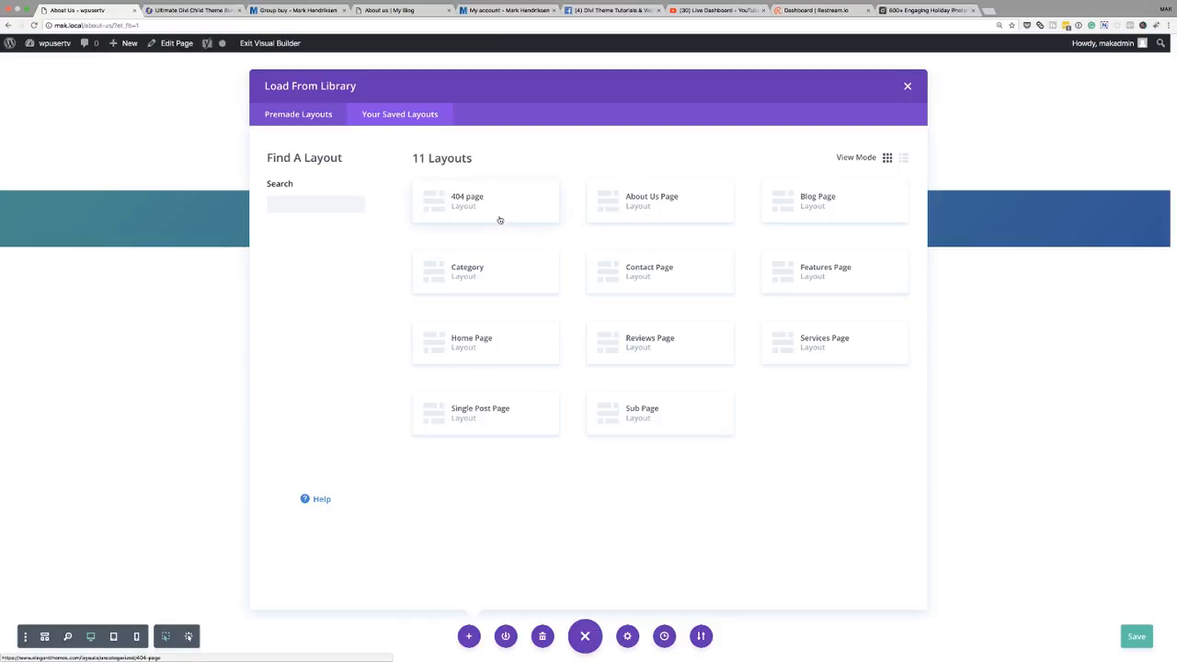
click(646, 206)
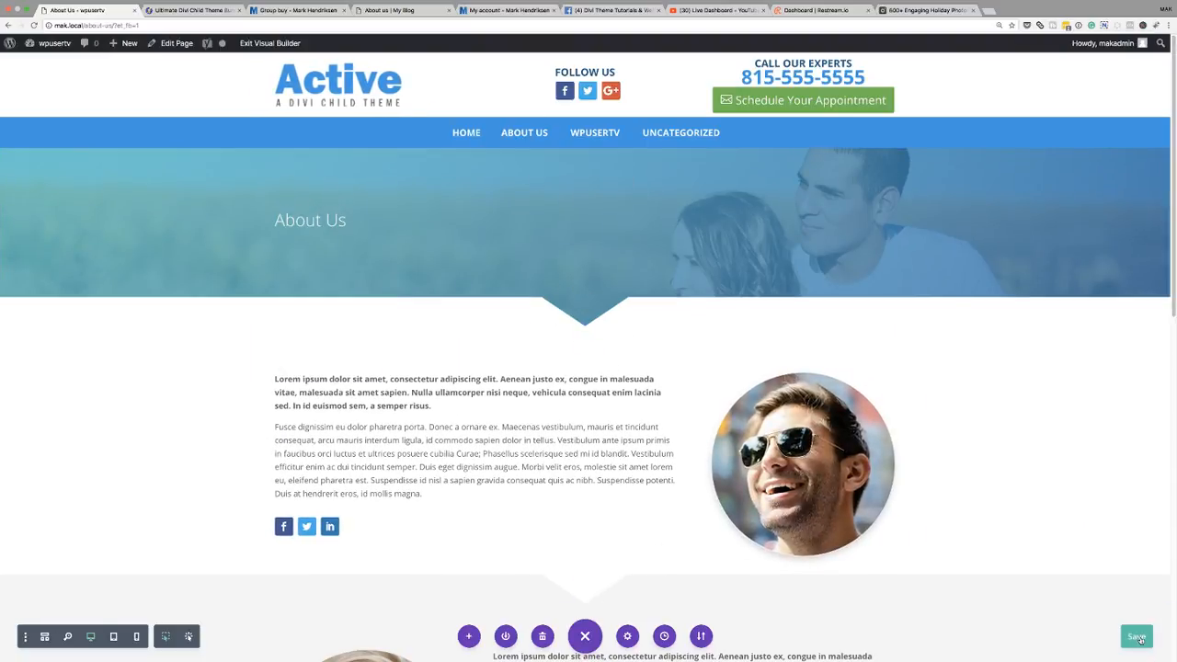
click(1141, 638)
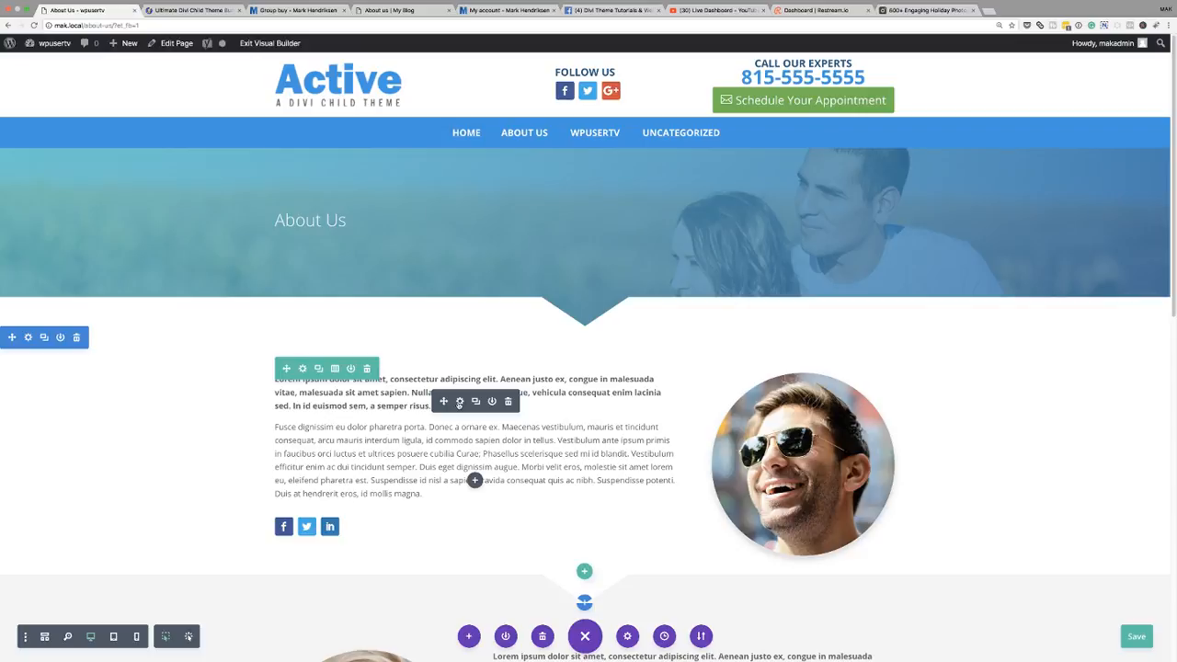
- Save the About Us page again and exit the visual builder
scroll(460, 403, down, 4)
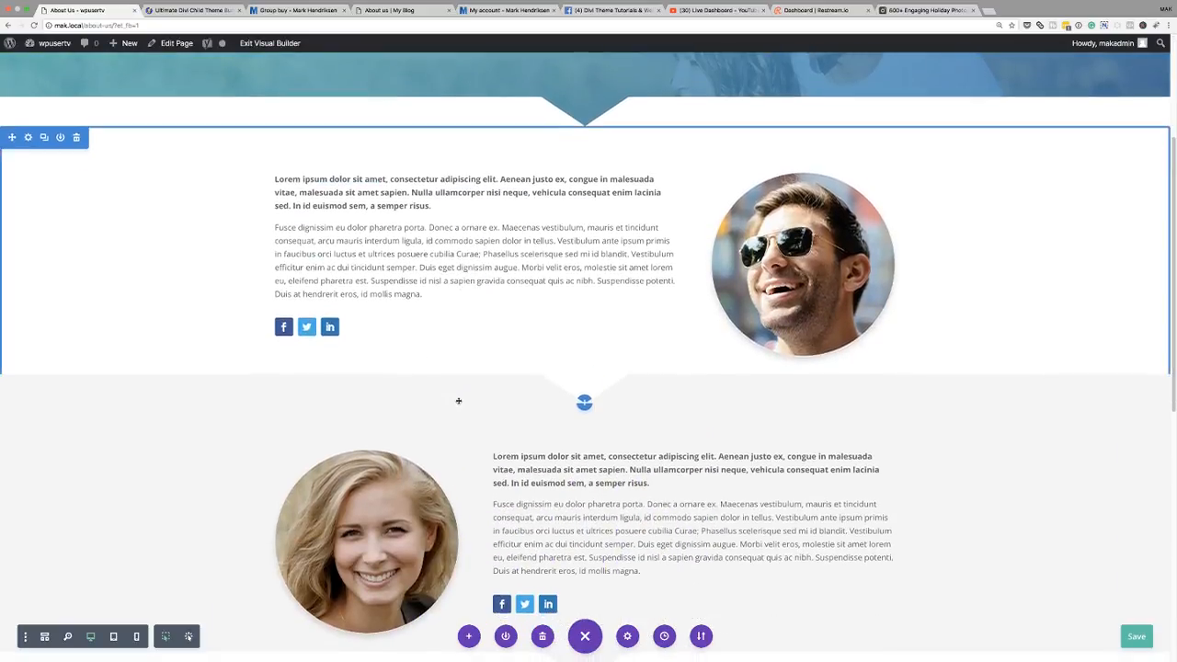
scroll(458, 401, down, 8)
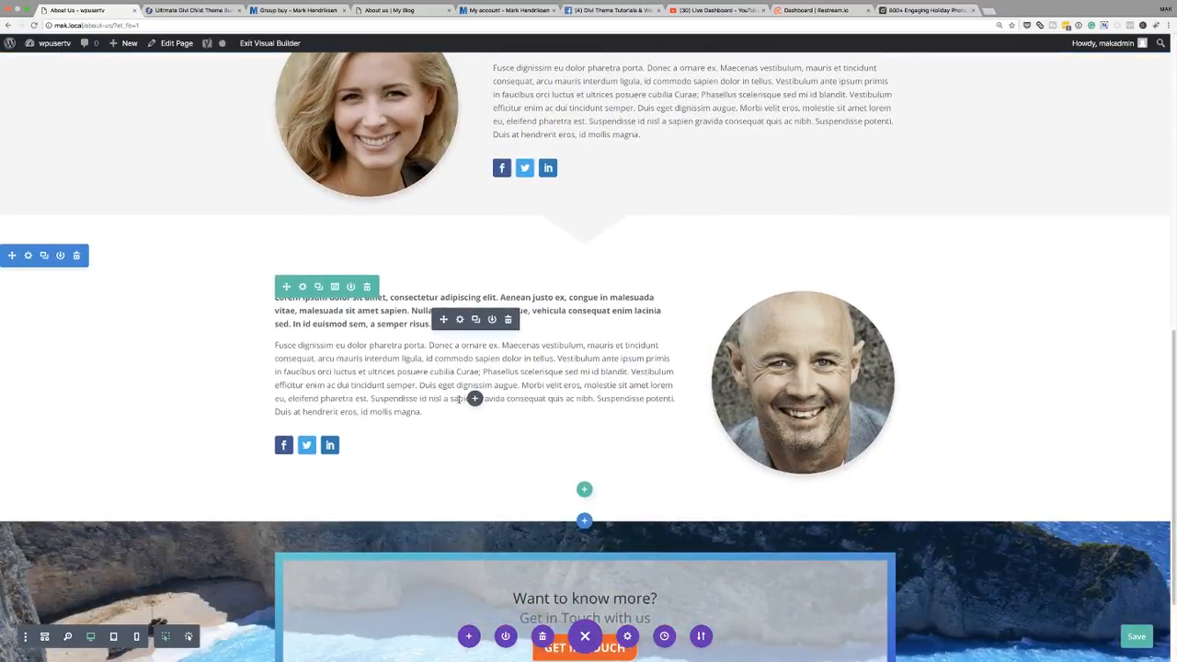
scroll(458, 400, down, 3)
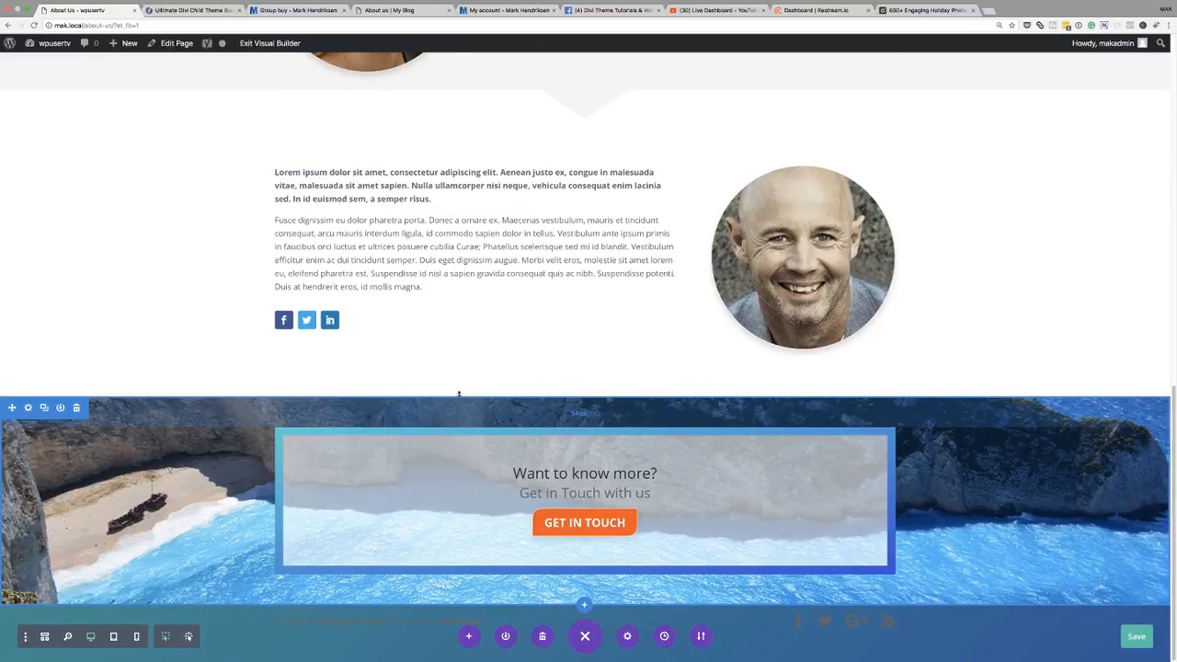
scroll(458, 394, up, 13)
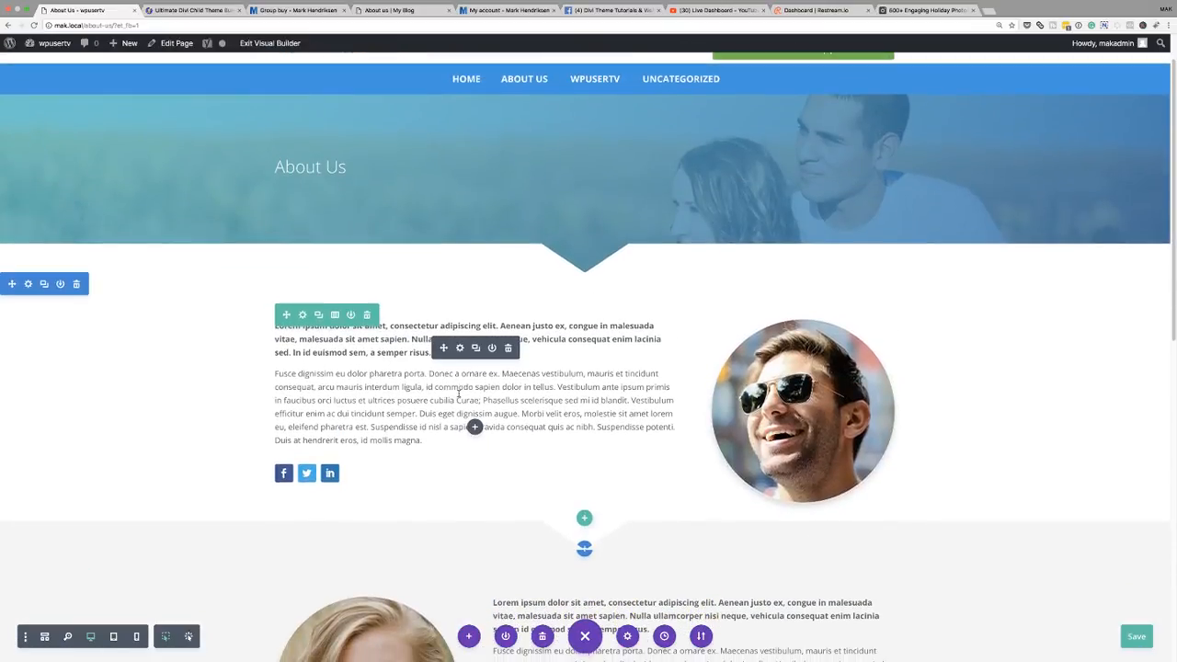
scroll(459, 393, up, 1)
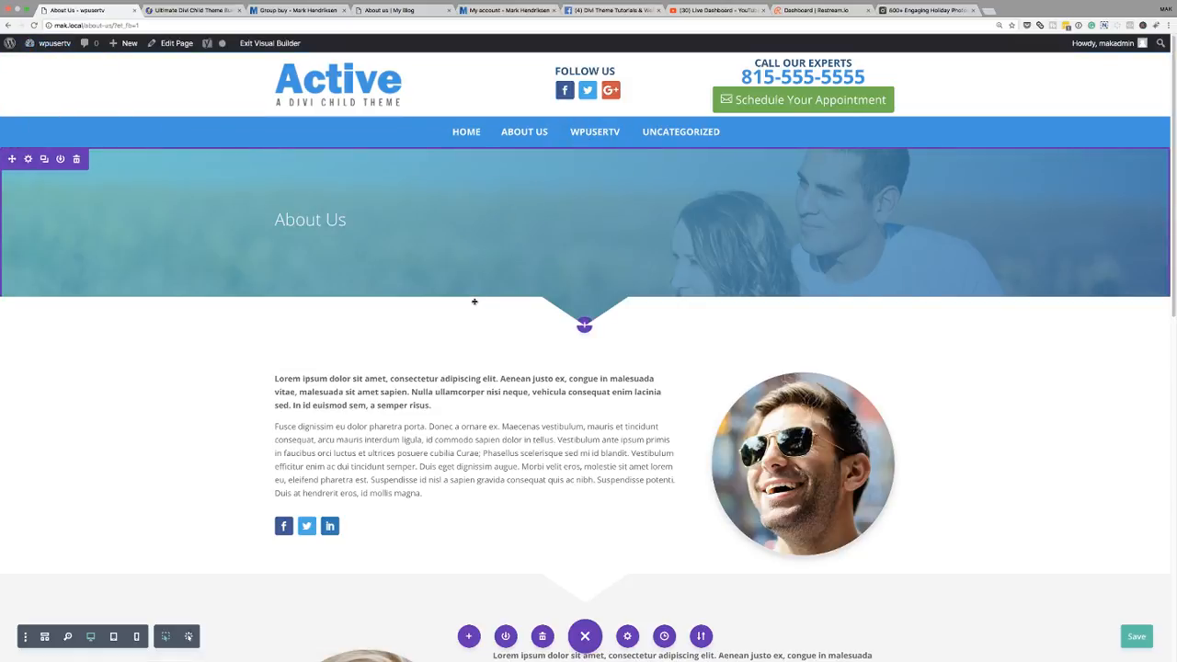
key(super+s)
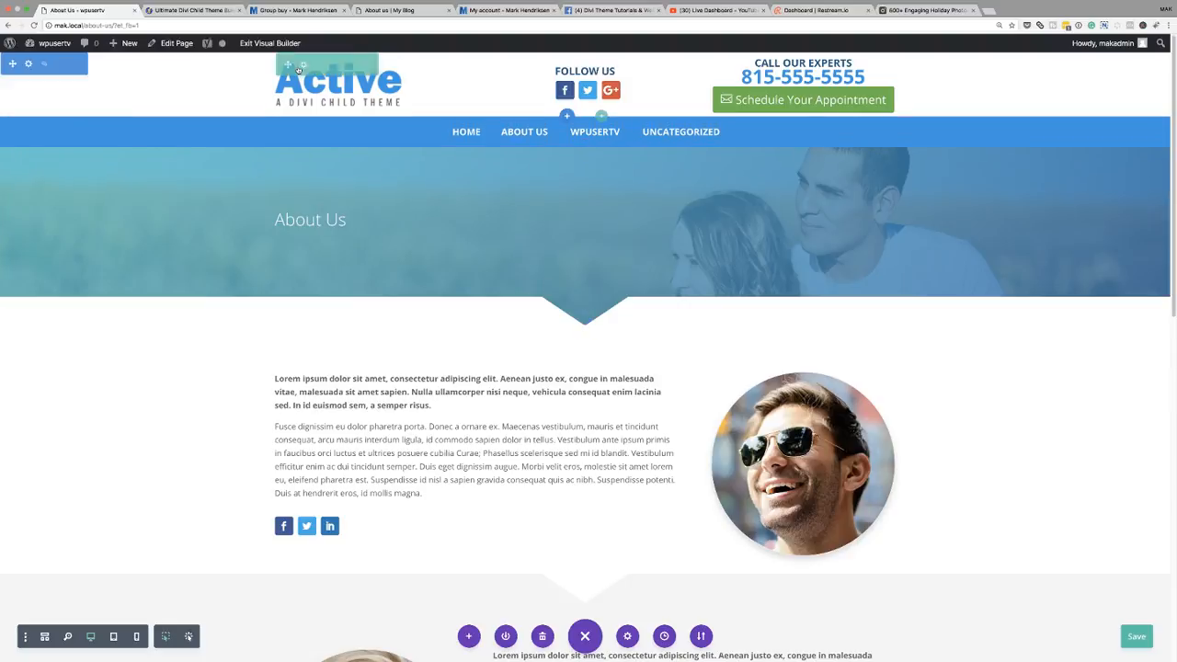
click(275, 44)
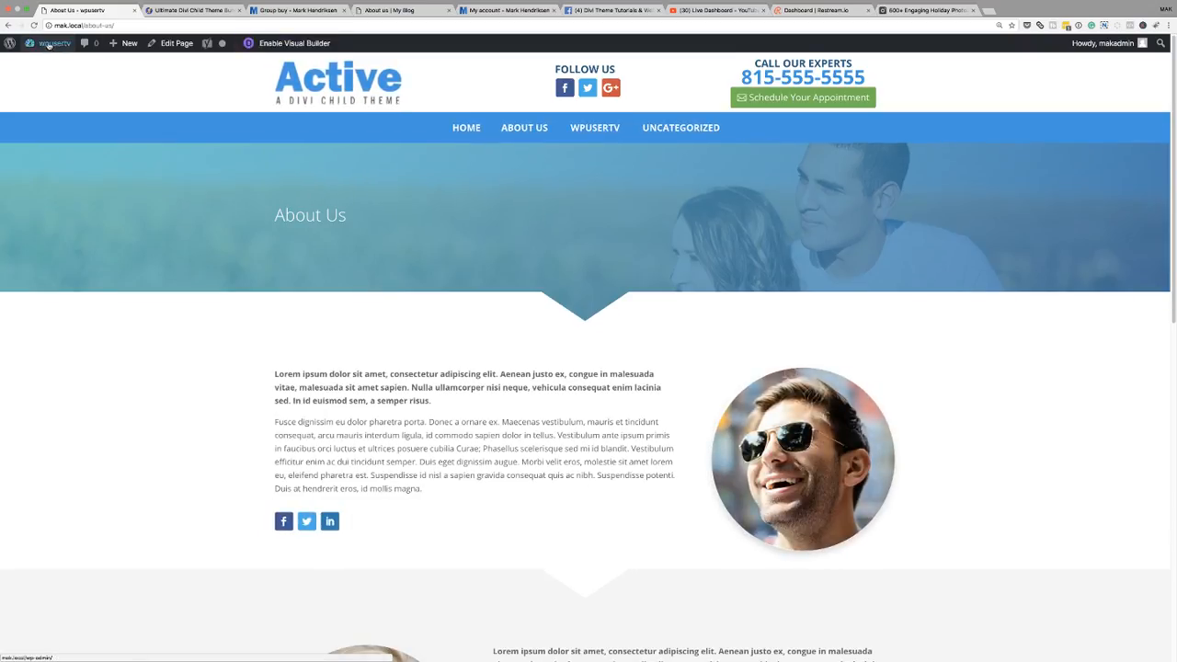
- Add the About Us and wpusertv pages to the main menu, place wpusertv first, and save the menu
mouse_move(49, 44)
click(49, 65)
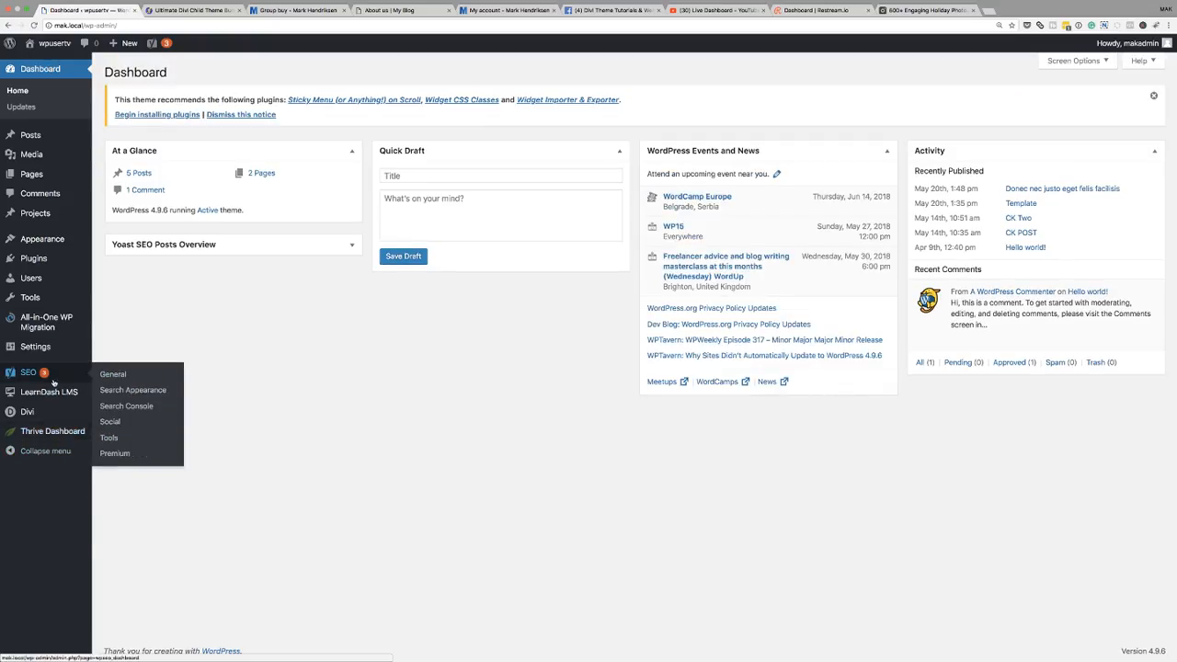
mouse_move(63, 244)
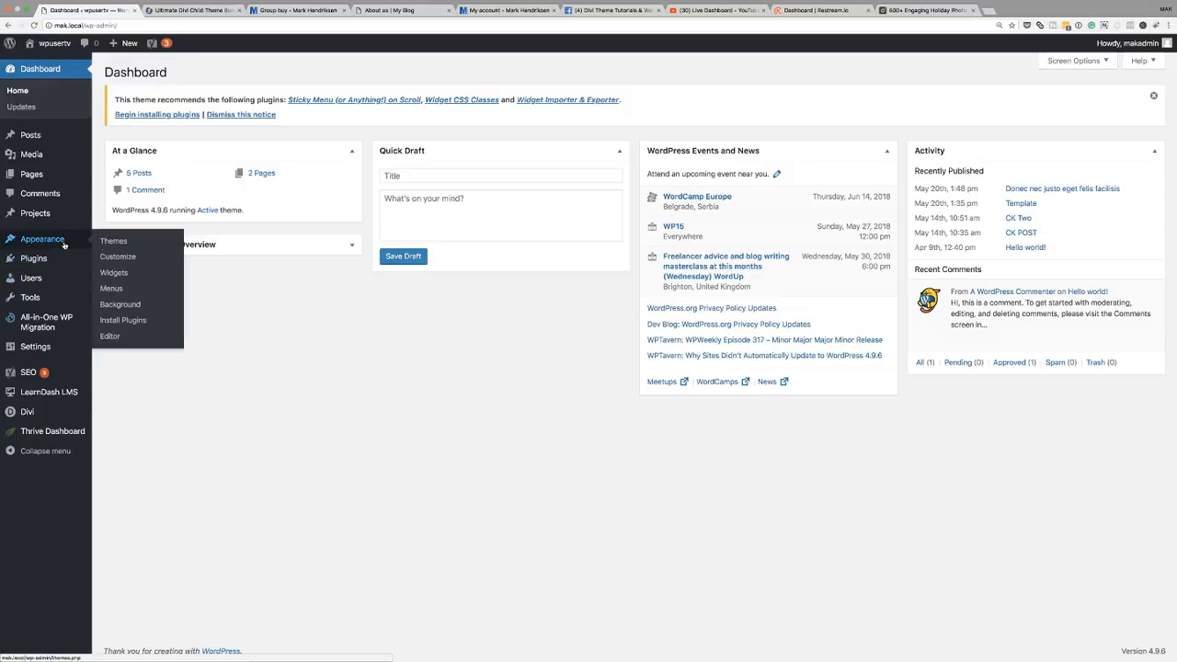
click(111, 289)
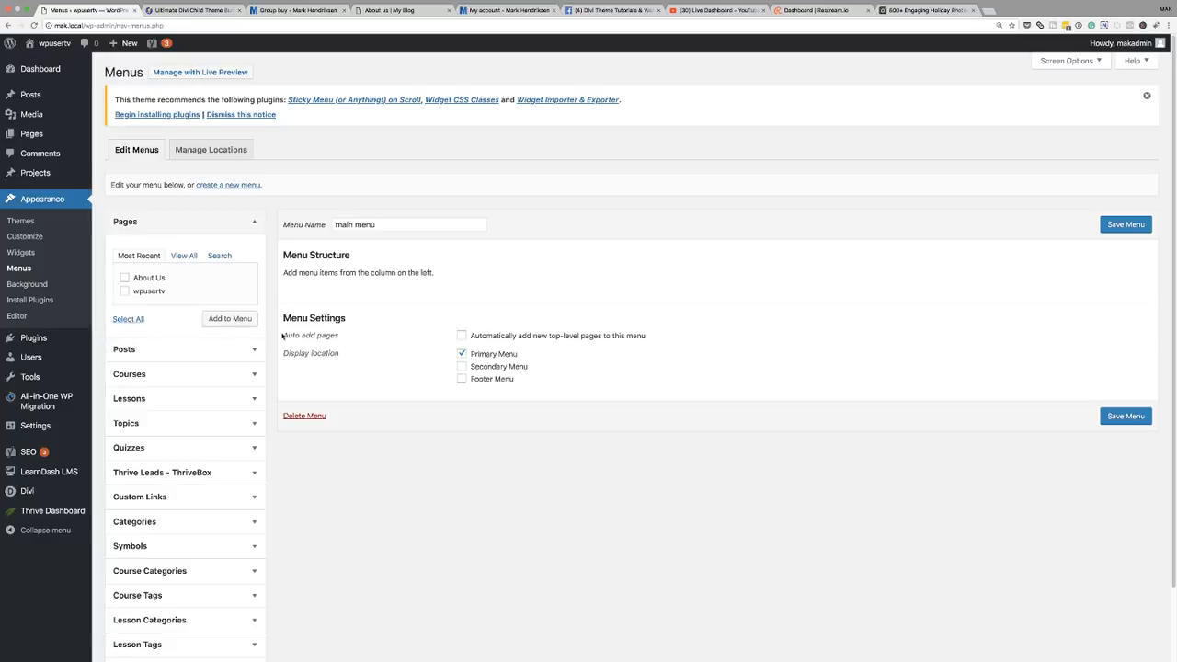
click(124, 278)
click(124, 290)
click(230, 318)
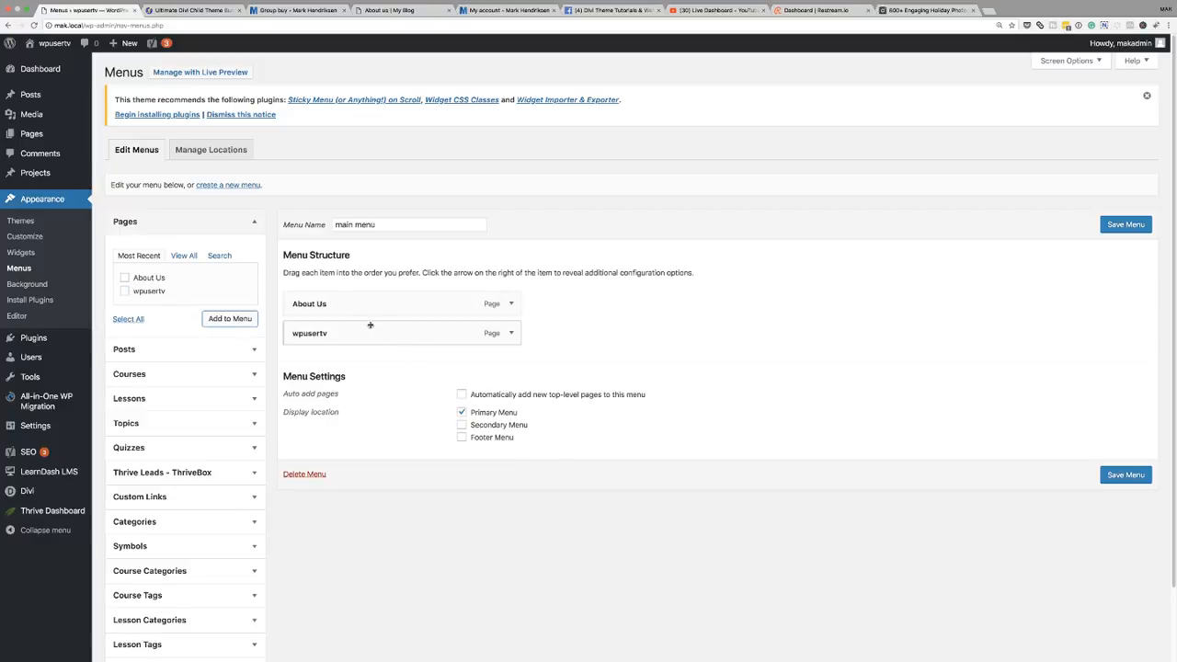
drag(328, 336, 328, 304)
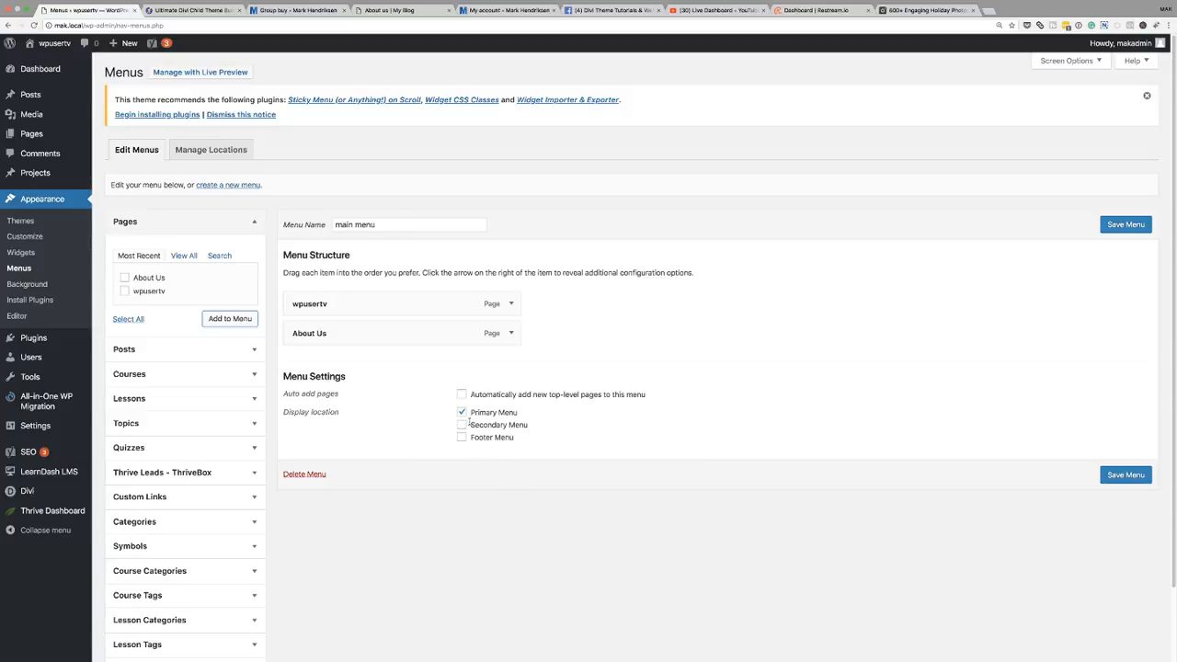
click(1140, 476)
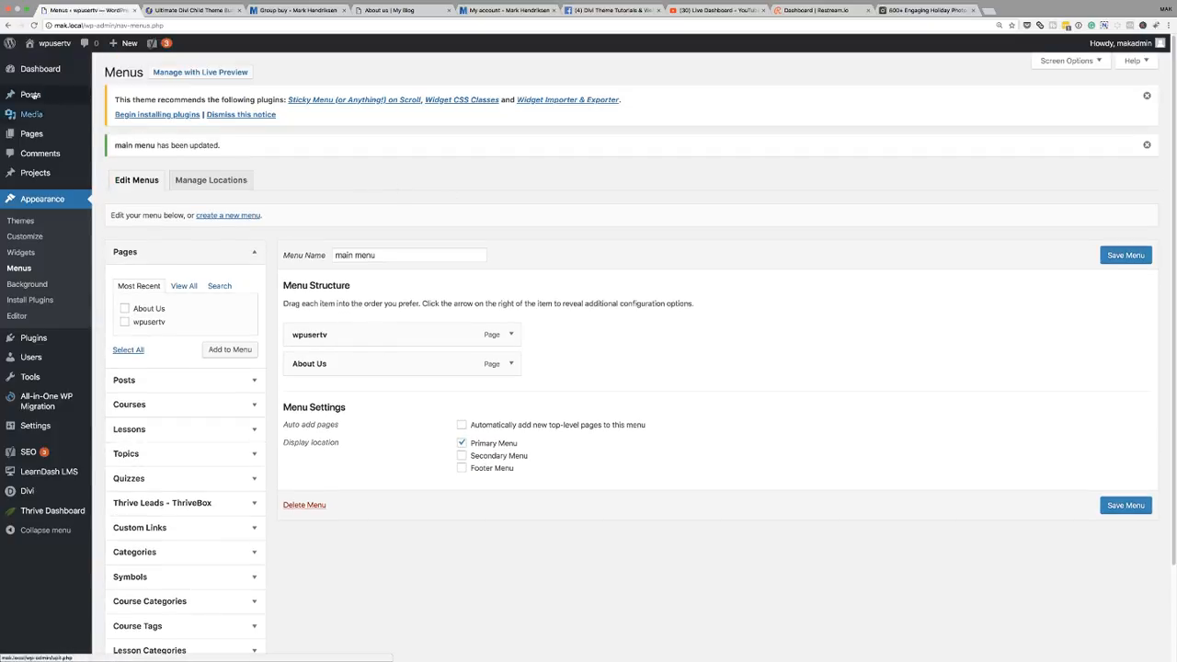
- Open the Theme Customizer from the live site and import the "Active Customizer Settings.json" file as Divi customizer settings
mouse_move(50, 46)
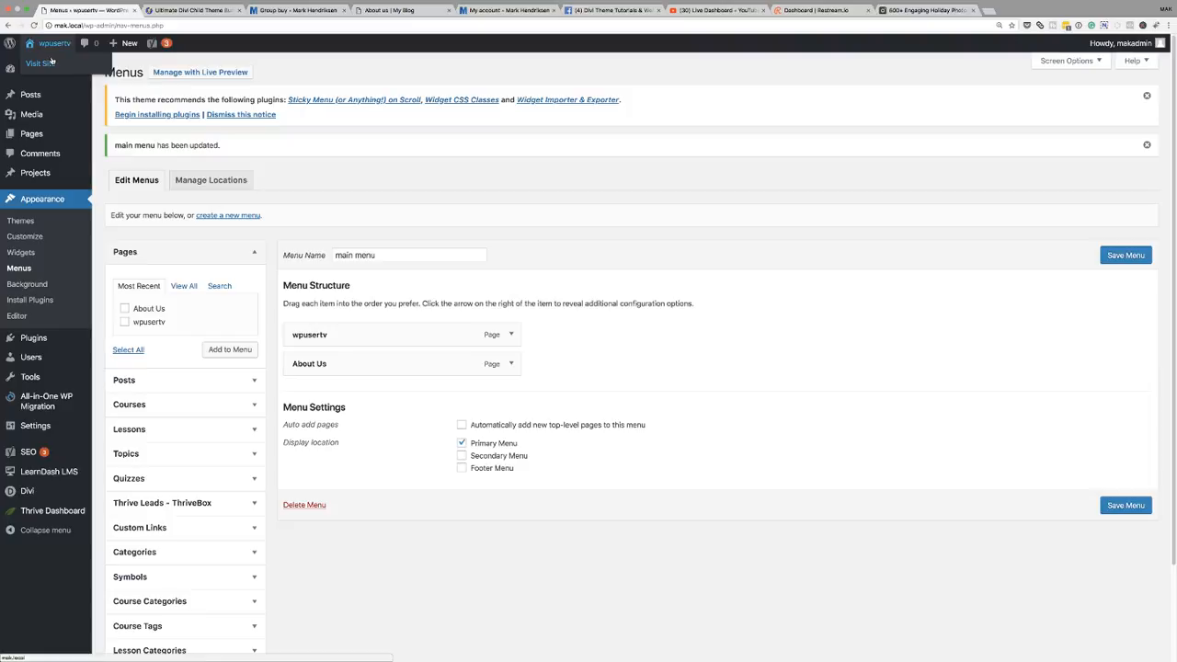
click(44, 65)
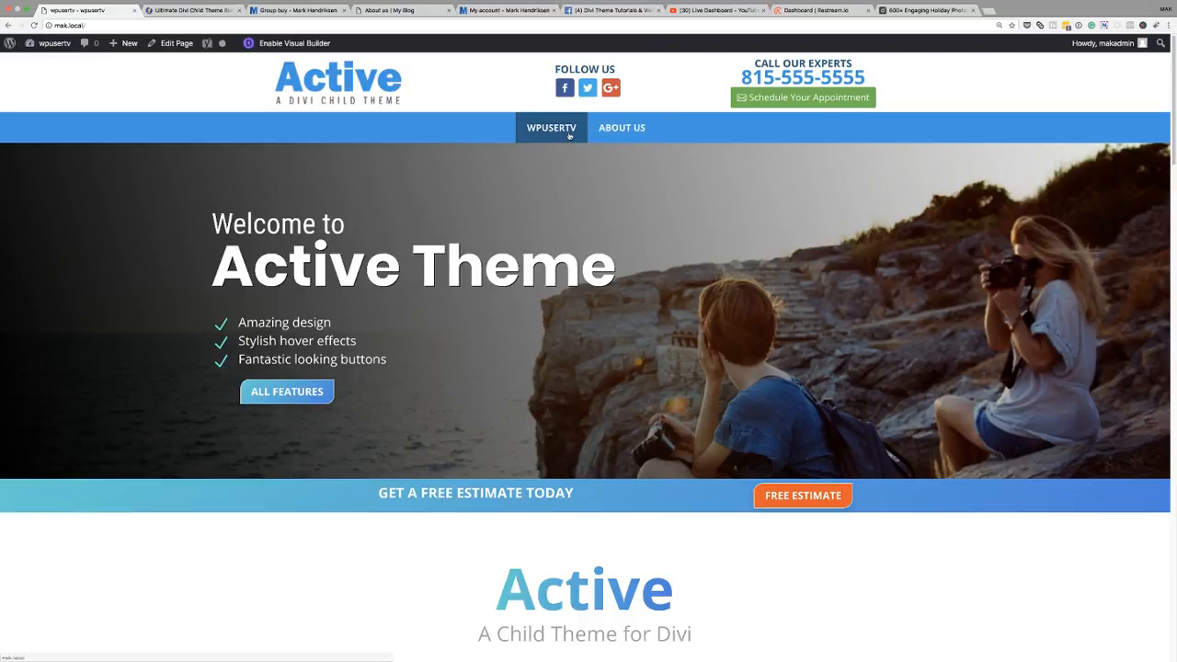
mouse_move(55, 46)
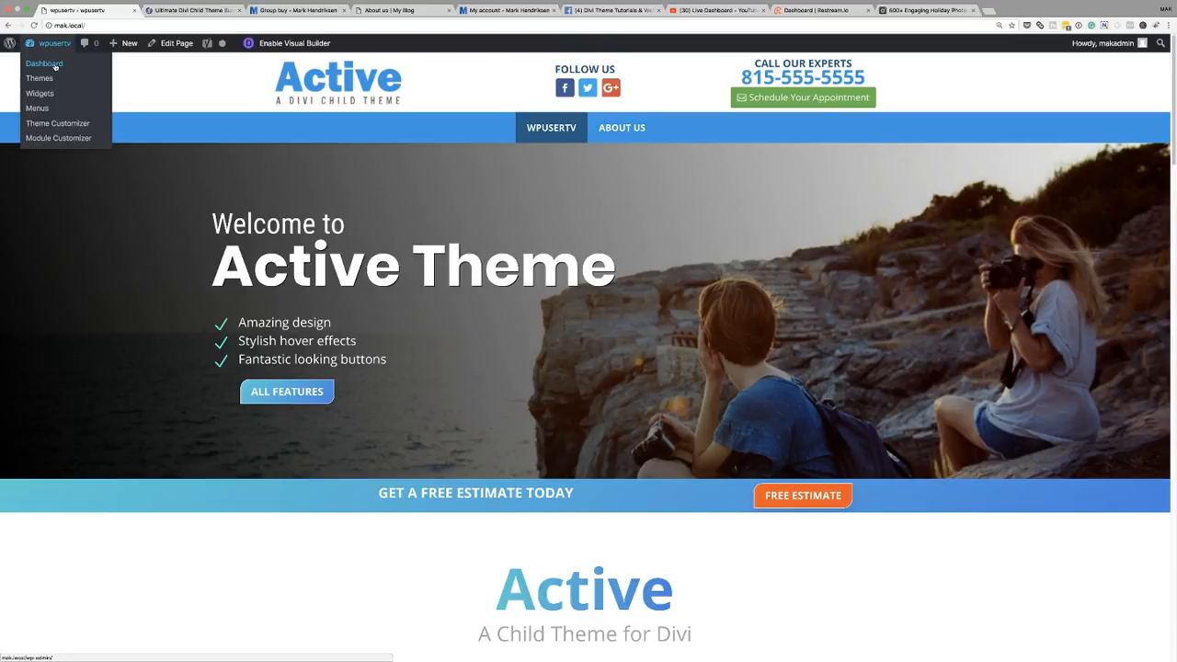
click(58, 123)
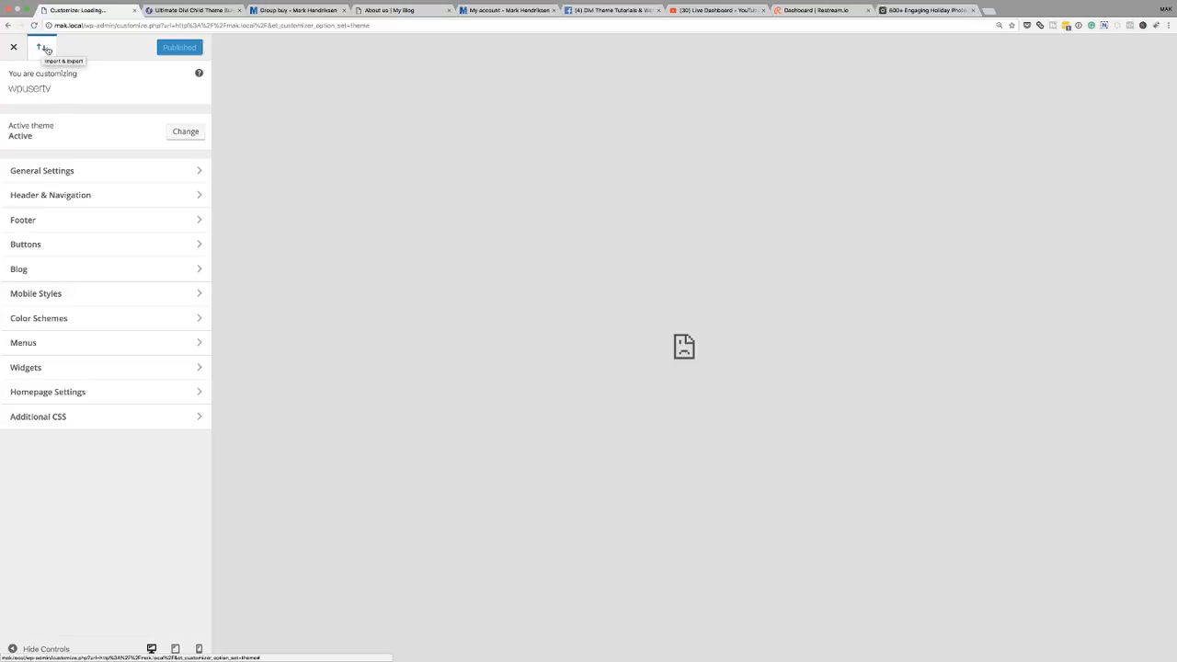
click(45, 48)
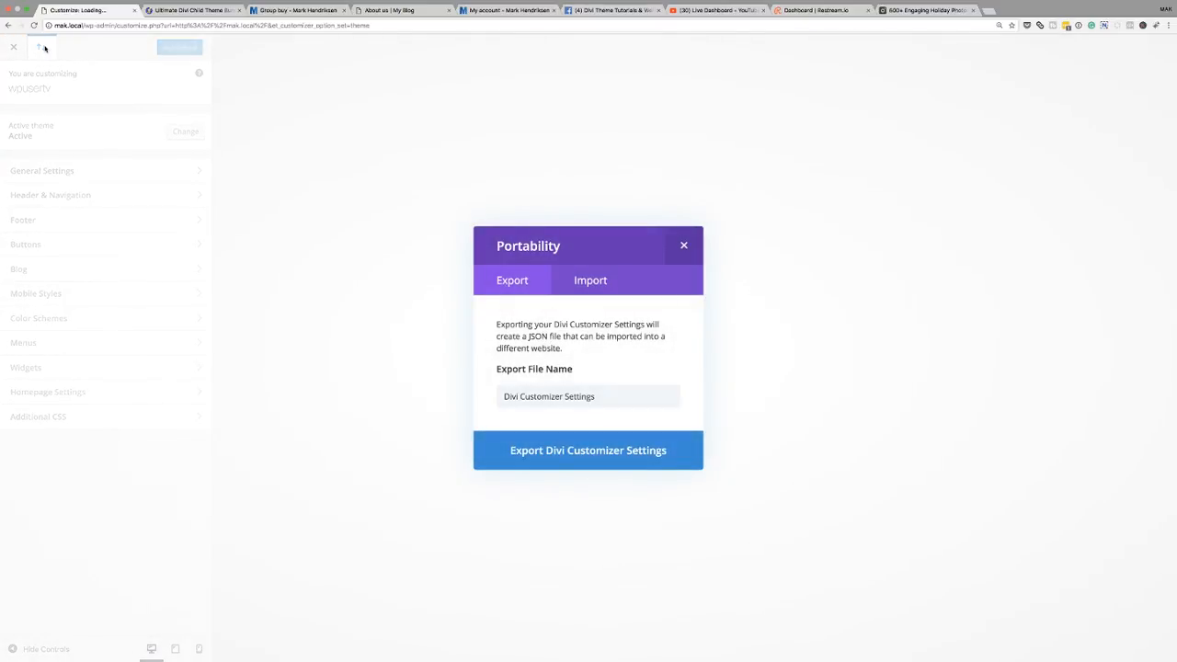
click(586, 283)
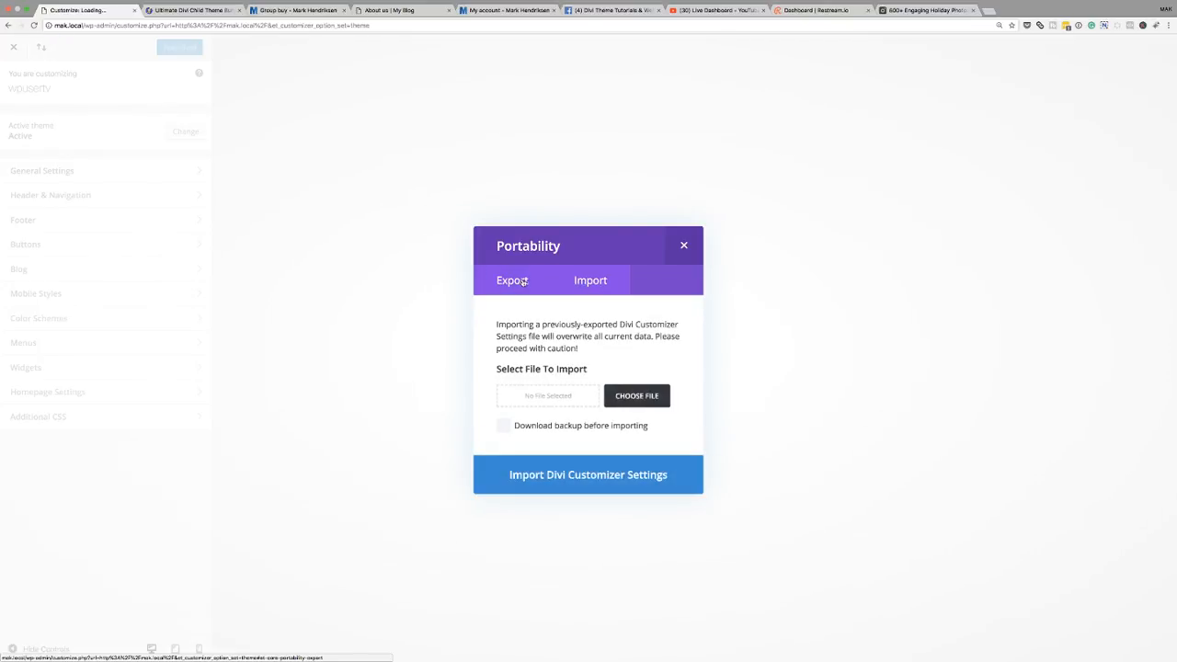
click(638, 402)
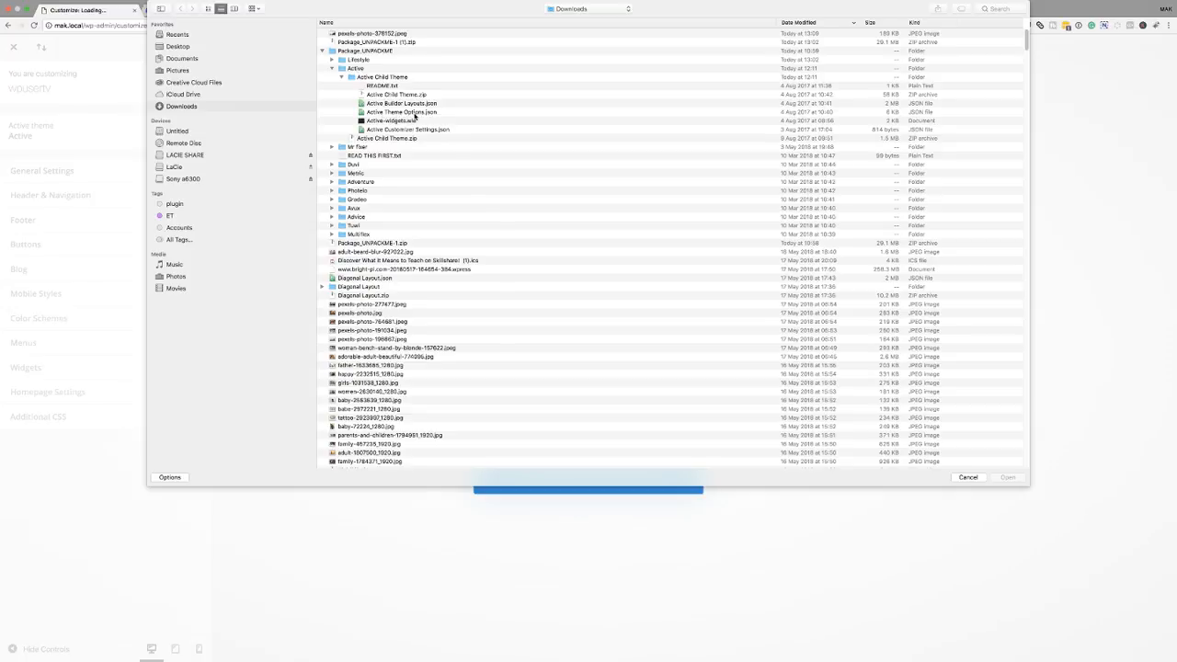
click(414, 115)
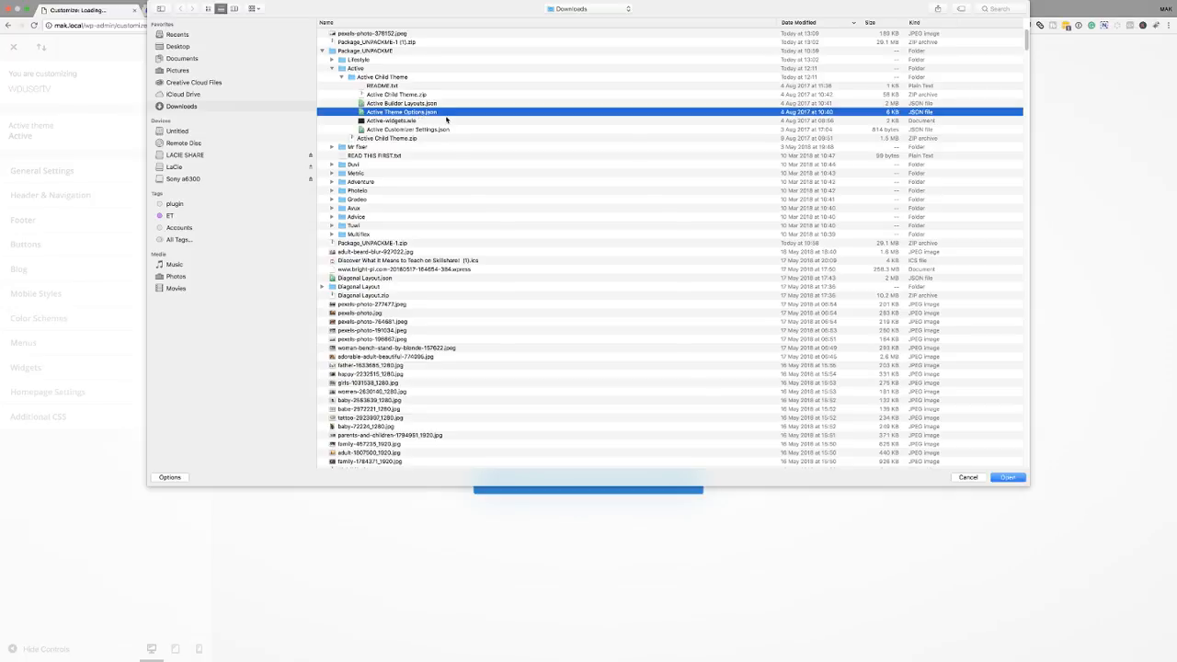
click(421, 130)
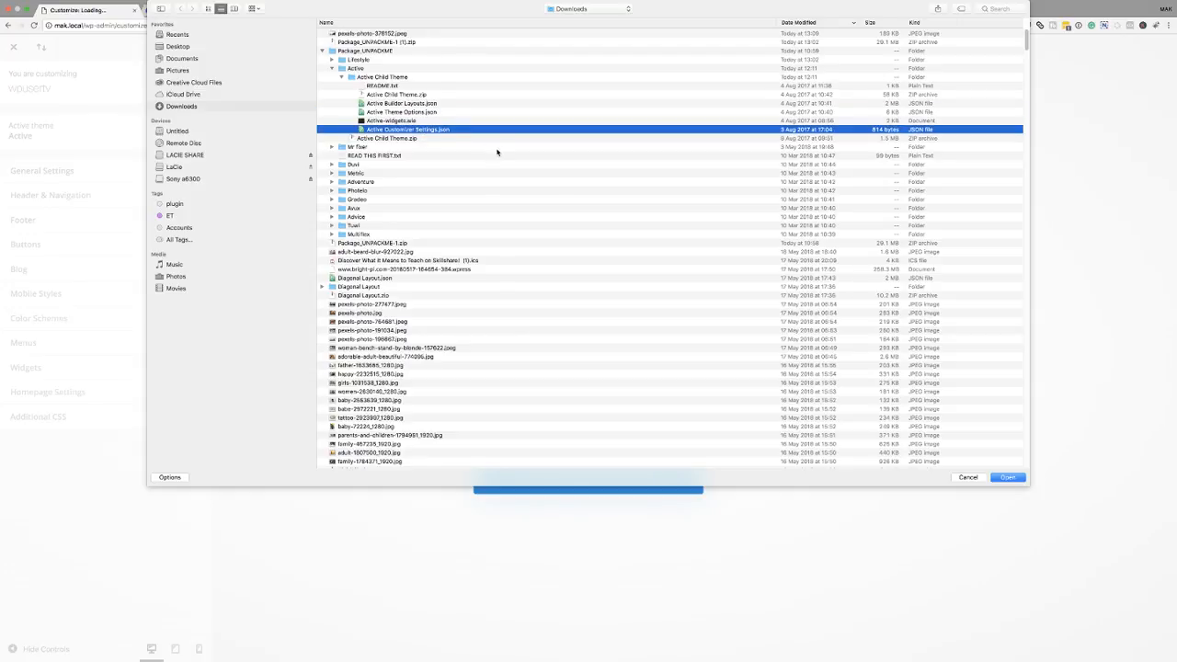
click(1008, 478)
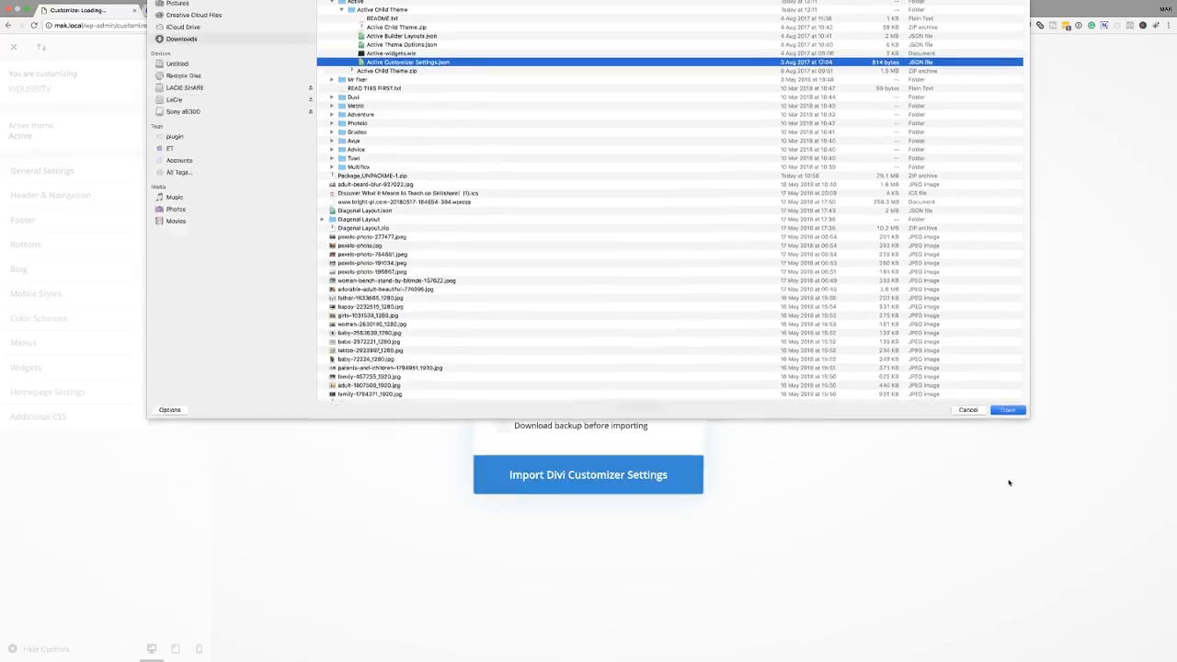
click(597, 481)
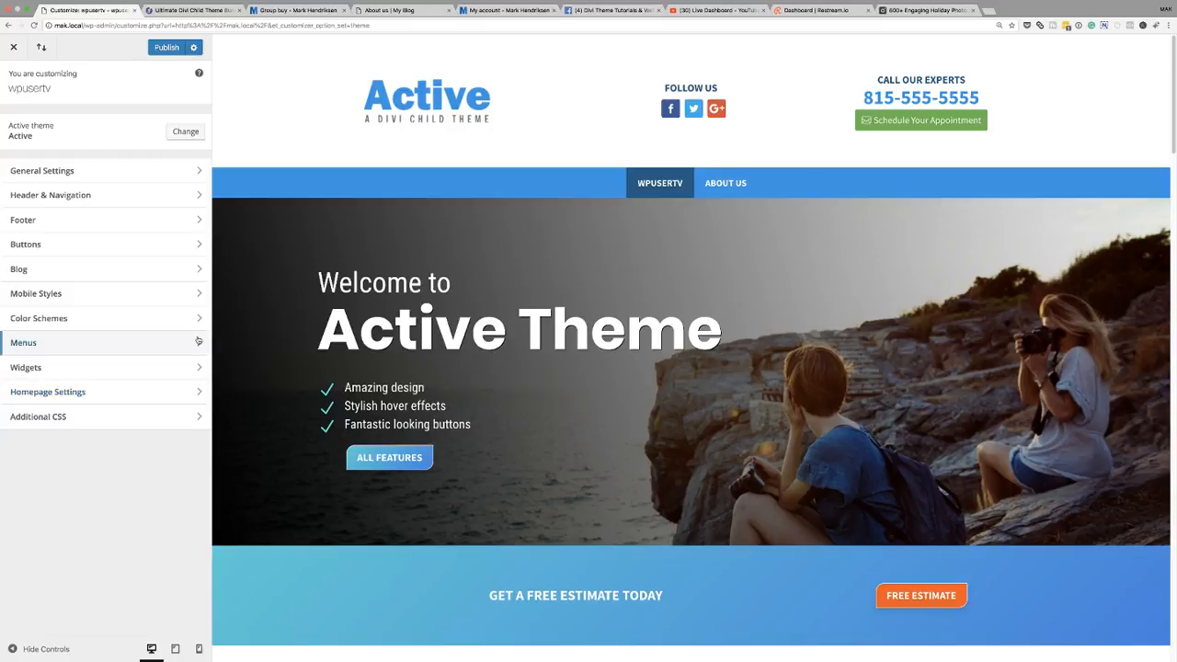
- Examine the General Settings typography options, then try to close the Customizer and cancel leaving the page
click(57, 173)
click(32, 149)
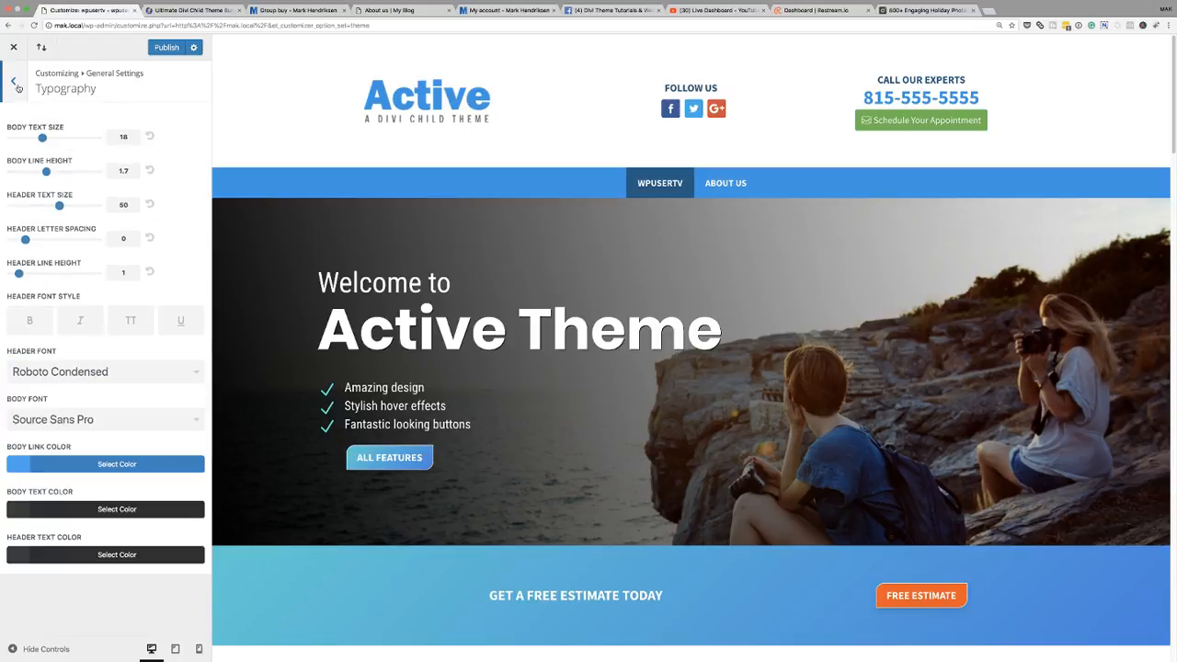
click(16, 84)
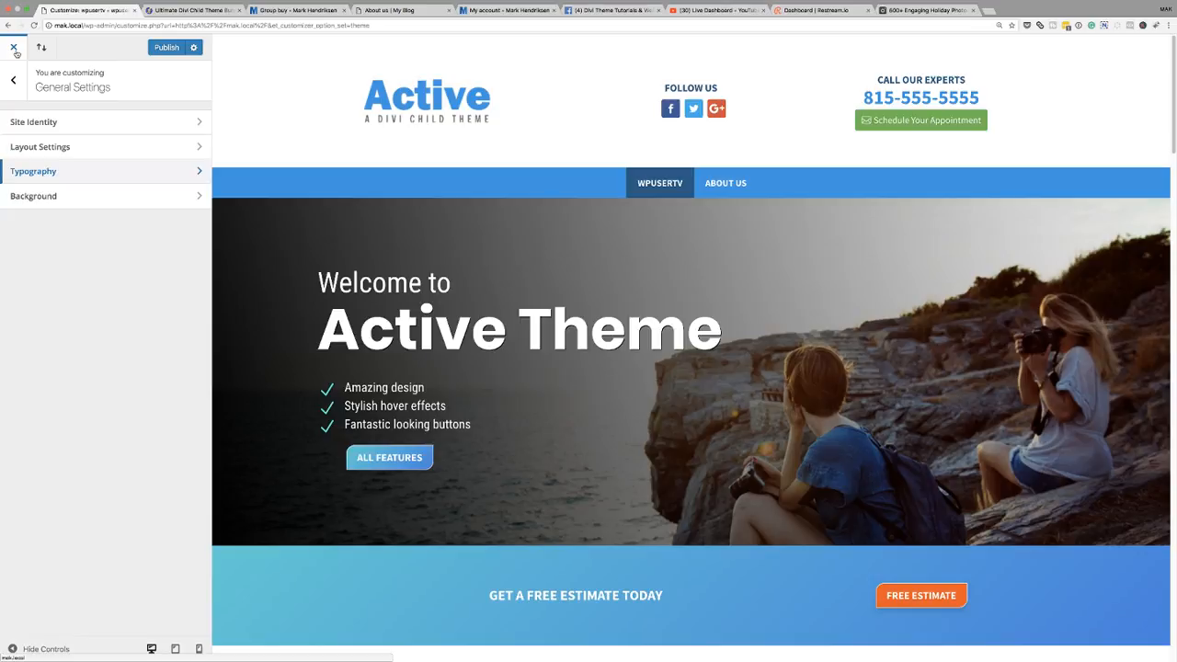
click(15, 48)
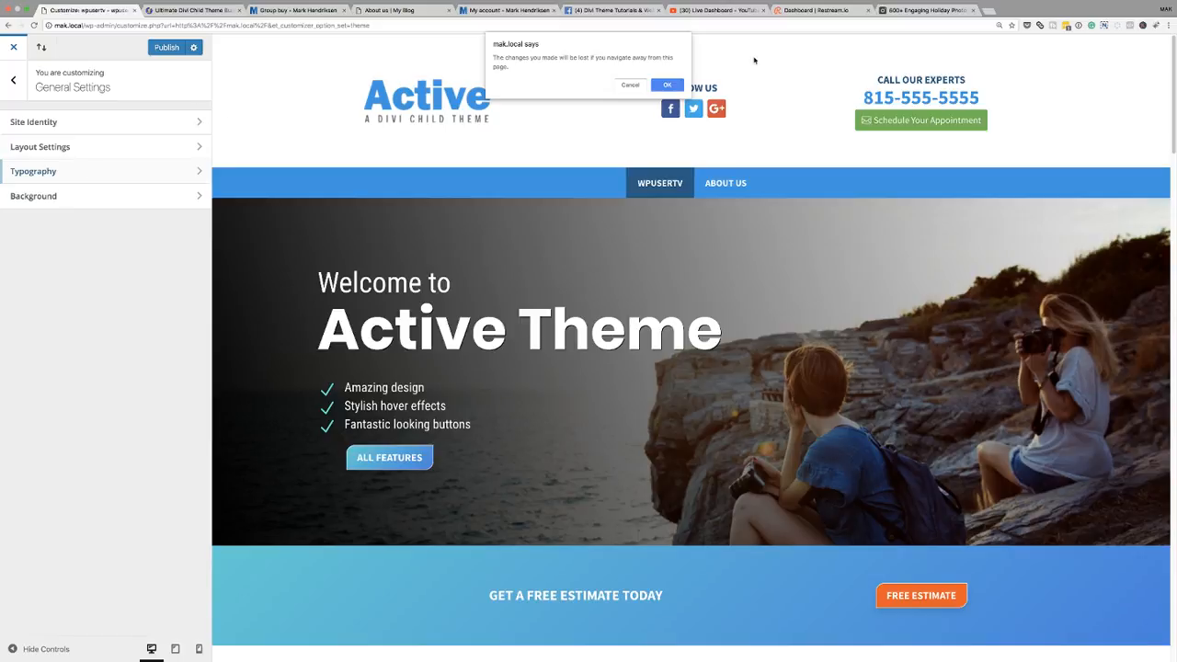
click(627, 85)
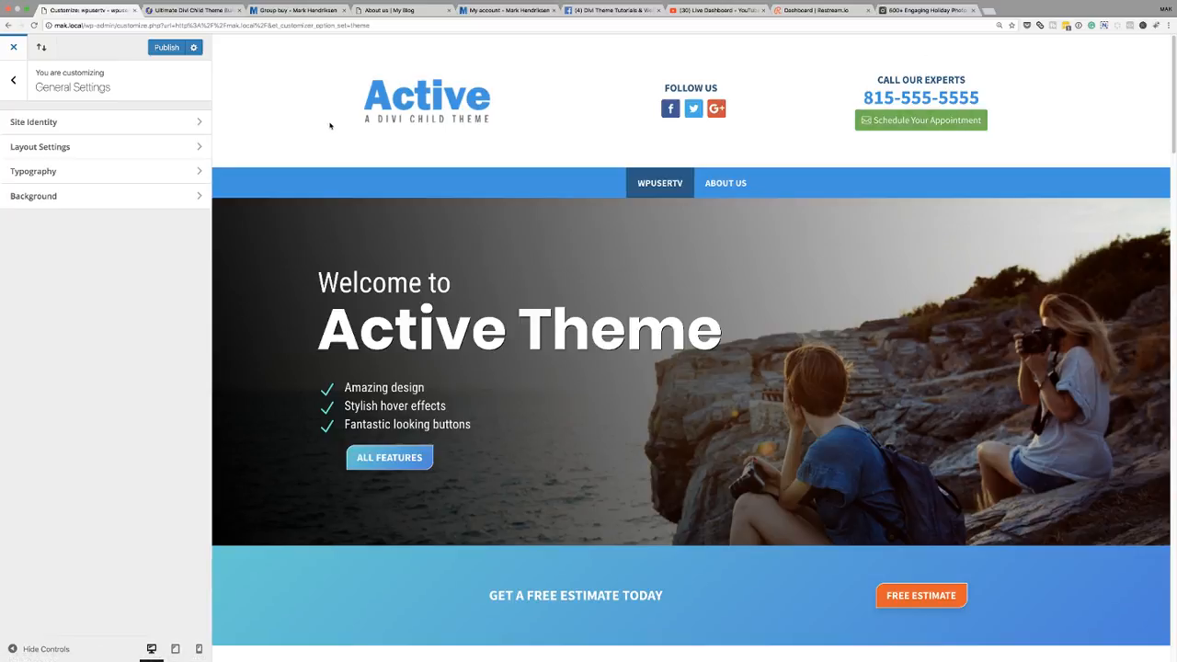
- Publish the imported customizer settings and close the Customizer
click(13, 48)
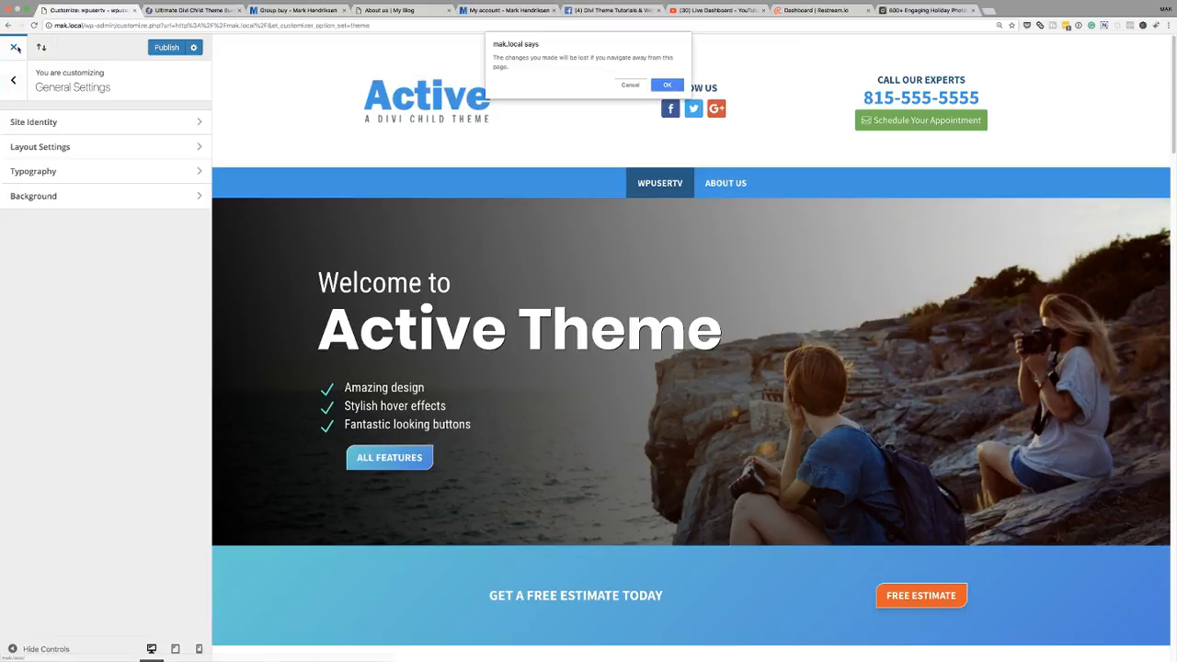
key(Escape)
click(166, 48)
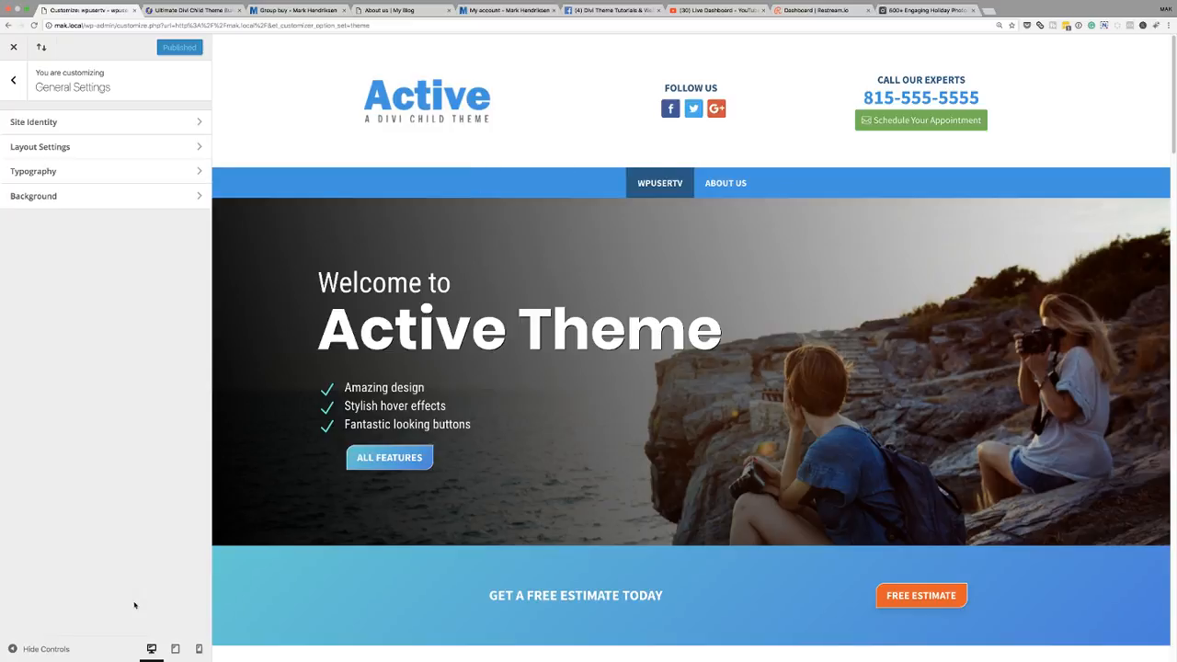
click(14, 50)
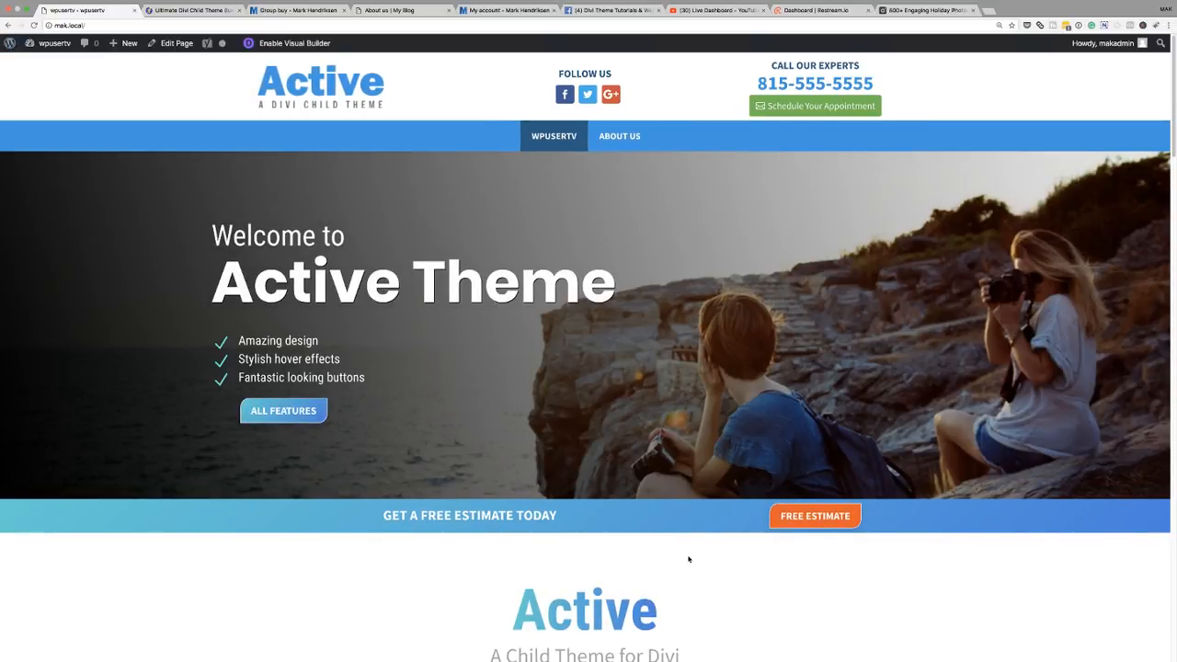
- Review the live home page, then open the About Us page from the menu and review it
scroll(689, 545, down, 15)
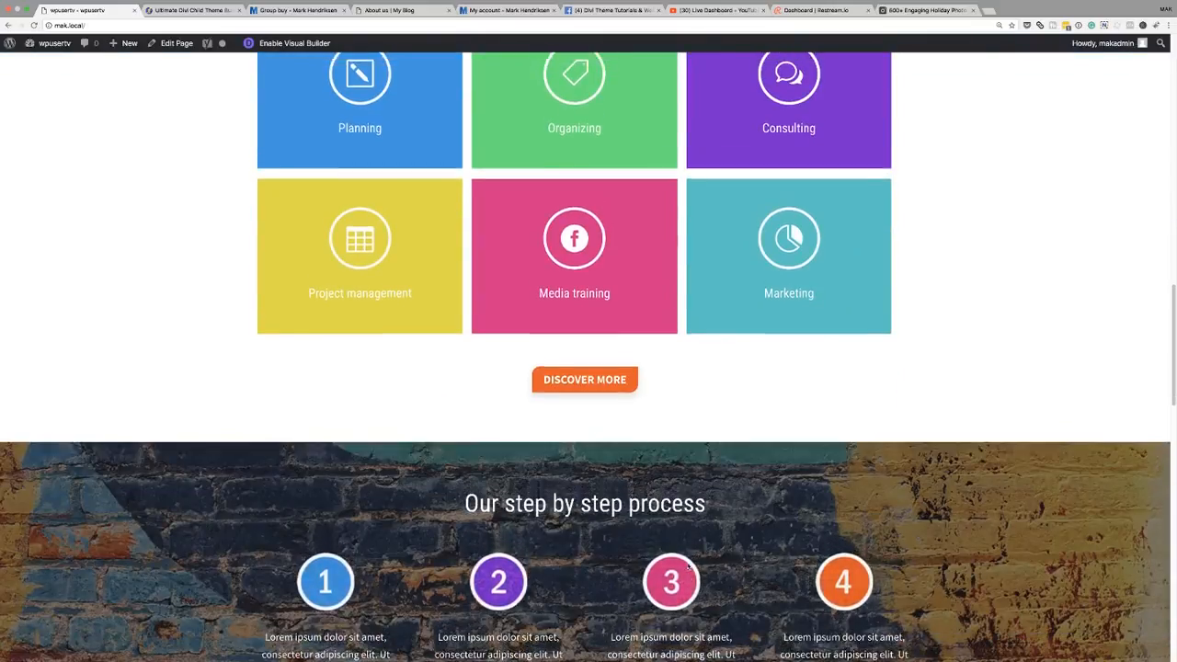
scroll(689, 565, up, 15)
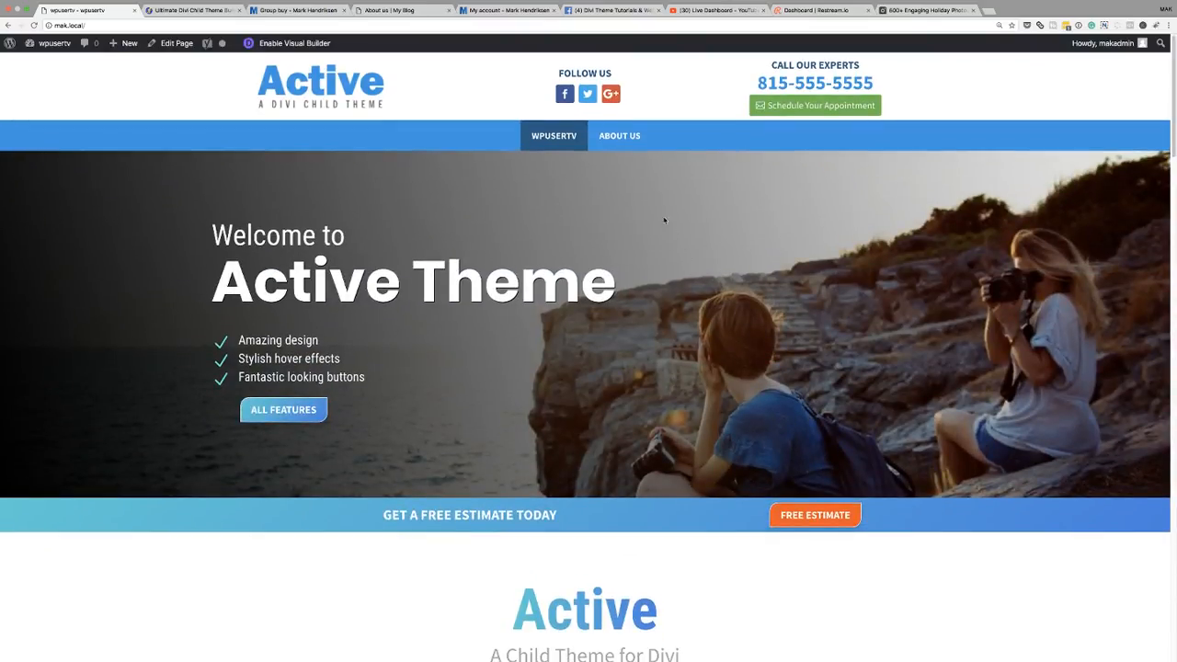
click(620, 137)
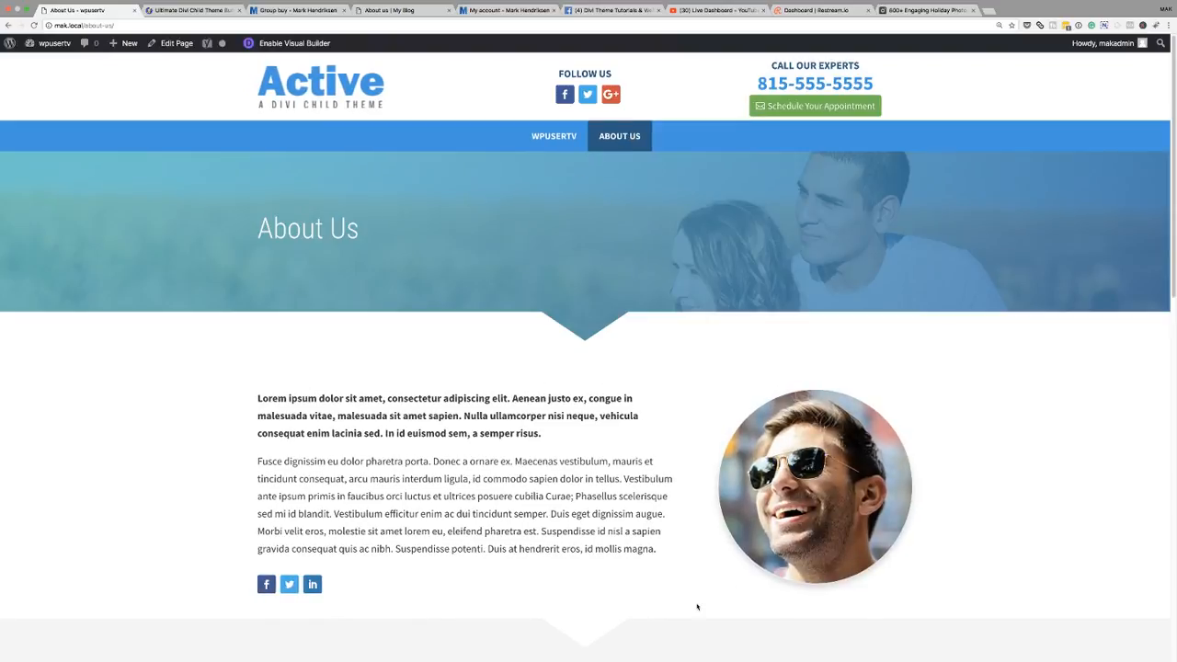
scroll(694, 602, down, 10)
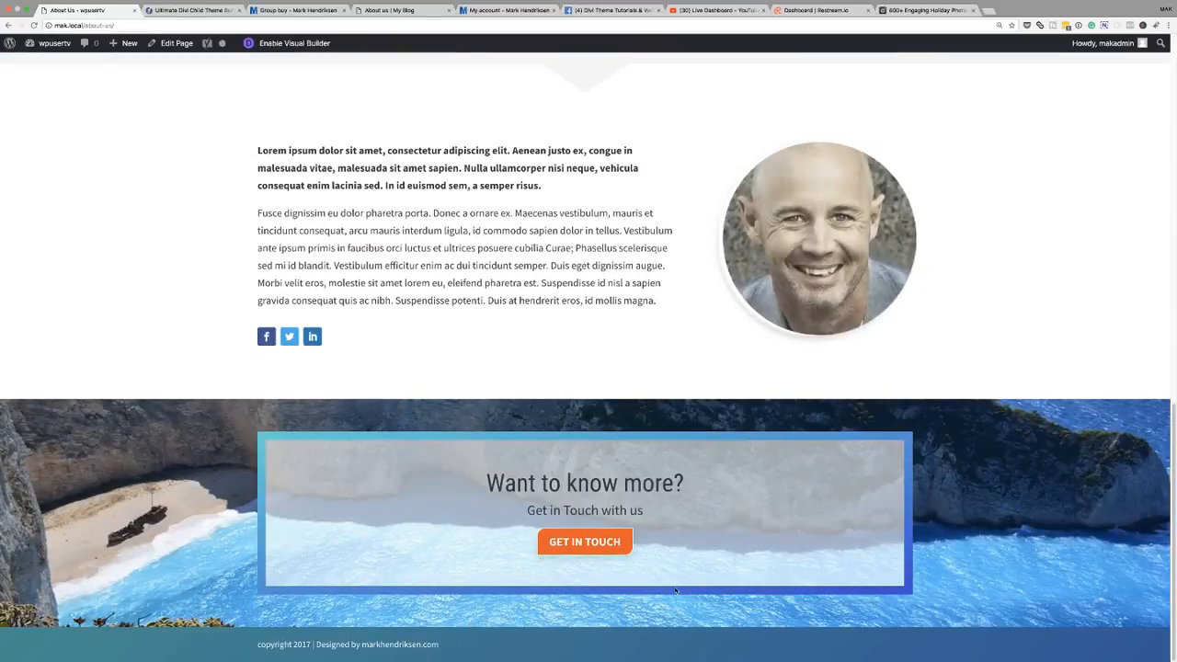
scroll(675, 591, up, 15)
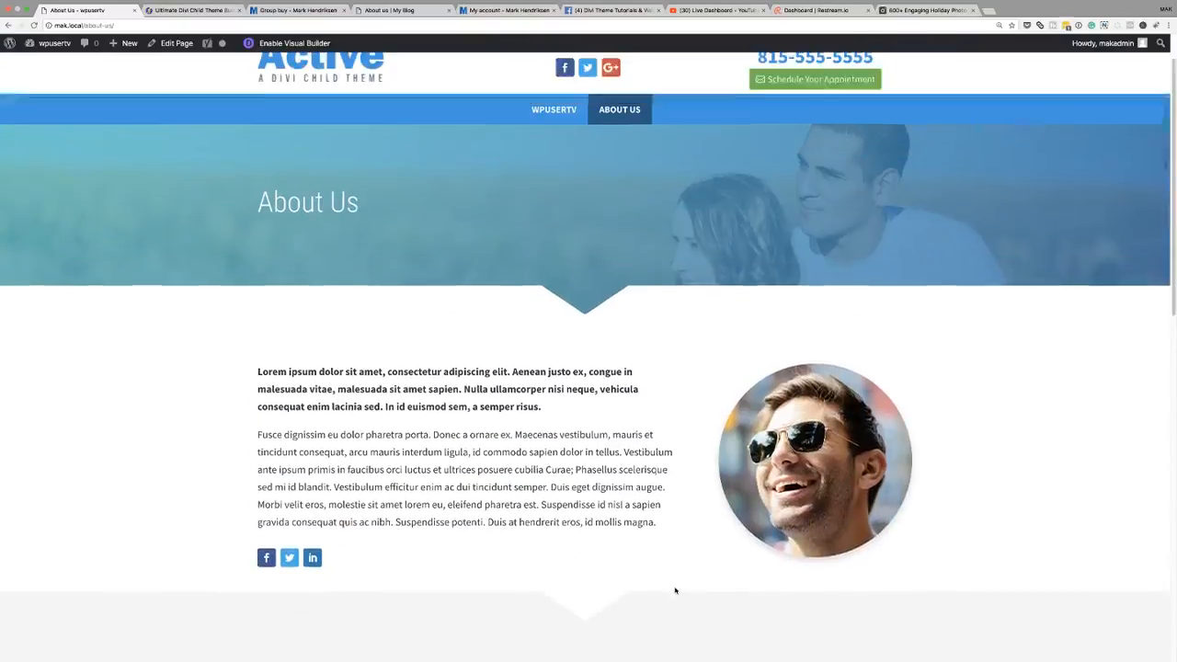